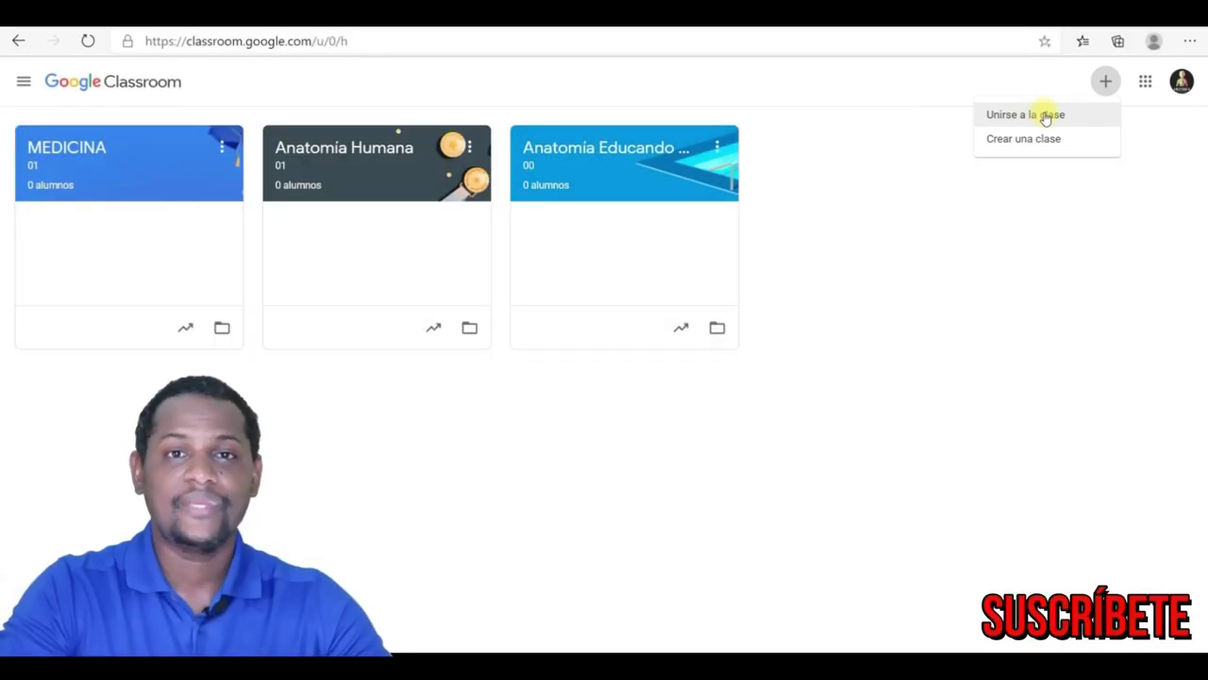
- Open the class Anatomía Educando Para el Futuro and look over the posts in its stream
{"action": "left_click", "coordinate": [609, 143]}
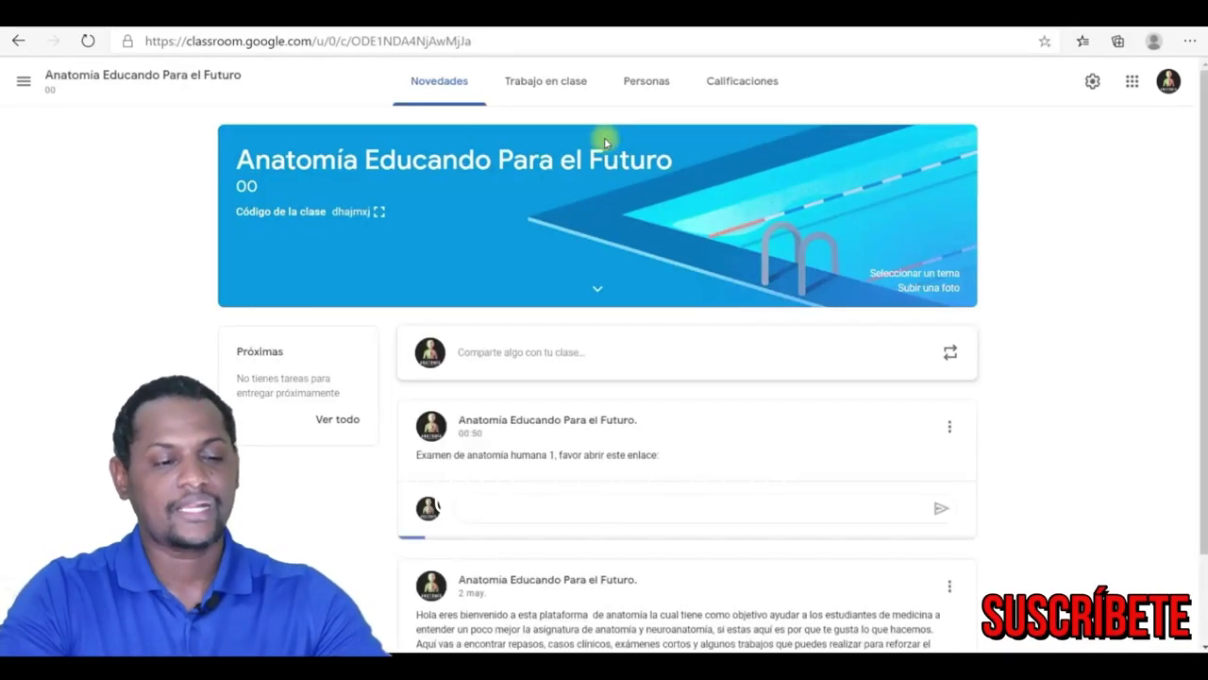
{"action": "scroll", "coordinate": [391, 211], "scroll_direction": "down", "scroll_amount": 2}
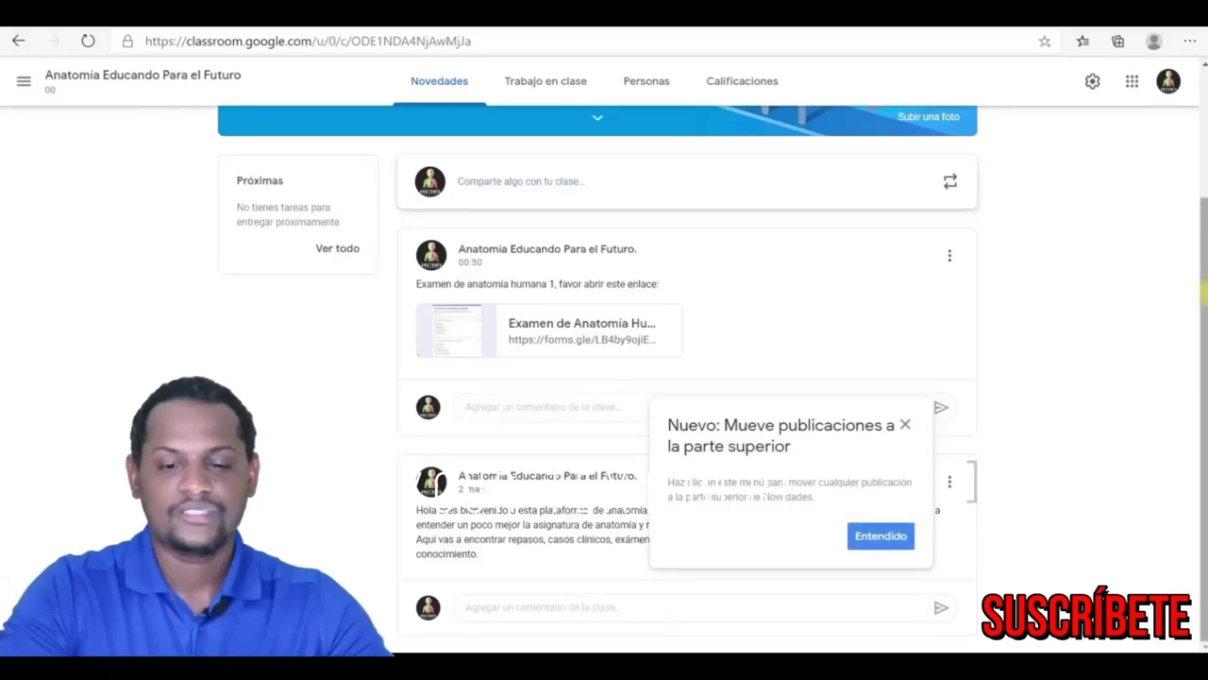
{"action": "scroll", "coordinate": [604, 378], "scroll_direction": "up", "scroll_amount": 1}
{"action": "scroll", "coordinate": [604, 378], "scroll_direction": "up", "scroll_amount": 1}
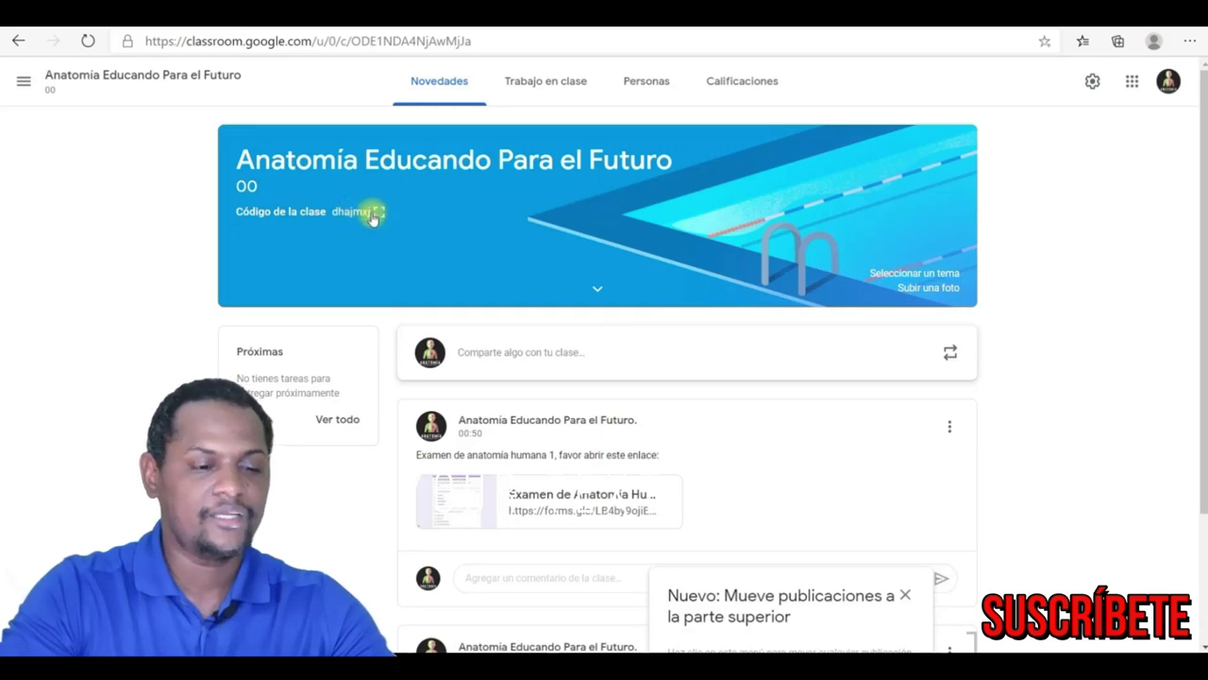
- View the enlarged class code from the class banner, then return to the stream
{"action": "left_click", "coordinate": [377, 212]}
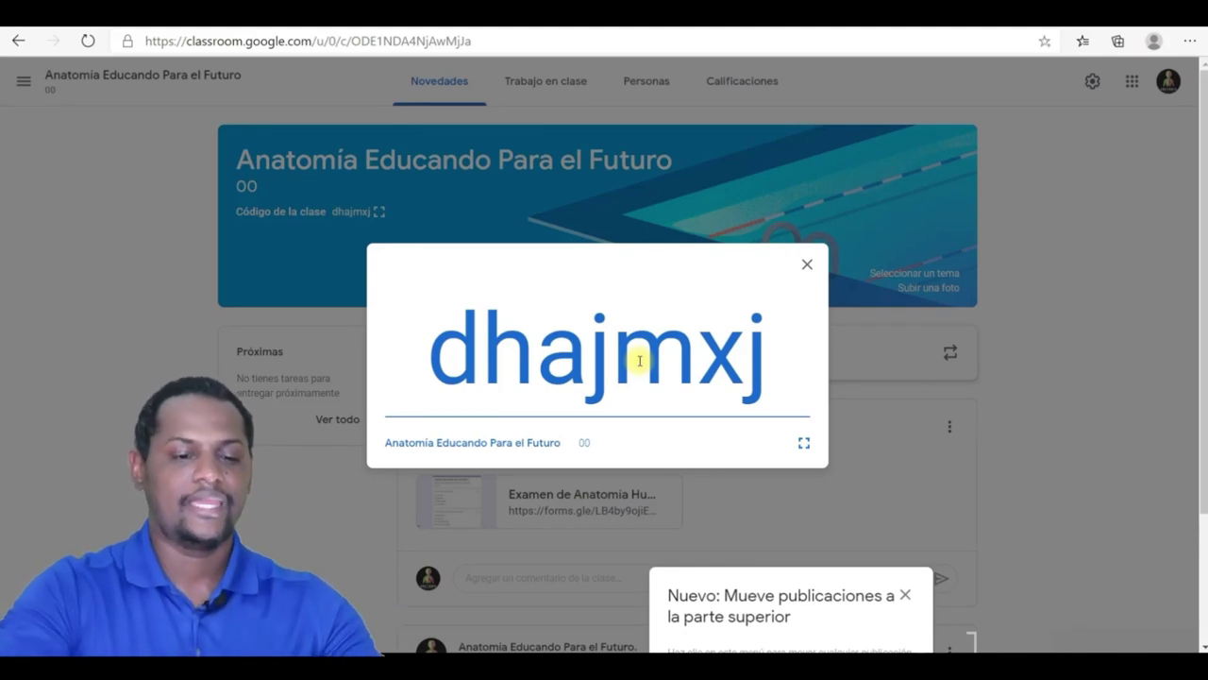
{"action": "left_click", "coordinate": [806, 269]}
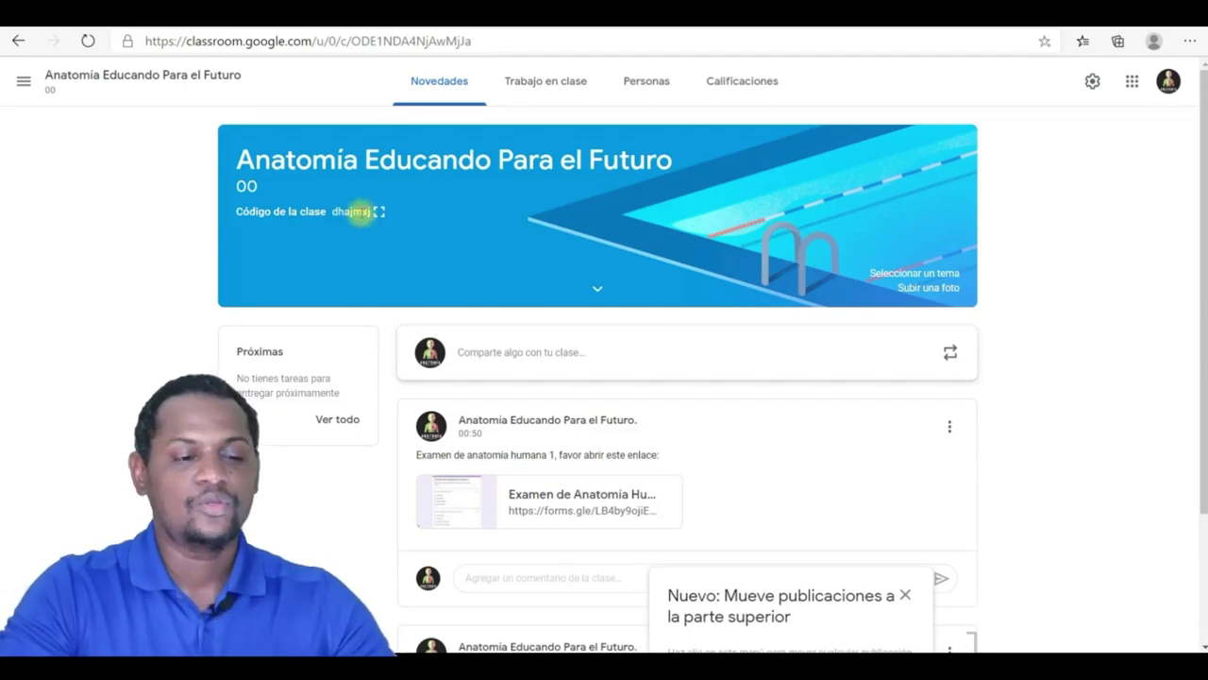
{"action": "left_click", "coordinate": [372, 215]}
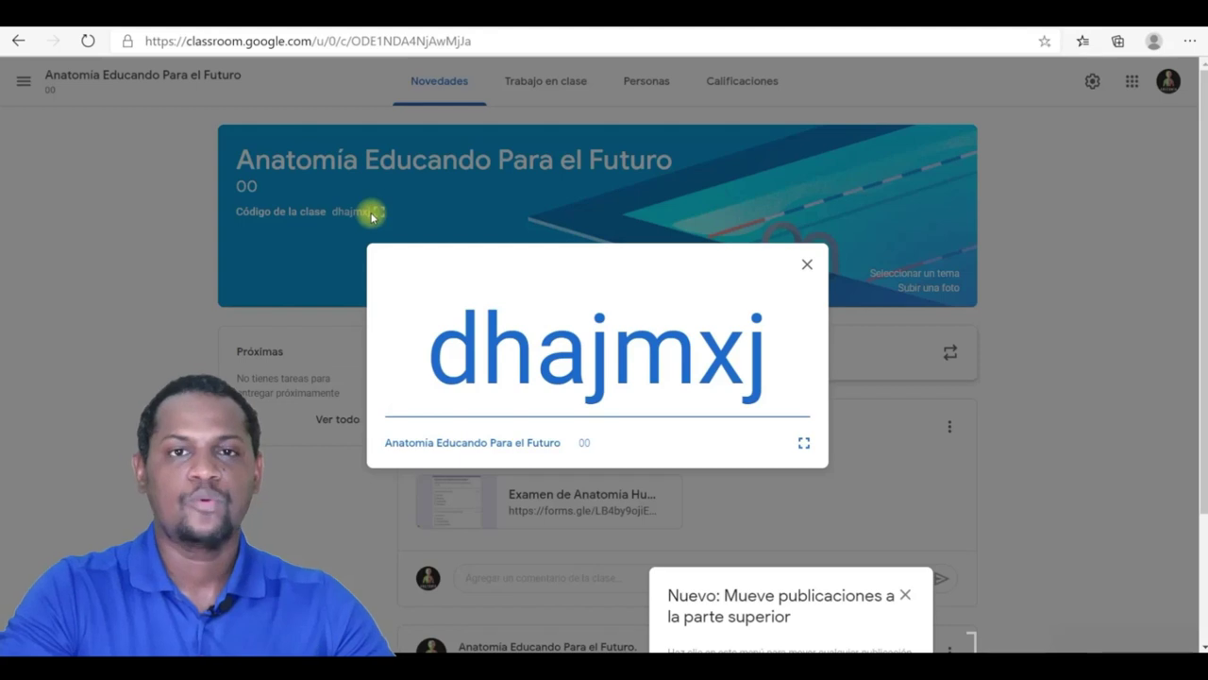
{"action": "left_click", "coordinate": [372, 216]}
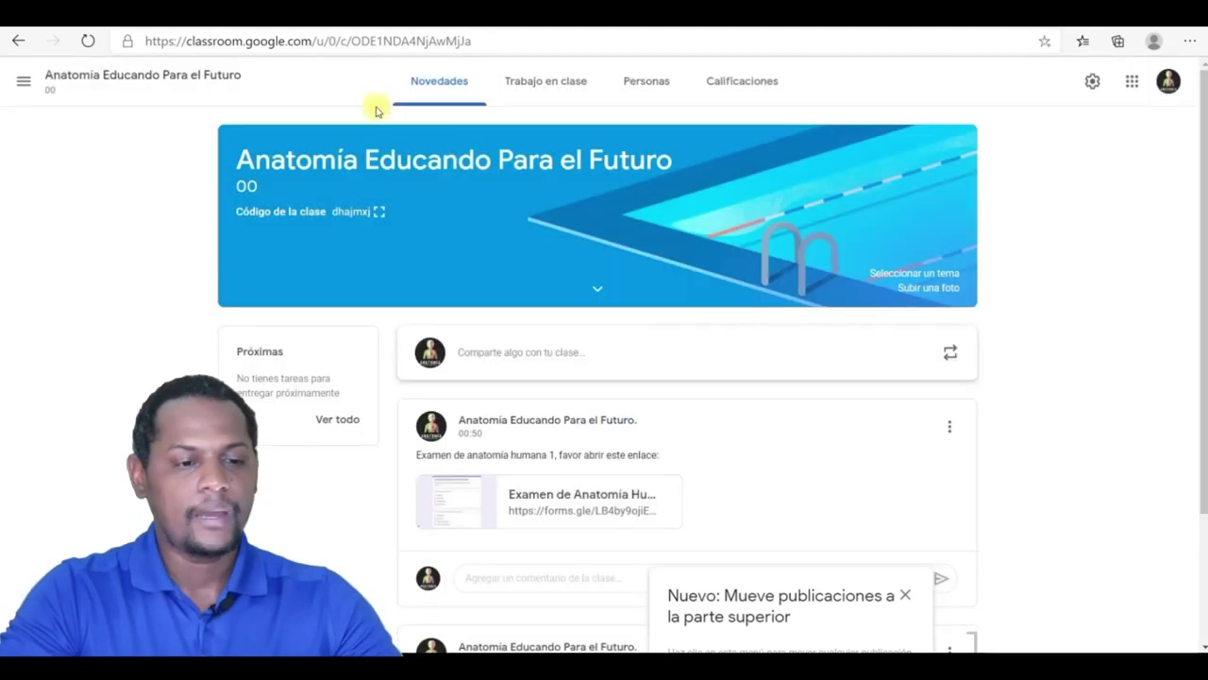
- Create a quiz assignment (Tarea con cuestionario) in the class's classwork and title it "Examen de Anatomía"
{"action": "left_click", "coordinate": [570, 87]}
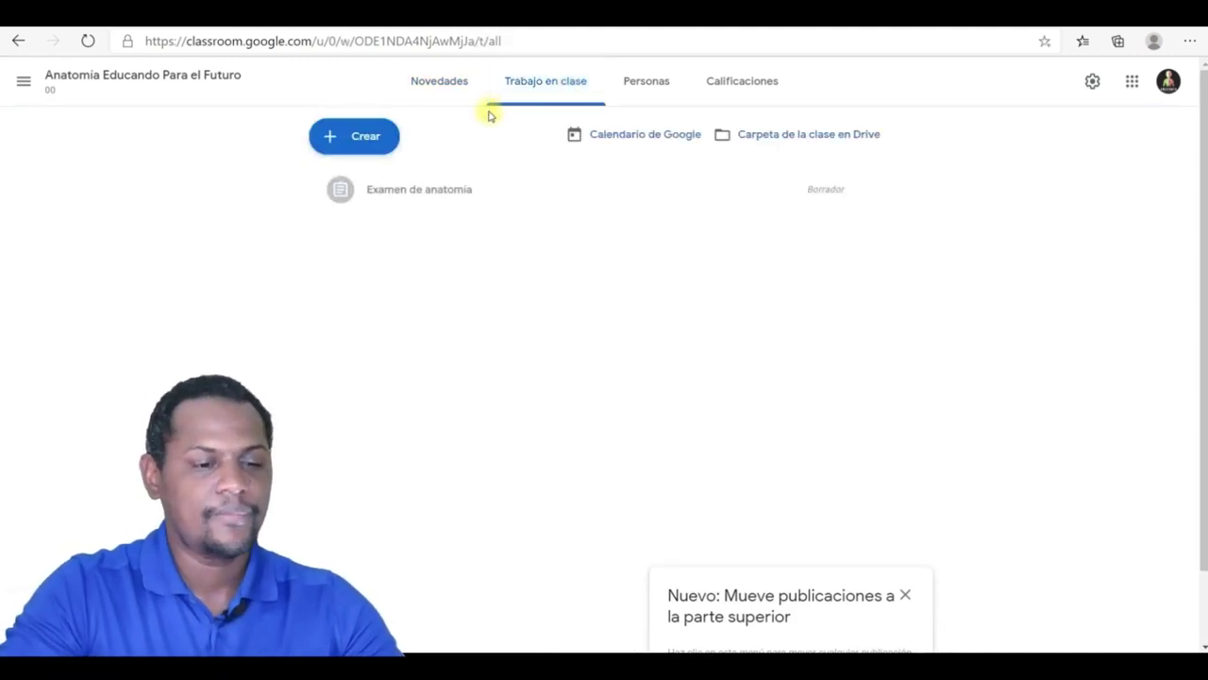
{"action": "left_click", "coordinate": [380, 137]}
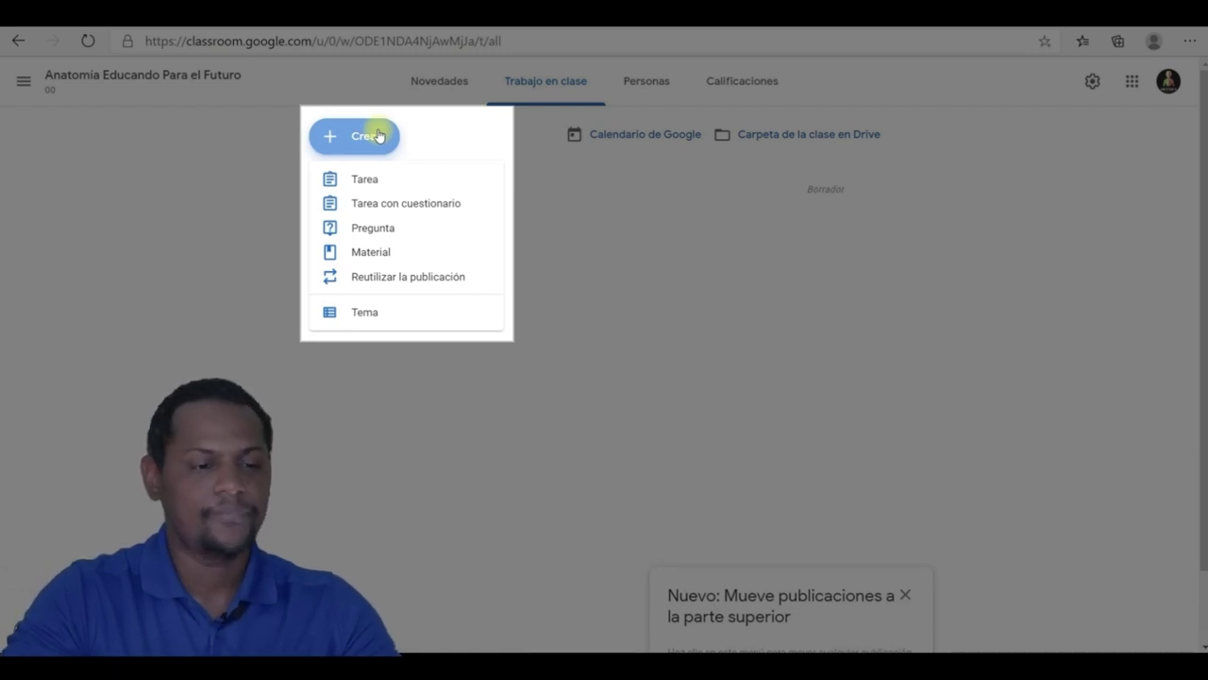
{"action": "left_click", "coordinate": [406, 206]}
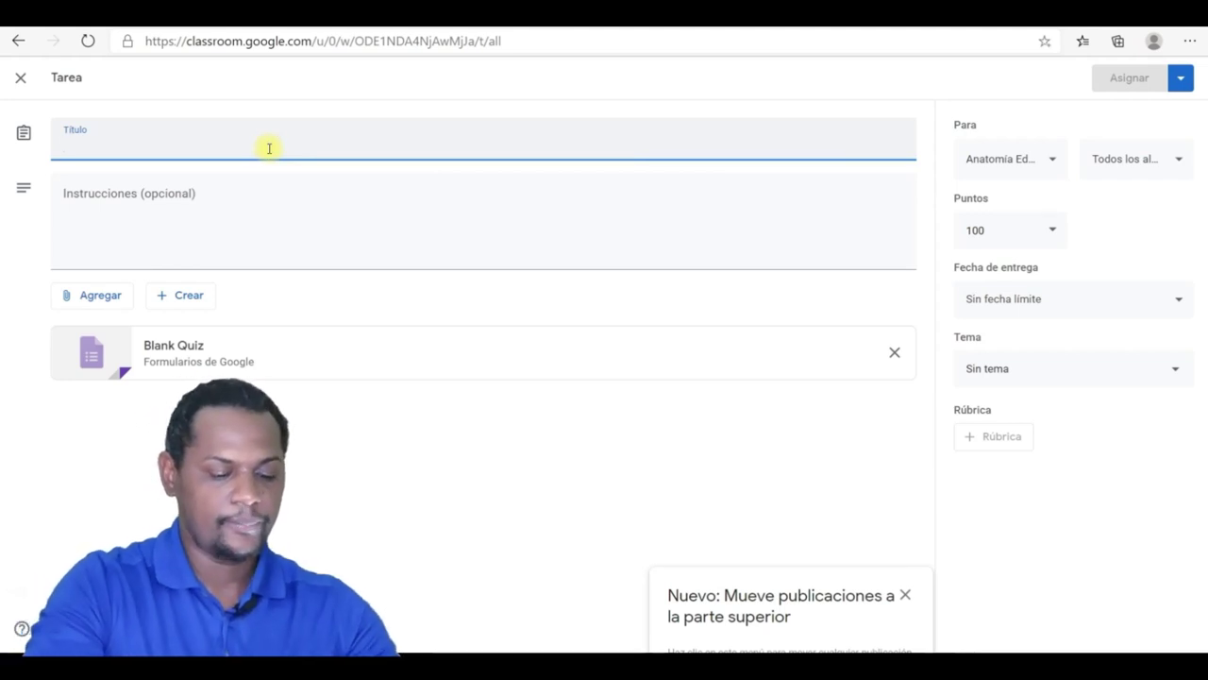
{"action": "type", "text": "Examen de Anatomia"}
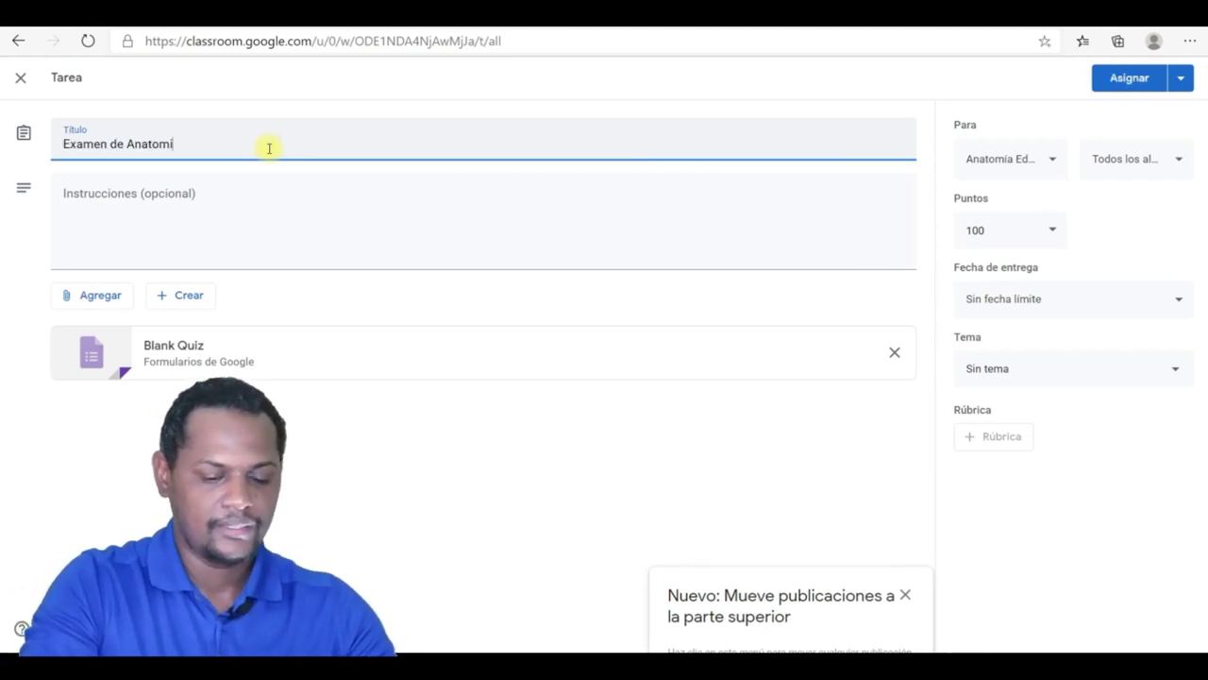
{"action": "right_click", "coordinate": [168, 144]}
{"action": "left_click", "coordinate": [194, 154]}
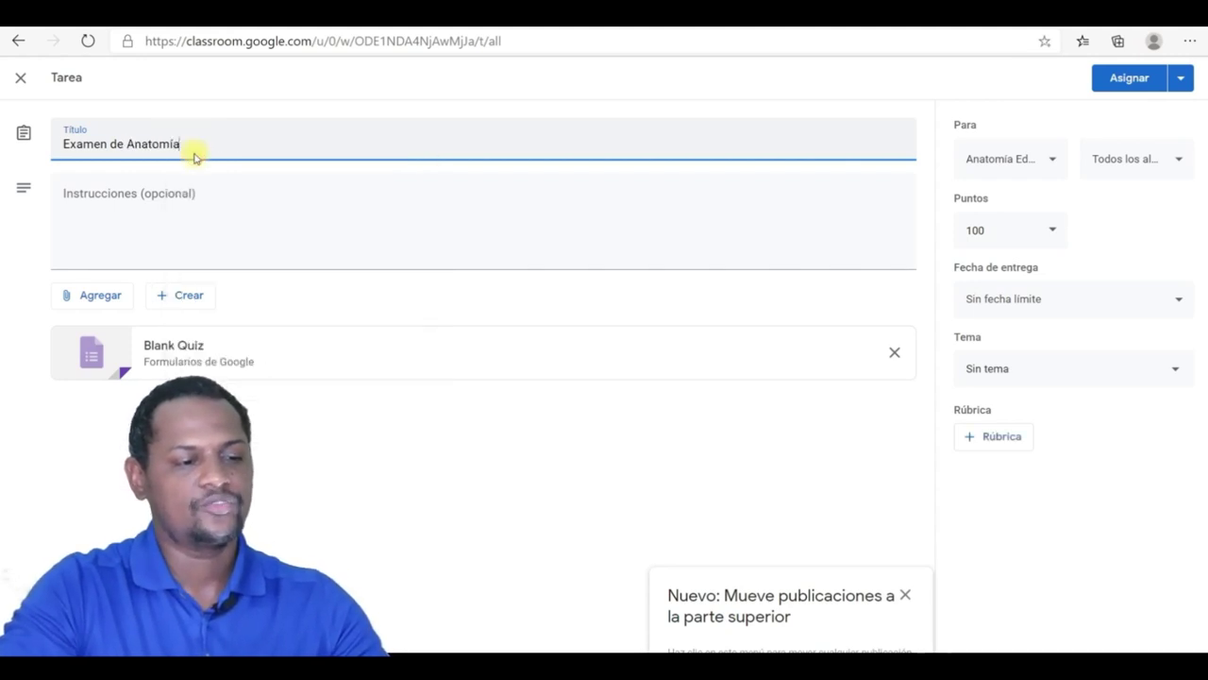
- Enter the assignment instructions "Este examen será impartido el lunes 6/7/2020 a las 2:00 pm y tiene un valor de 10 puntos"
{"action": "left_click", "coordinate": [163, 223]}
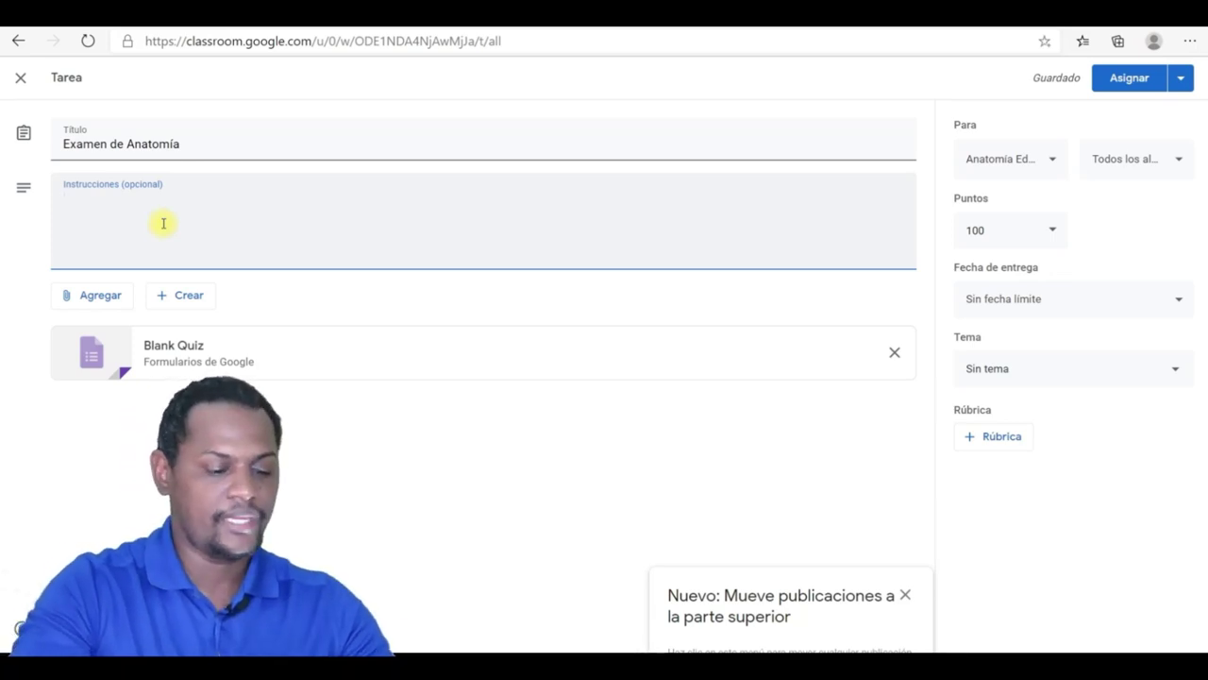
{"action": "type", "text": "Este examen será impartido el lunes 6/7/2020 a las 2:00 pm y tiene un valor de 10 puntos"}
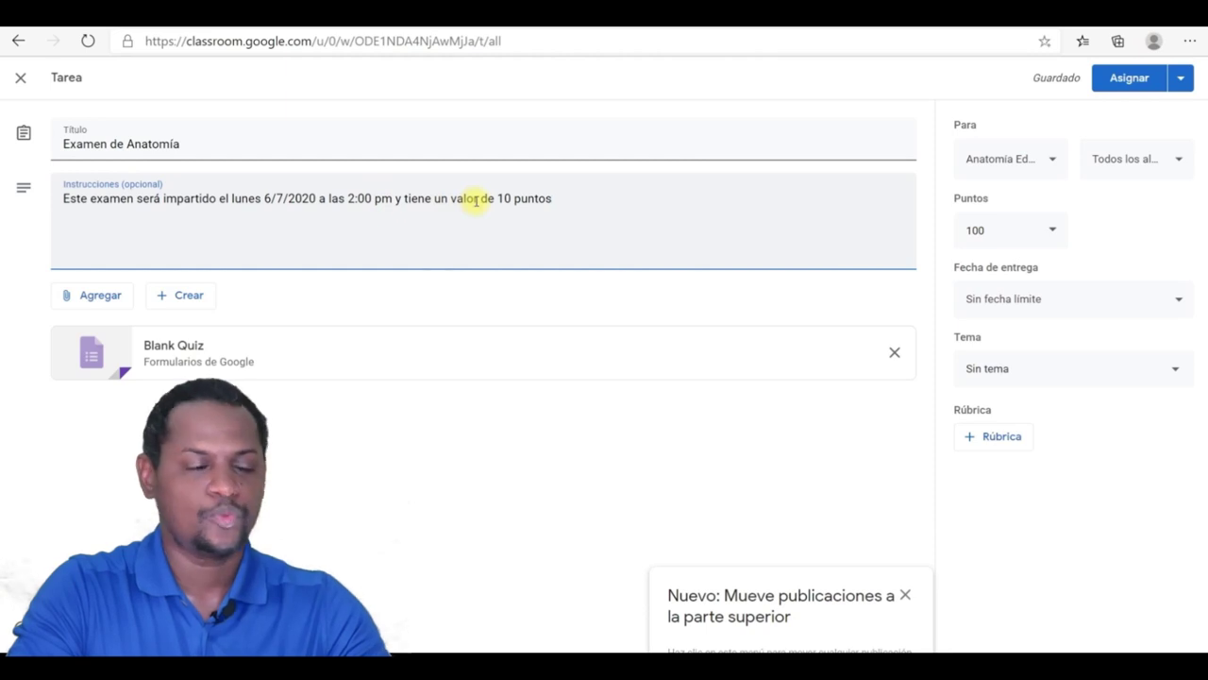
{"action": "left_click", "coordinate": [304, 291]}
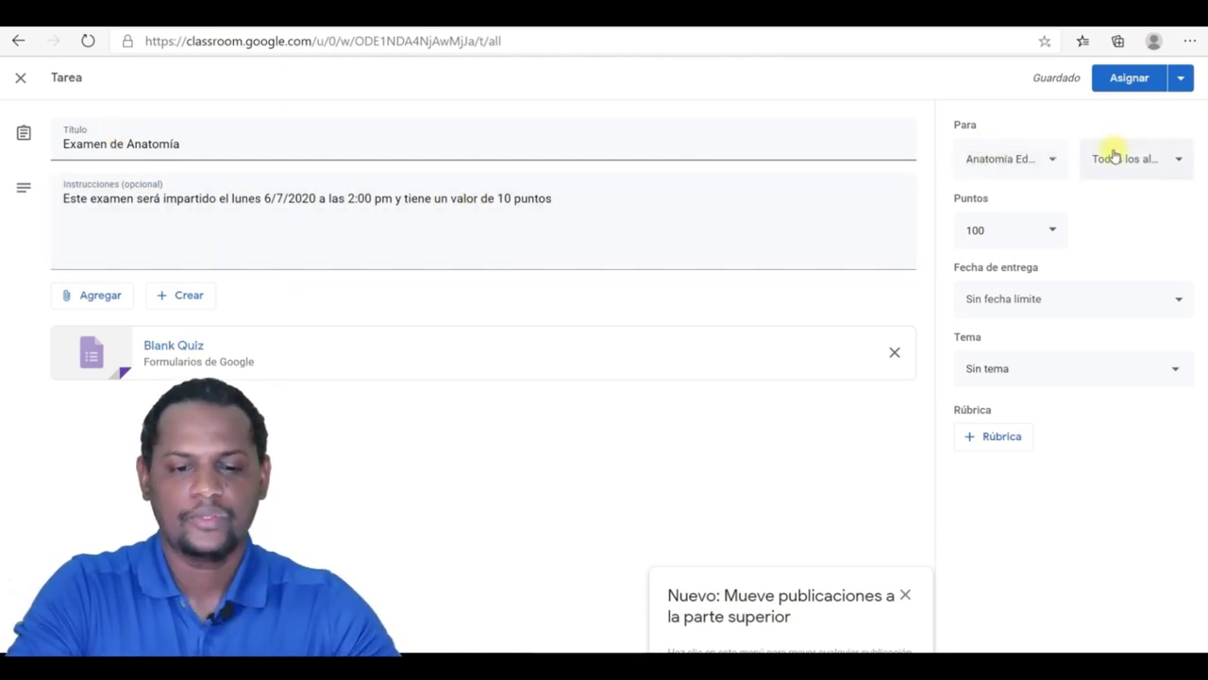
- Set the assignment's value to 10 points and its due date to 6 July 2020 at 2:00 pm
{"action": "left_click", "coordinate": [1007, 233]}
{"action": "key", "text": "BackSpace"}
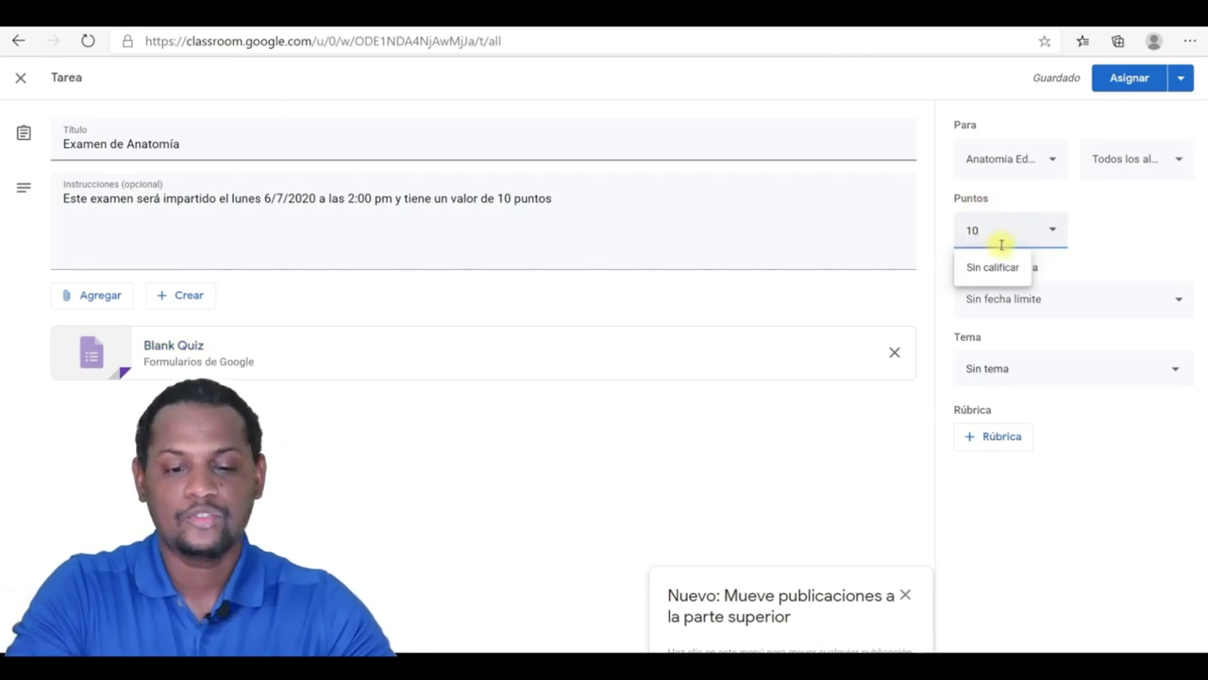
{"action": "left_click", "coordinate": [1131, 307]}
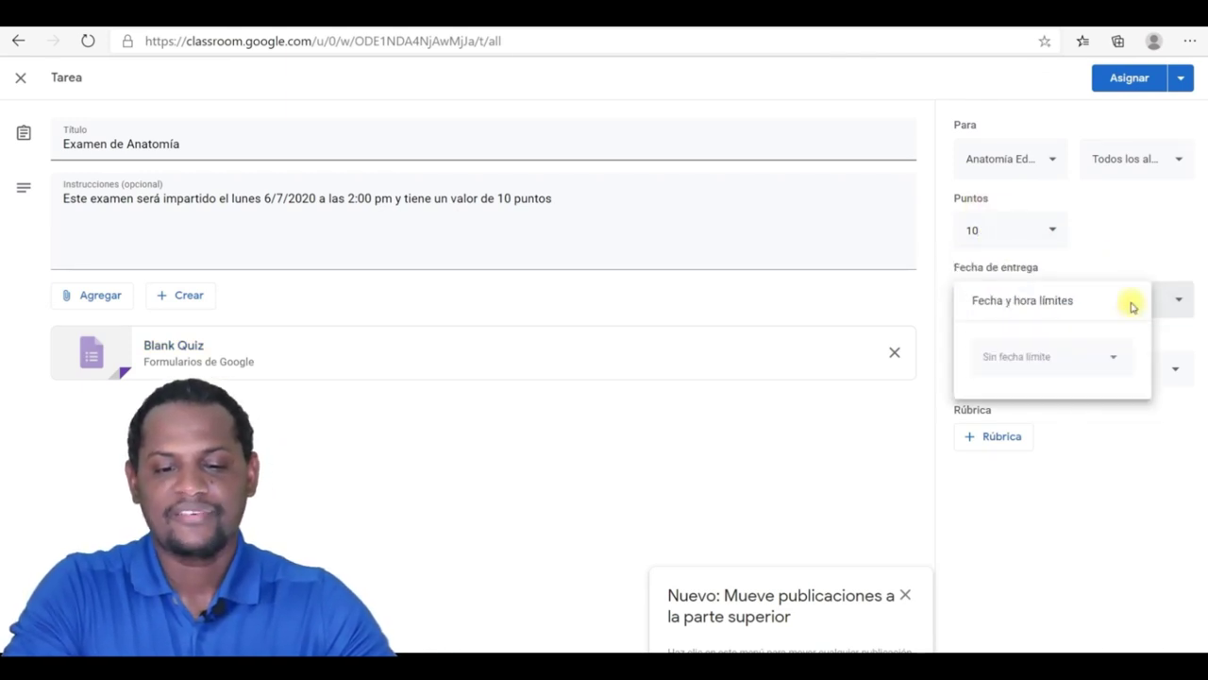
{"action": "left_click", "coordinate": [1106, 357]}
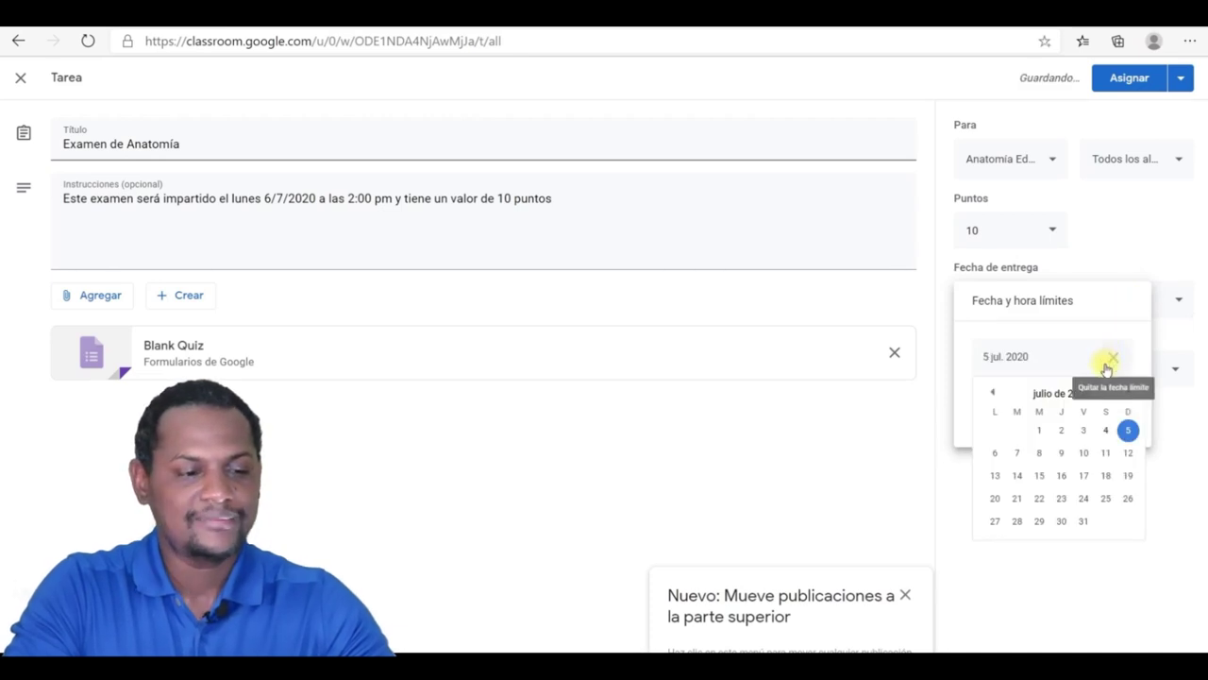
{"action": "left_click", "coordinate": [995, 453]}
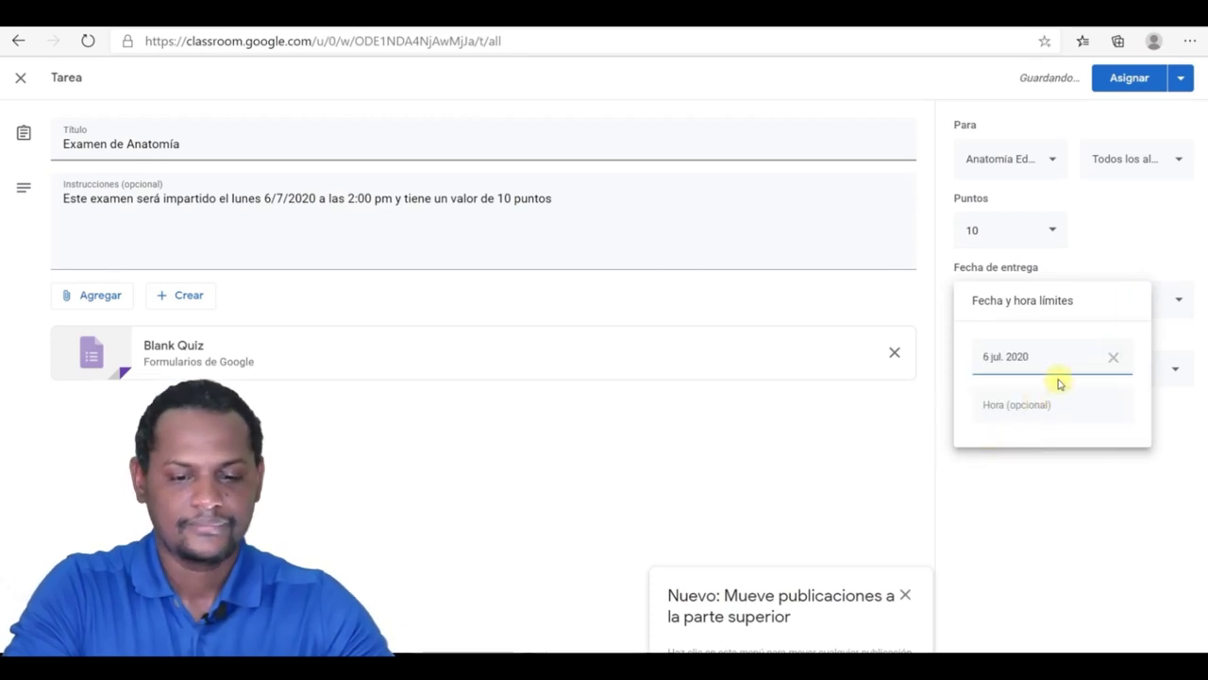
{"action": "left_click", "coordinate": [1029, 405]}
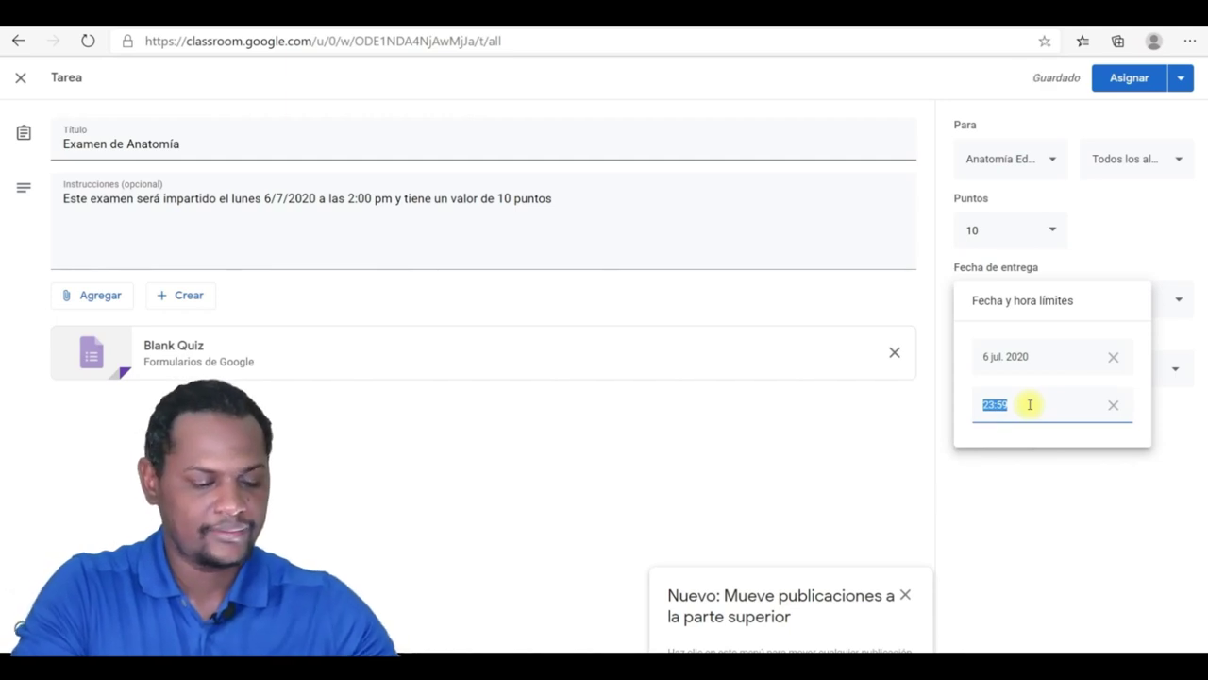
{"action": "type", "text": "2:00 pm"}
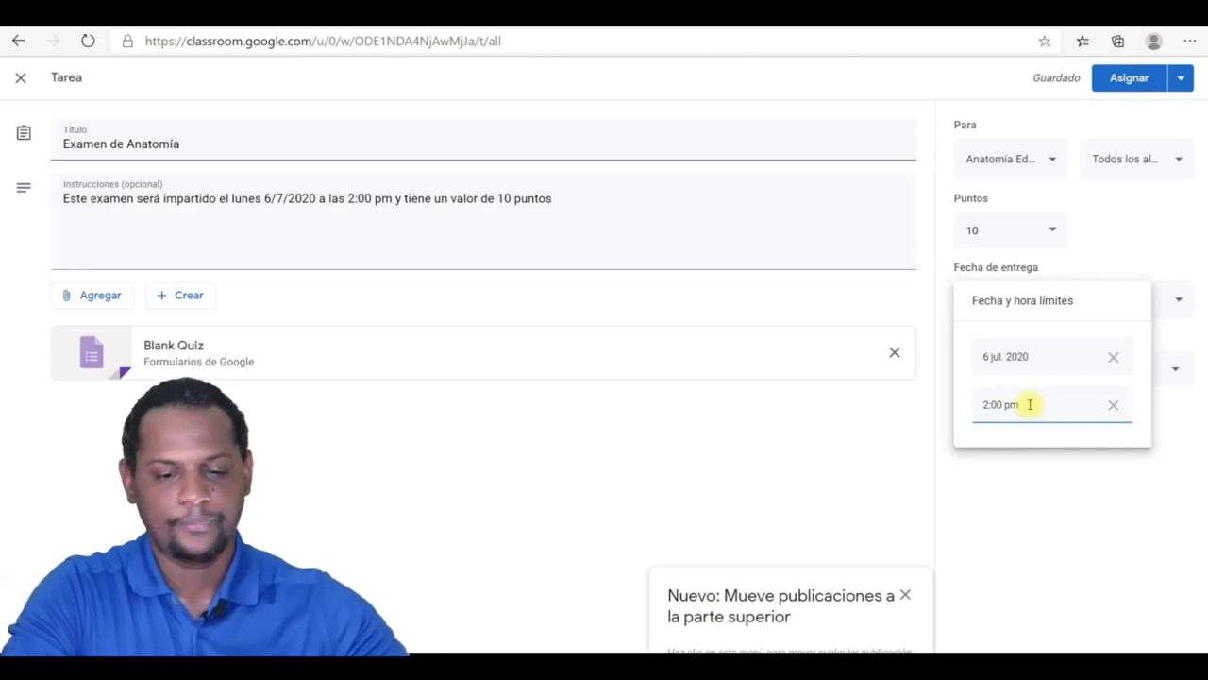
{"action": "key", "text": "Return"}
{"action": "left_click", "coordinate": [1011, 368]}
{"action": "left_click", "coordinate": [1011, 367]}
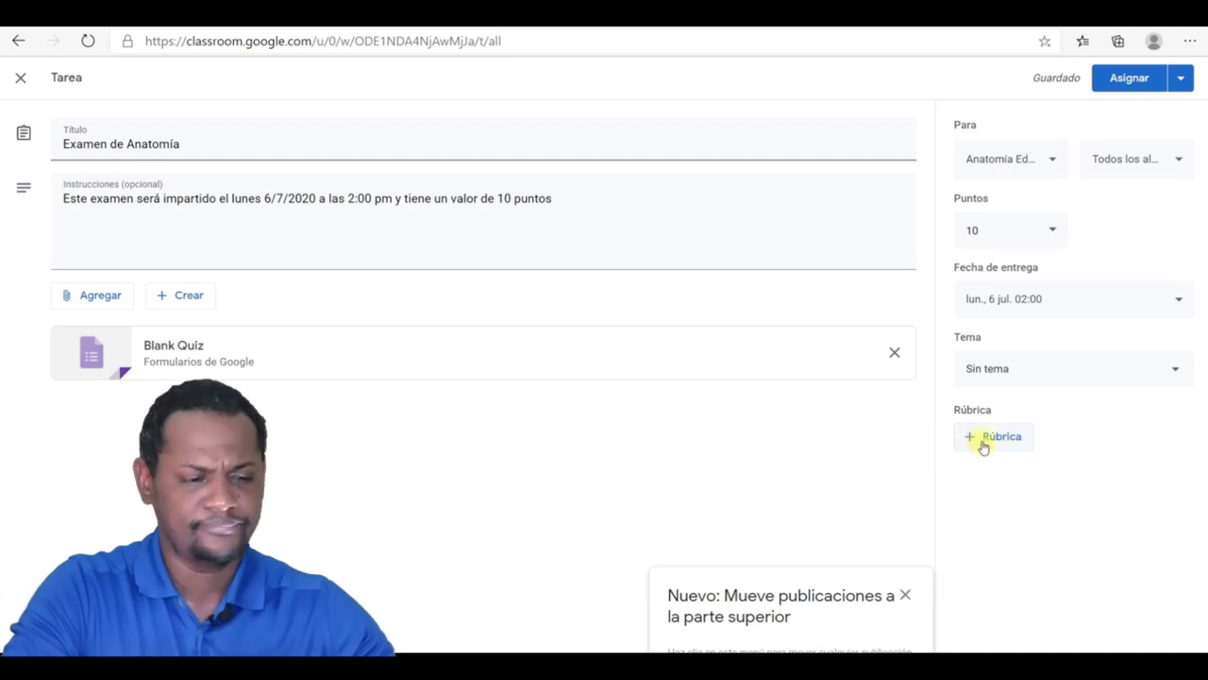
- Title the attached Blank Quiz form "Examen de Anatomía 1" with the description "Seleccione la respuesta correcta, cada pregunta tiene un valor de 2 puntos"
{"action": "left_click", "coordinate": [207, 351]}
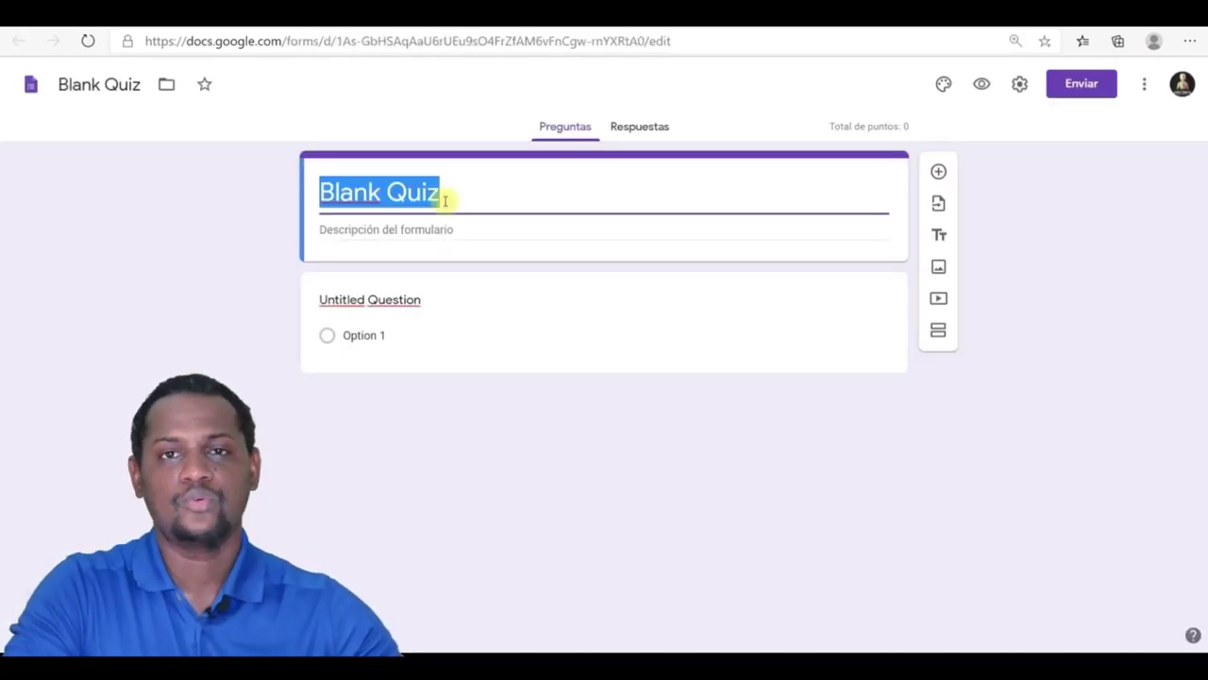
{"action": "key", "text": "BackSpace"}
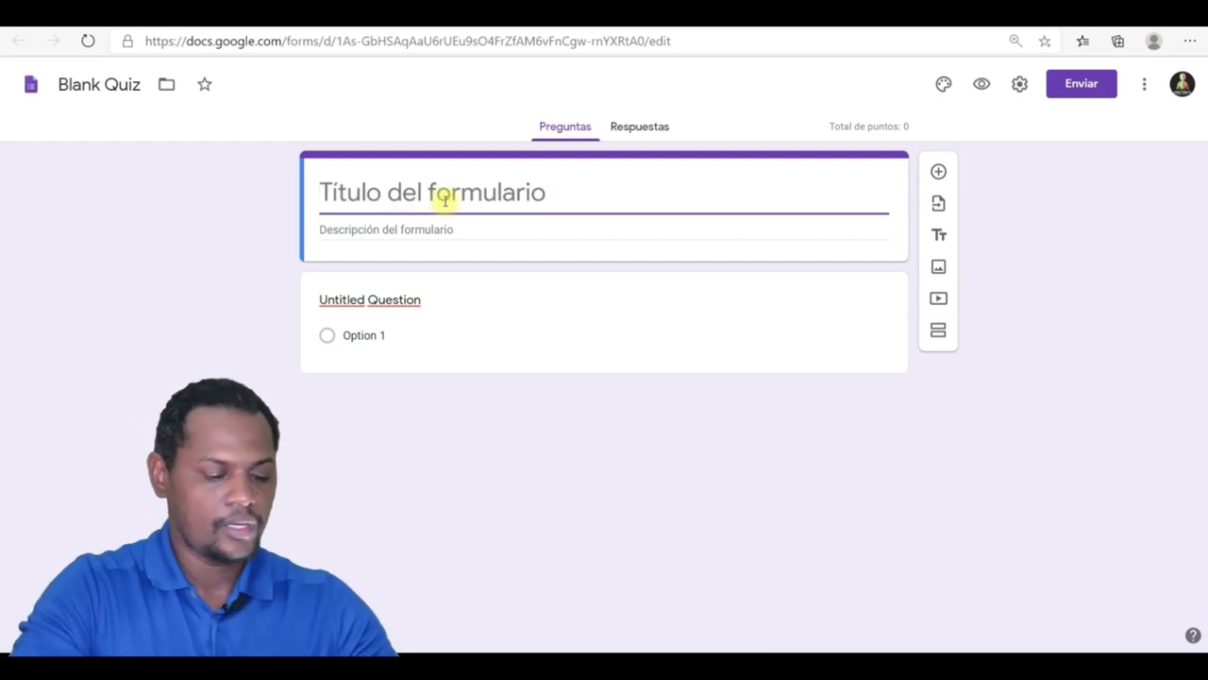
{"action": "type", "text": "Examen de Anatomía 1"}
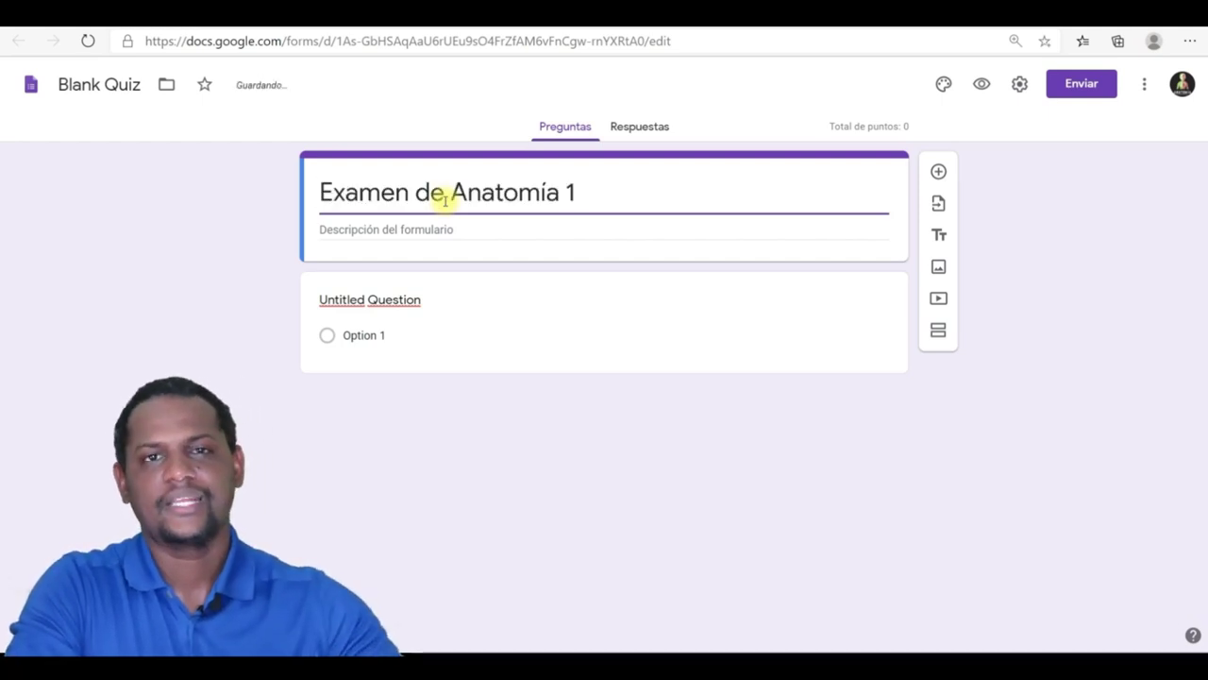
{"action": "left_click", "coordinate": [482, 231]}
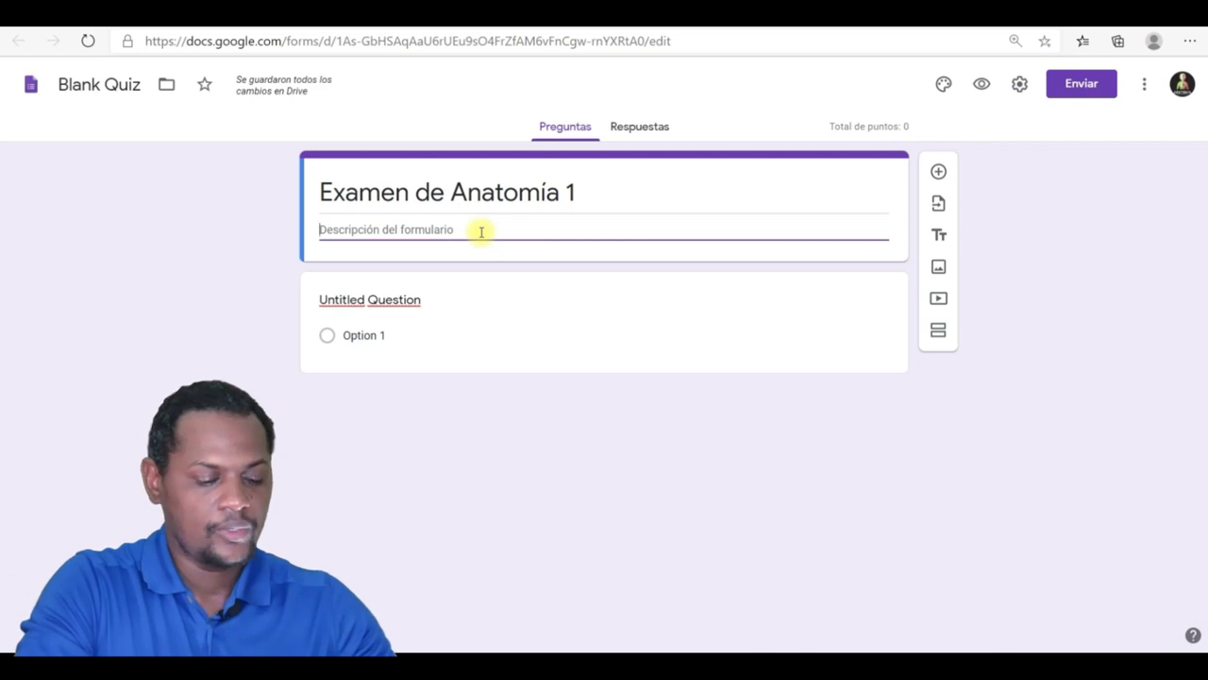
{"action": "type", "text": "Seleccione la respuesta correcta, cada pregunta tiene un valor de 2 puntos"}
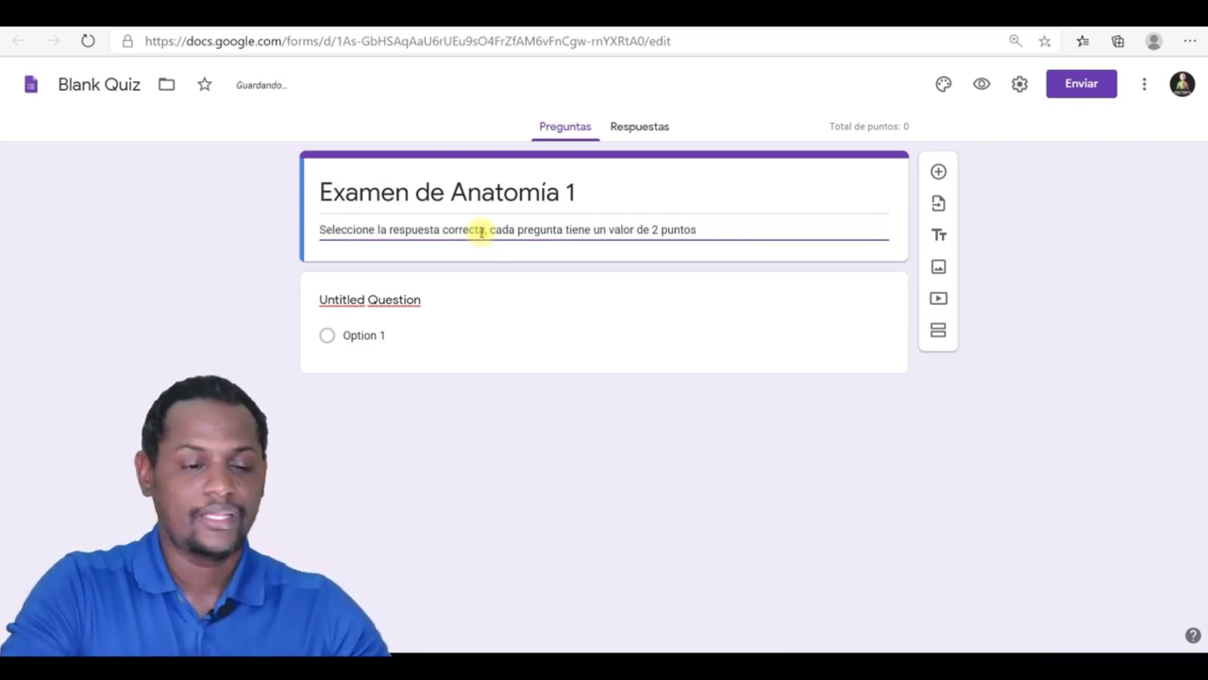
- Replace the first question's placeholder text with an opening "¿" and choose Opción múltiple as its question type
{"action": "left_click", "coordinate": [422, 305]}
{"action": "key", "text": "BackSpace"}
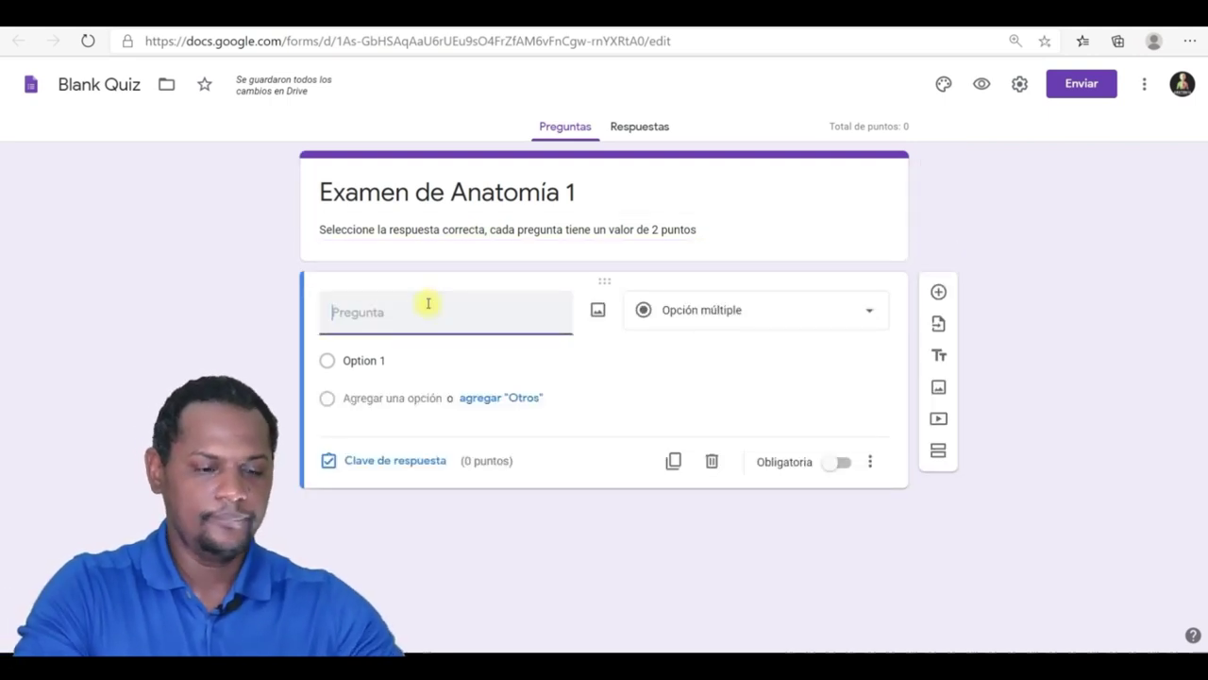
{"action": "type", "text": "¿"}
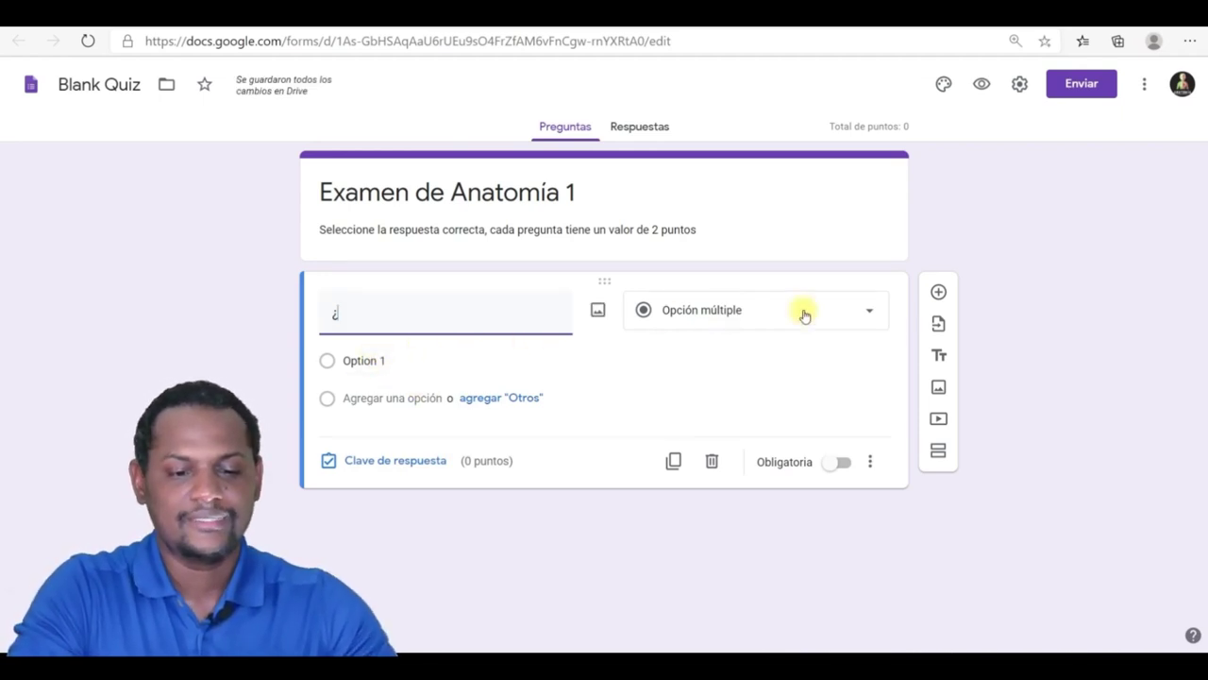
{"action": "left_click", "coordinate": [866, 315]}
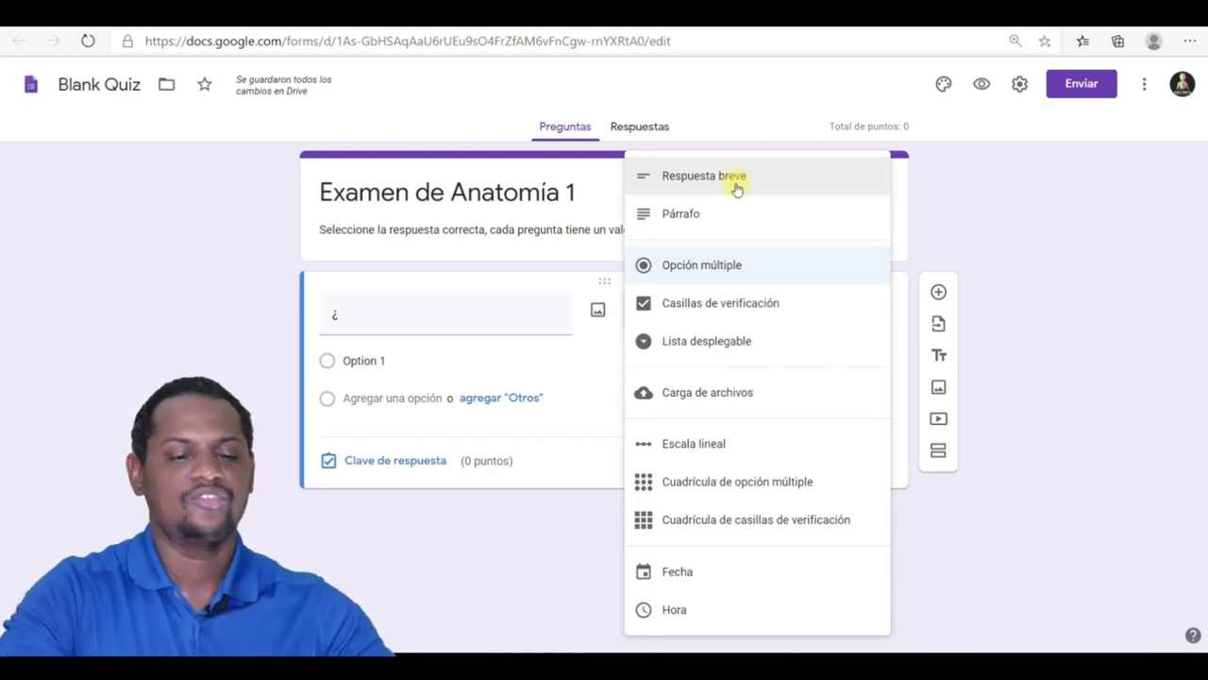
{"action": "left_click", "coordinate": [728, 267]}
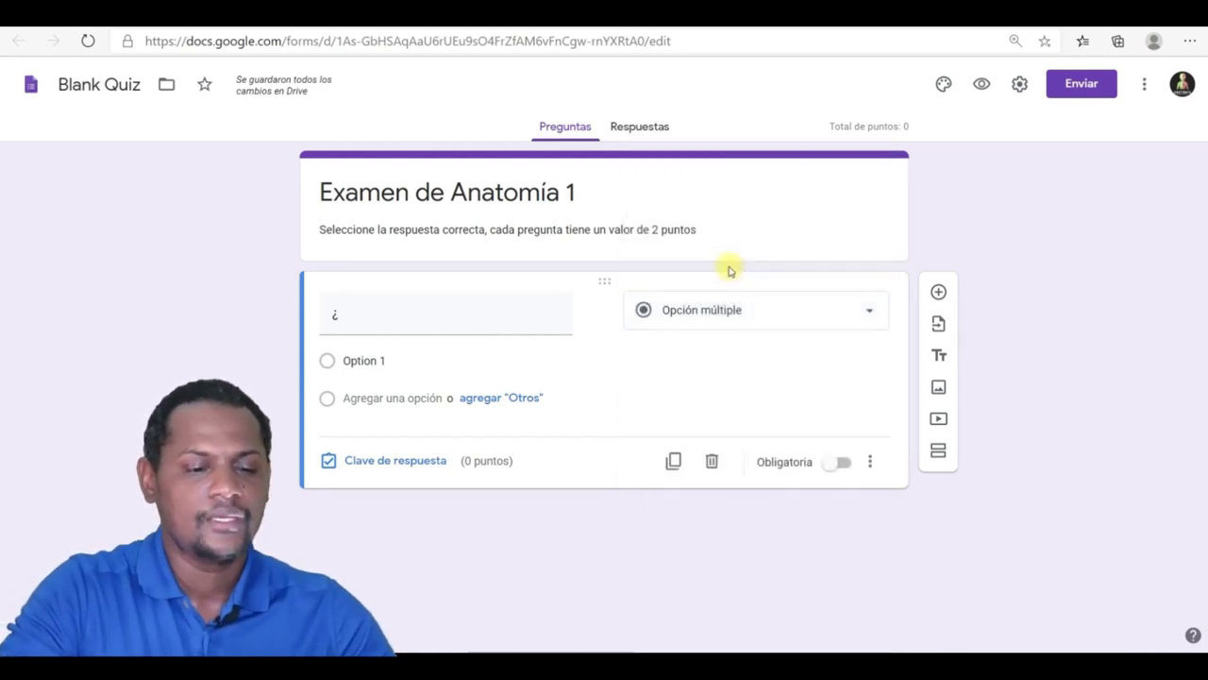
- Examine the image insertion options for the first question, close them and return to the question text
{"action": "left_click", "coordinate": [385, 326]}
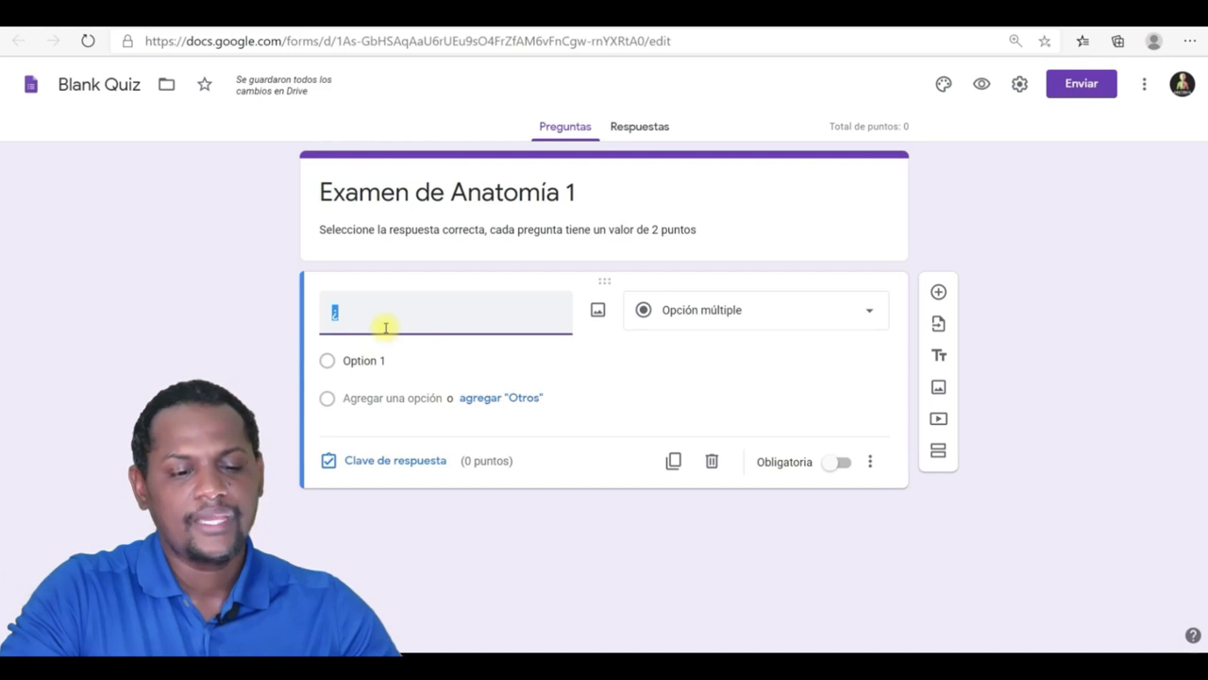
{"action": "left_click", "coordinate": [598, 313]}
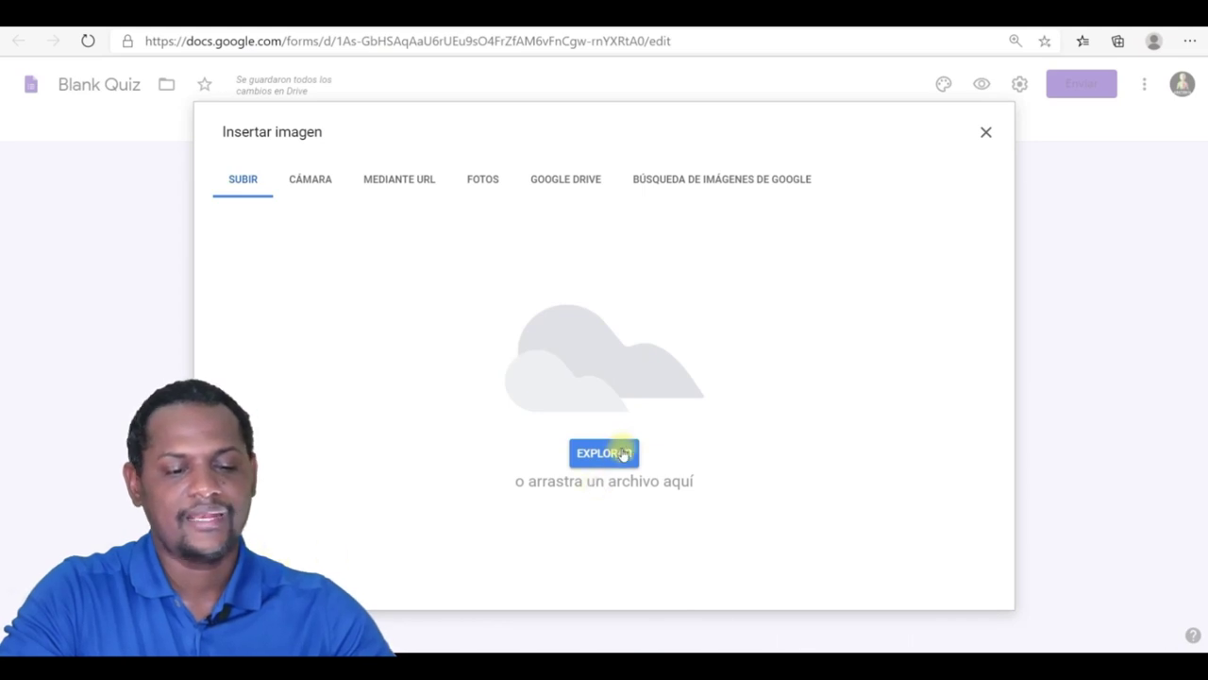
{"action": "left_click", "coordinate": [987, 132]}
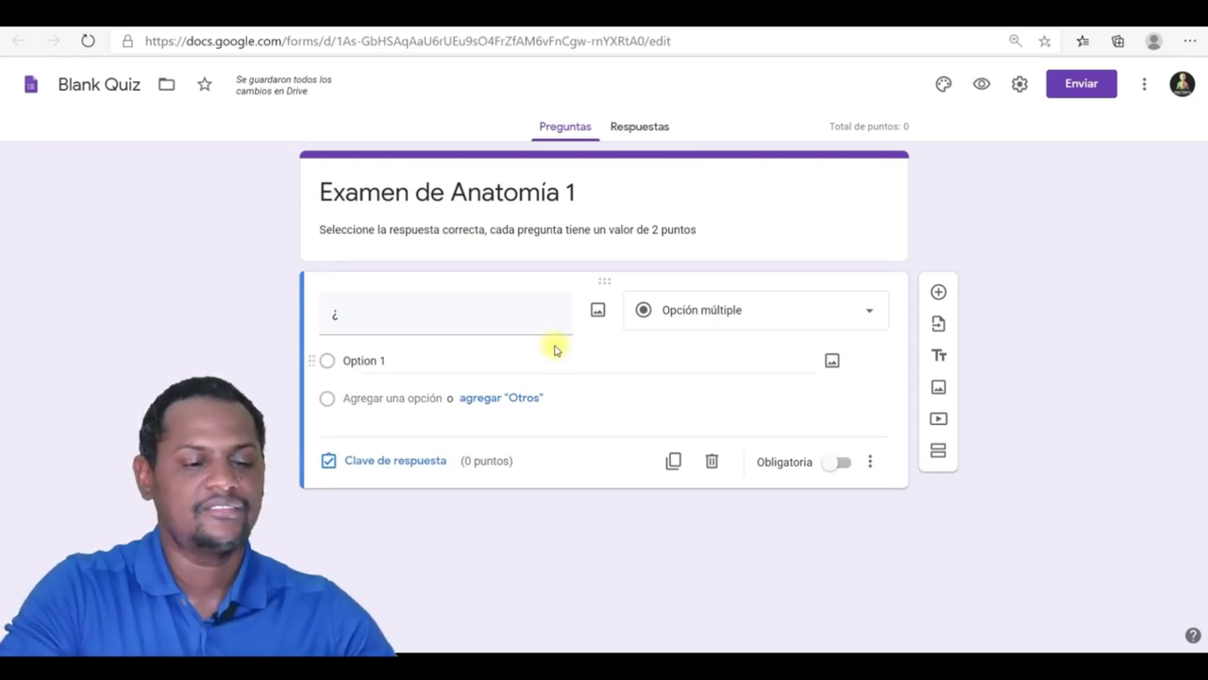
{"action": "left_click", "coordinate": [429, 325]}
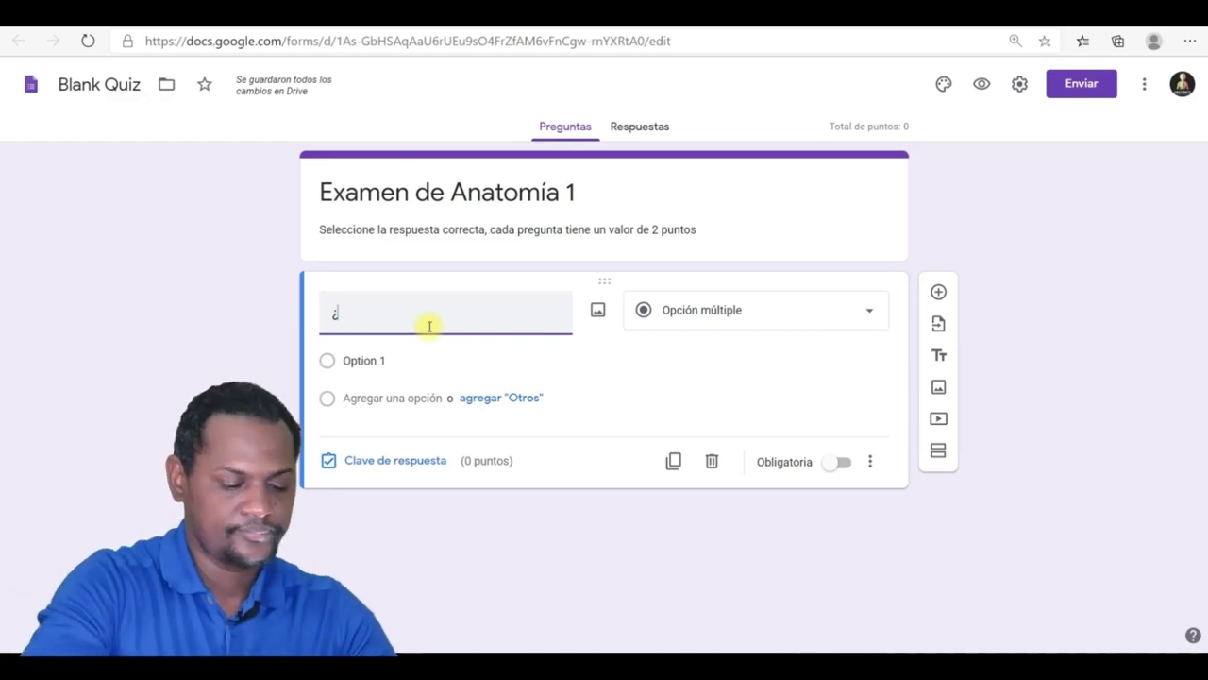
- Write the first question as "¿Cuántos huesos conforman el cráneo?" with the options 7 huesos, 6 huesos, 8 huesos and 12 huesos
{"action": "key", "text": "ctrl+a"}
{"action": "type", "text": "¿Cuántos huesos conforman el cráneo?"}
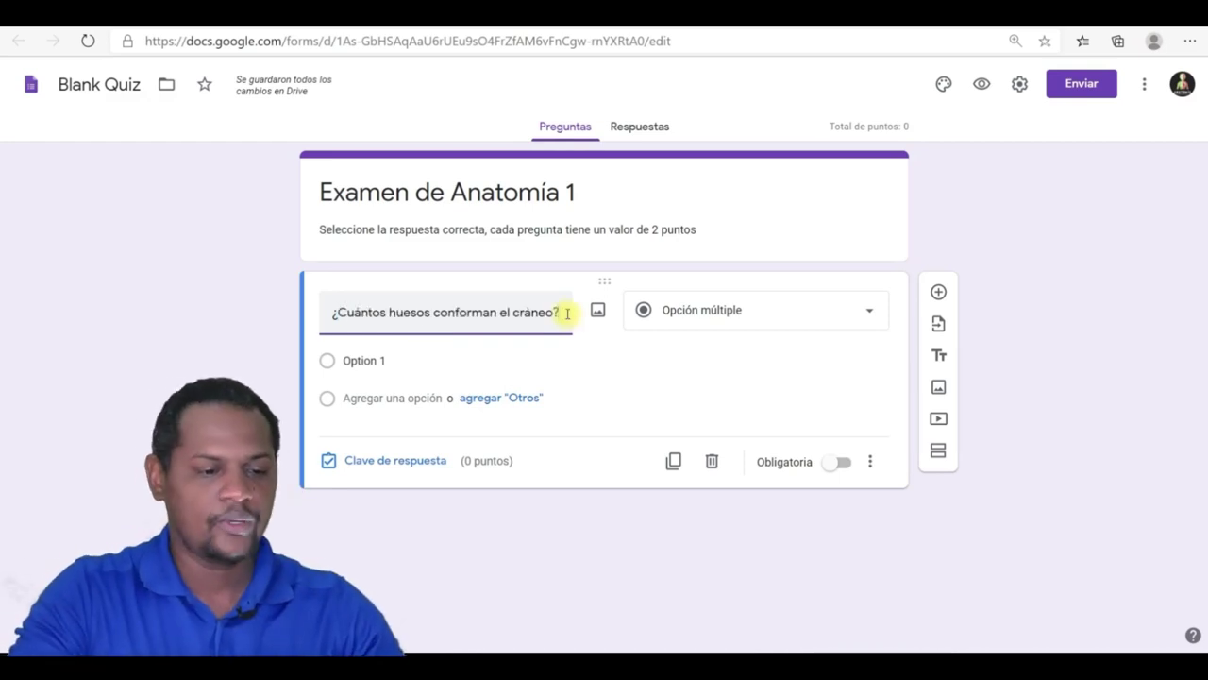
{"action": "left_click", "coordinate": [420, 357]}
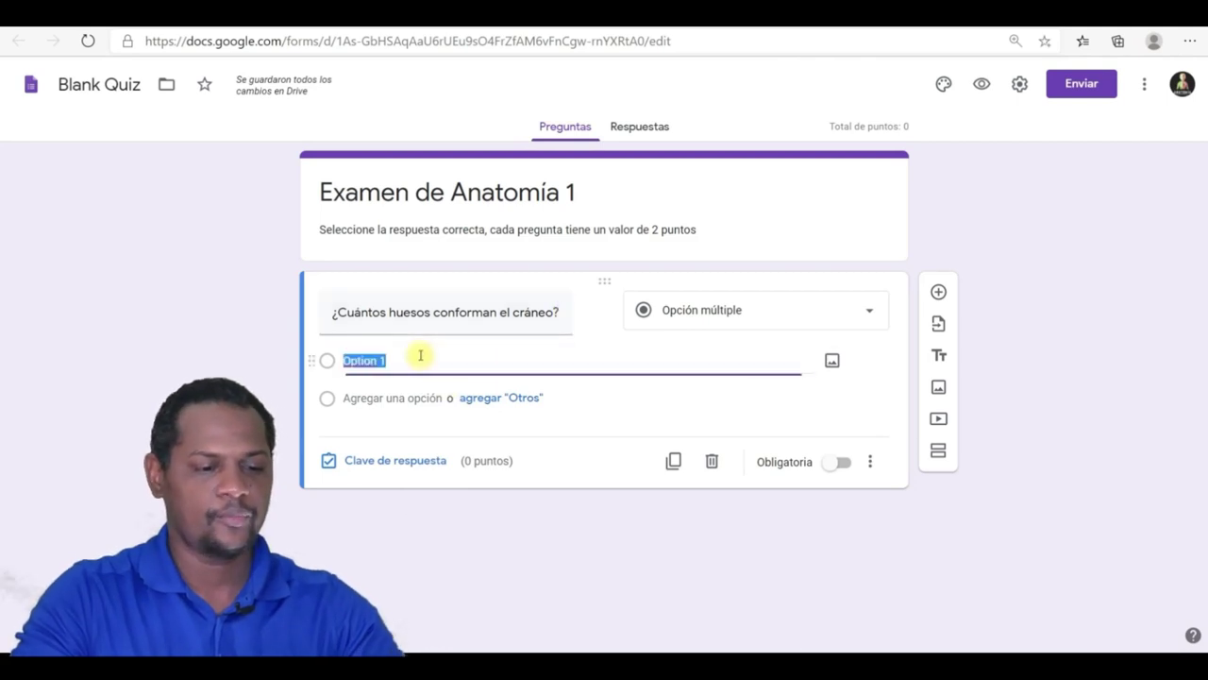
{"action": "key", "text": "BackSpace"}
{"action": "type", "text": "7 huesos 6 huesos 8 huesos 12 huesos"}
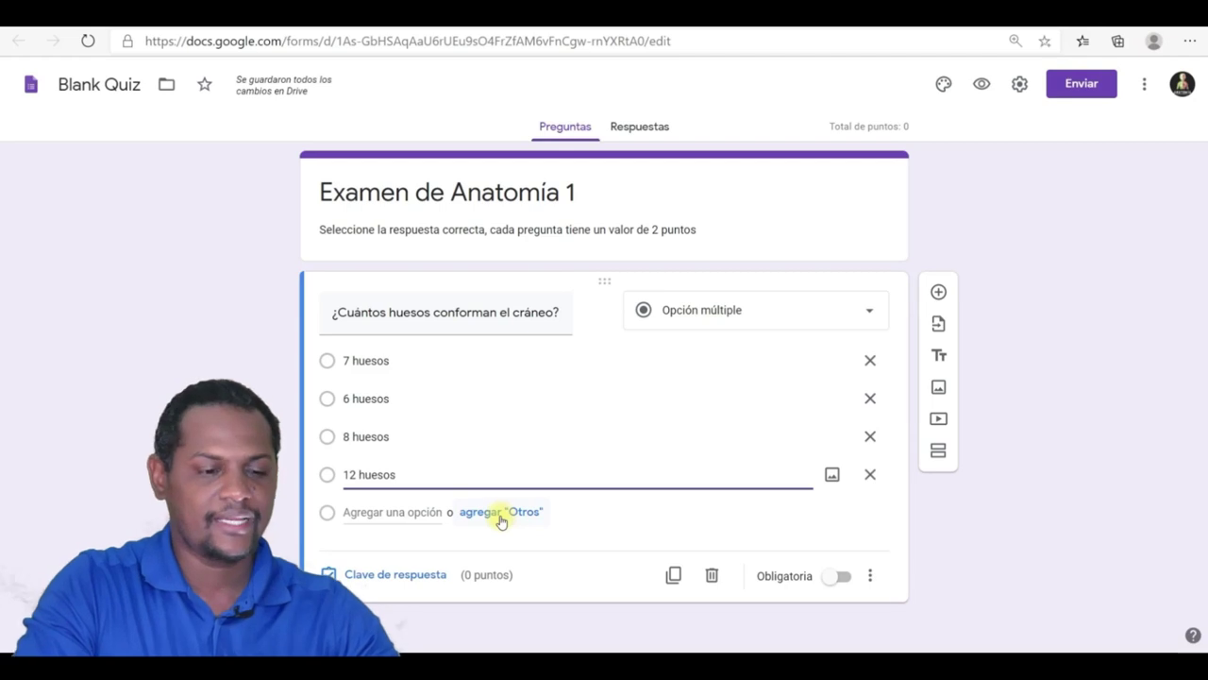
- Mark "8 huesos" as the first question's correct answer, worth 2 points, and make the question required
{"action": "left_click", "coordinate": [383, 578]}
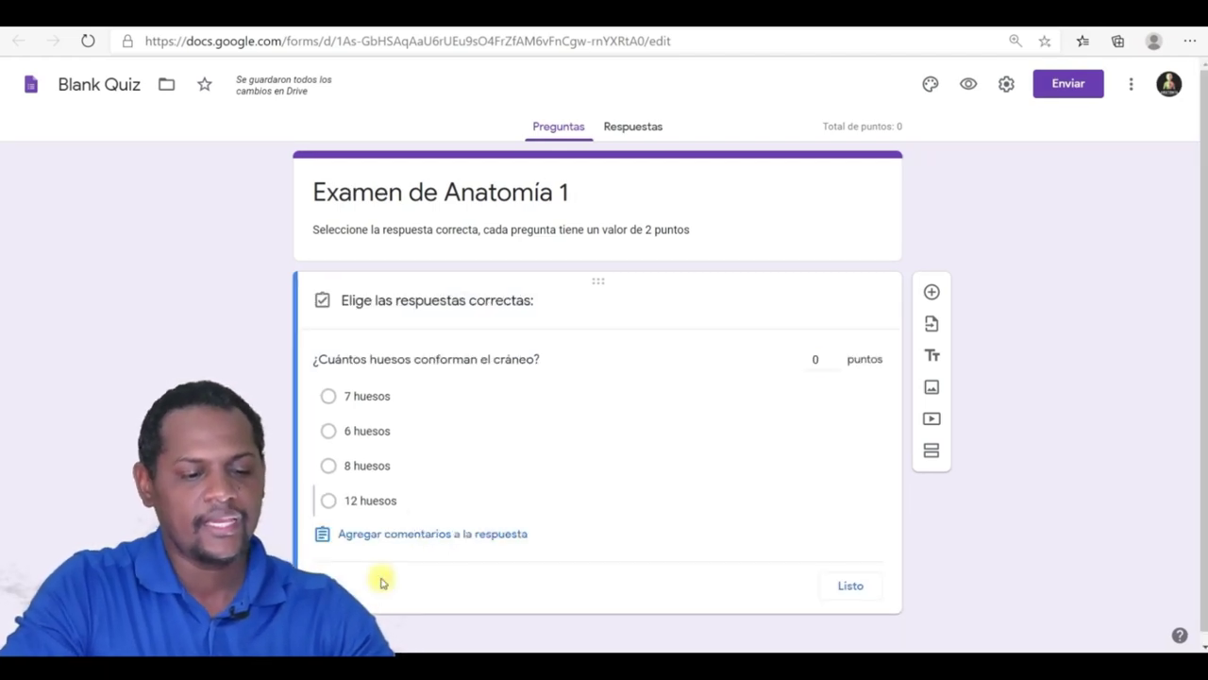
{"action": "left_click", "coordinate": [329, 466]}
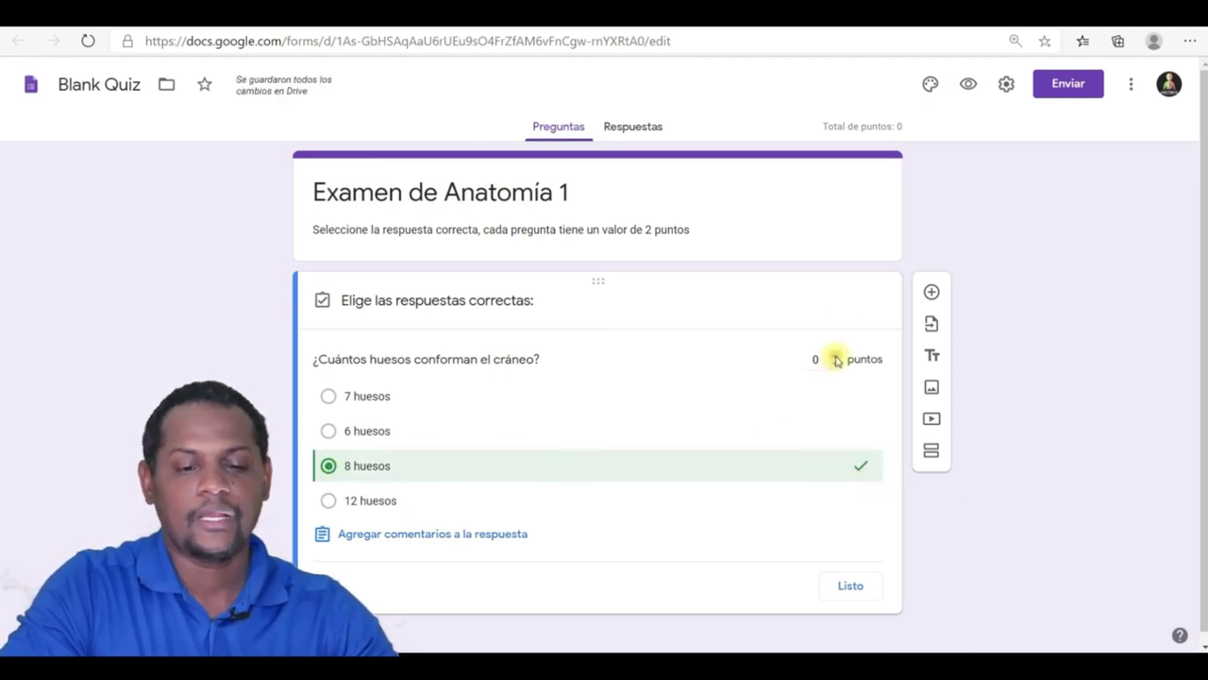
{"action": "left_click", "coordinate": [837, 359]}
{"action": "left_click", "coordinate": [837, 359]}
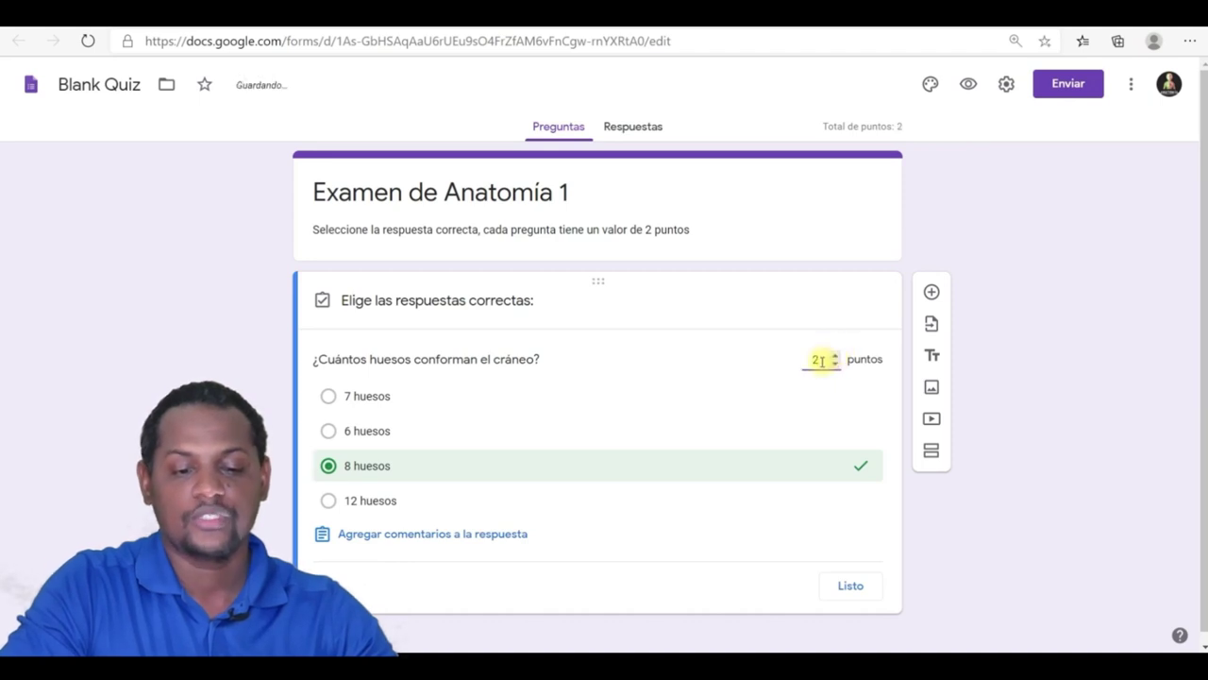
{"action": "left_click", "coordinate": [848, 585]}
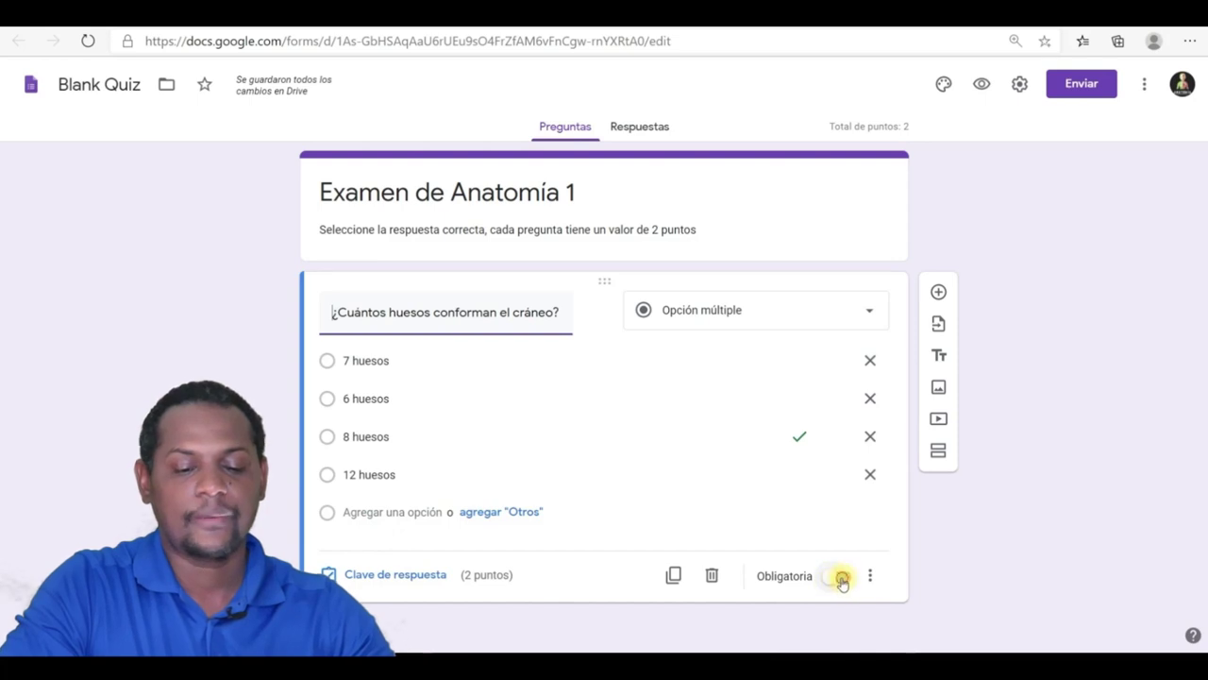
{"action": "left_click", "coordinate": [842, 578]}
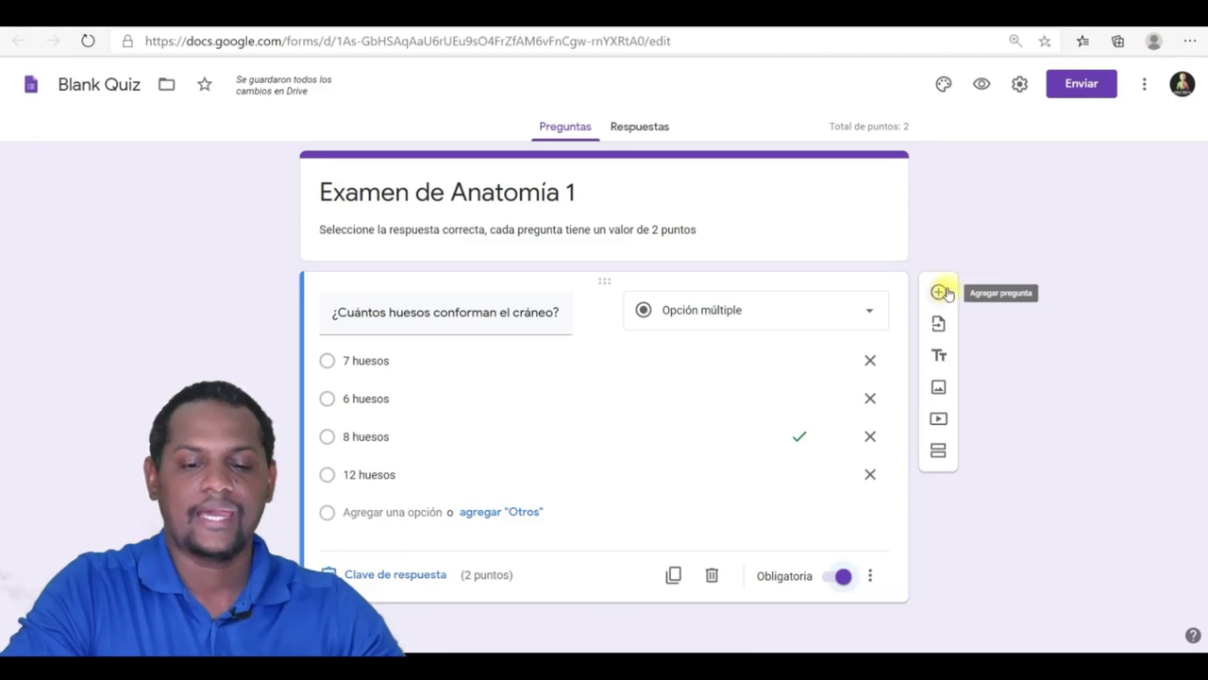
- Add a second question "¿Qué estructura pasa por el agujero oval?" with the options Arteria meningea media, Arteria carótida interna and Arteria Meníngea accesoria
{"action": "left_click", "coordinate": [941, 294]}
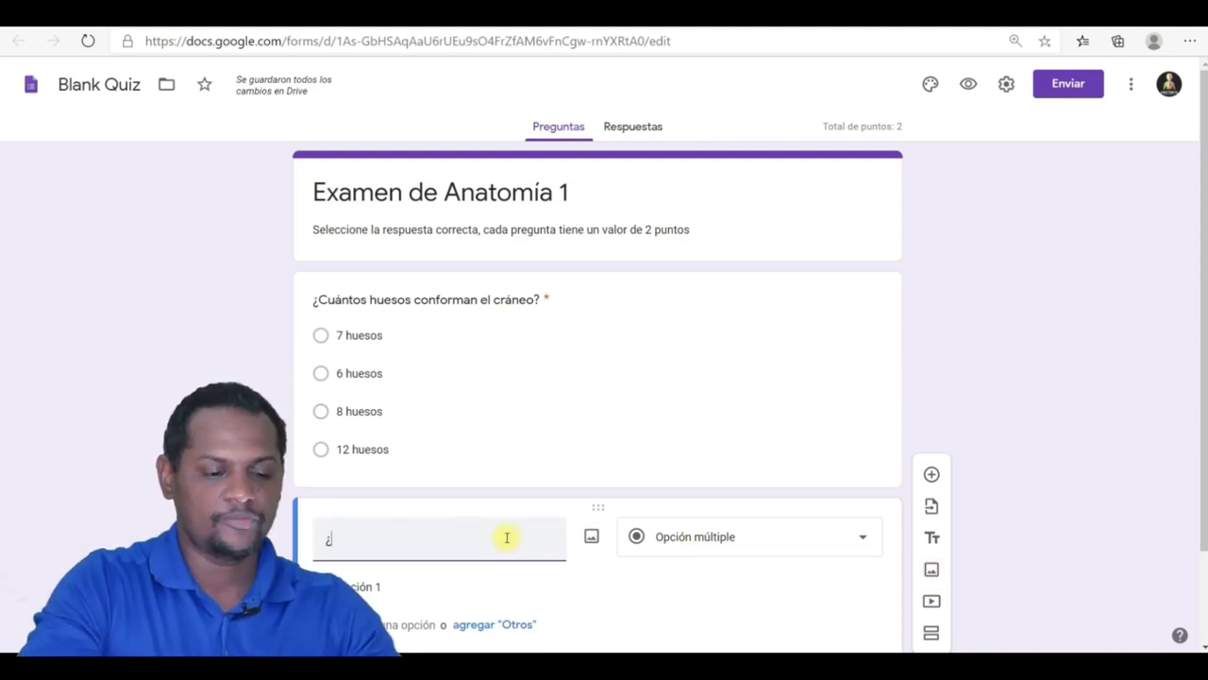
{"action": "type", "text": "Qué estructura pasa por el agujero oval?"}
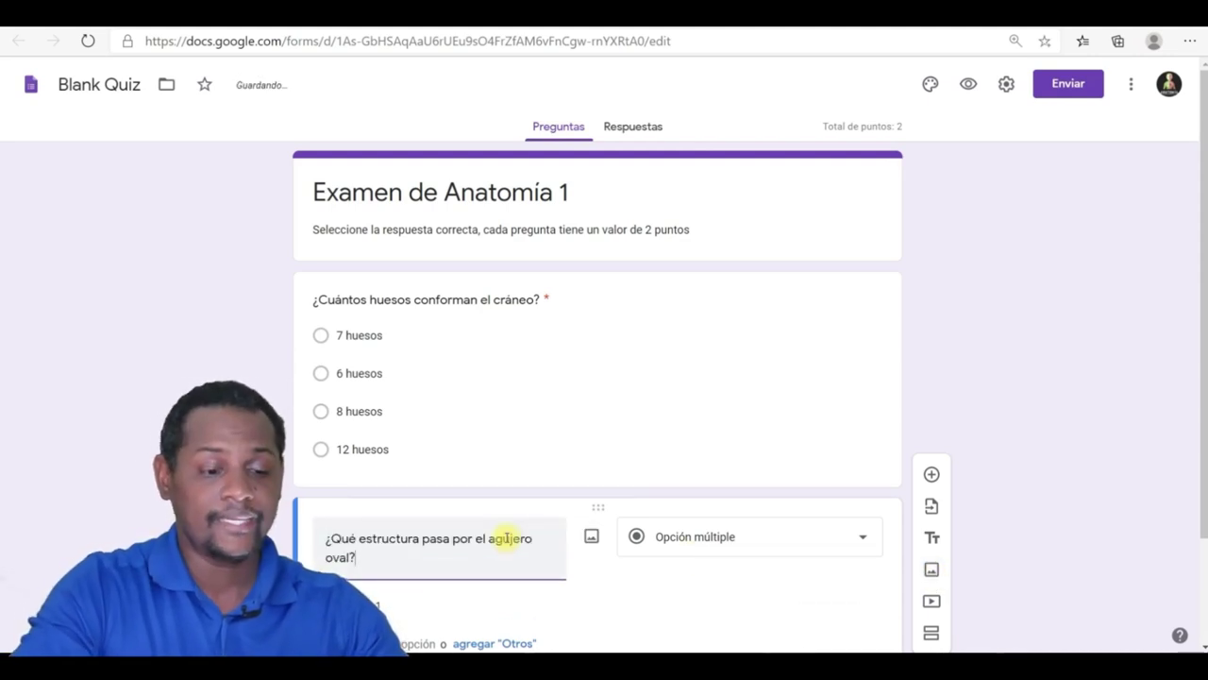
{"action": "left_click", "coordinate": [452, 596]}
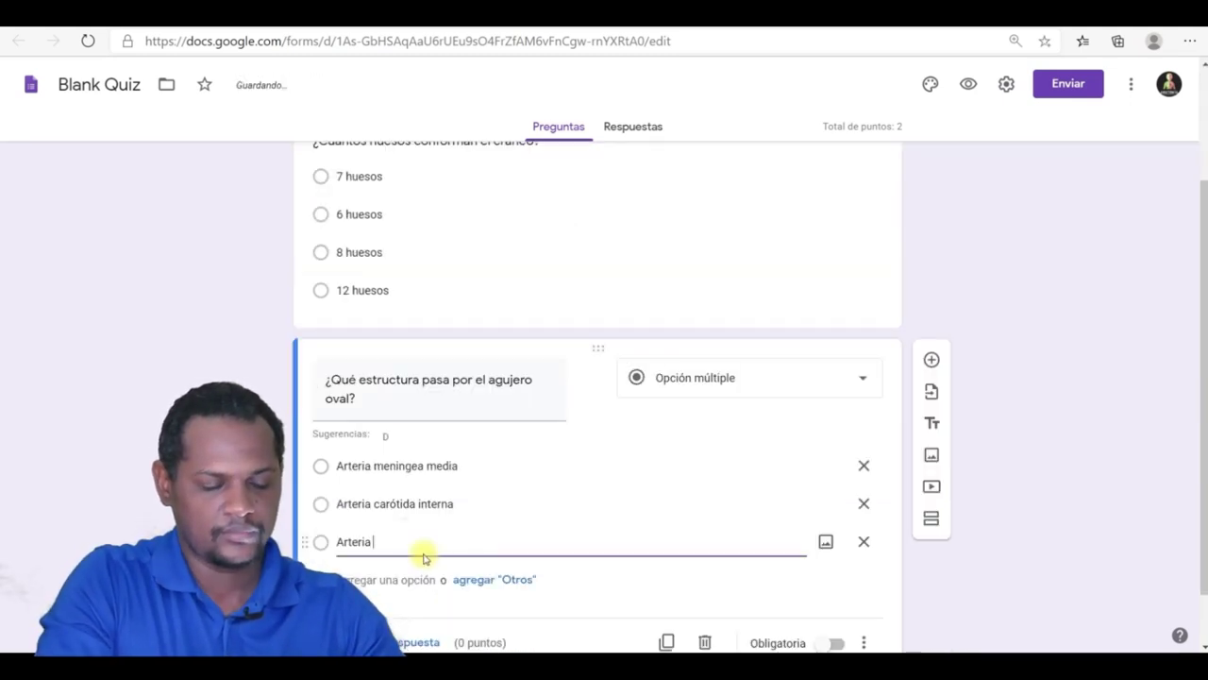
{"action": "type", "text": "Men"}
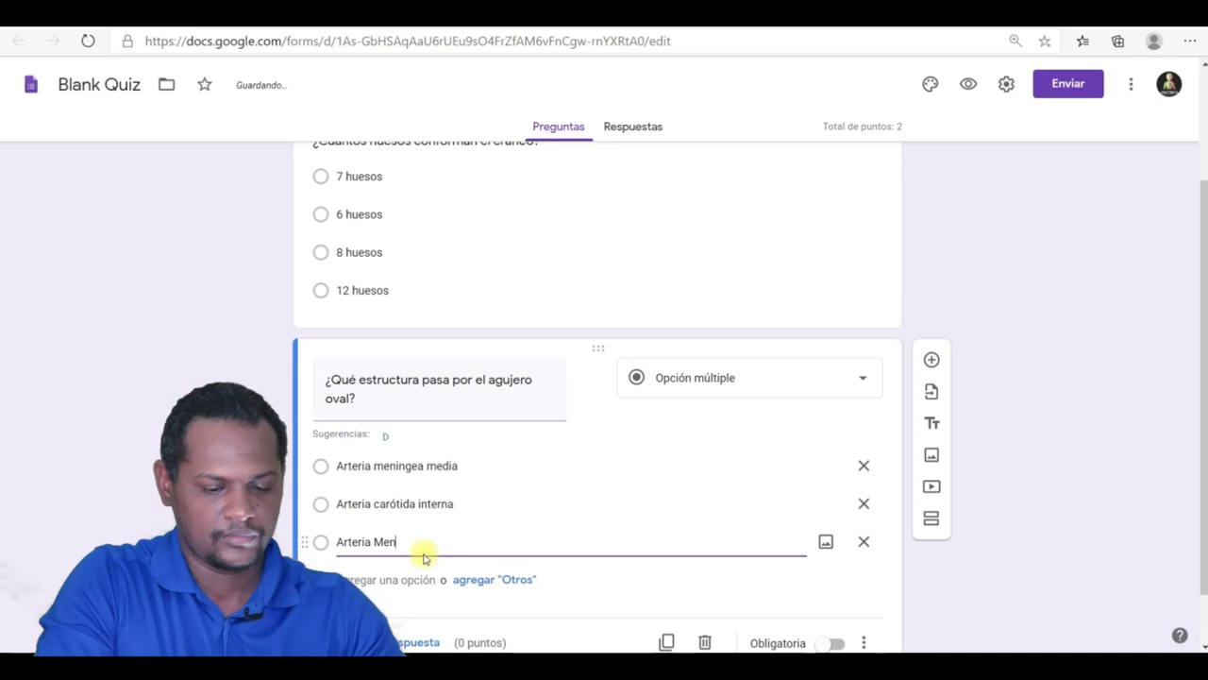
{"action": "type", "text": "ír"}
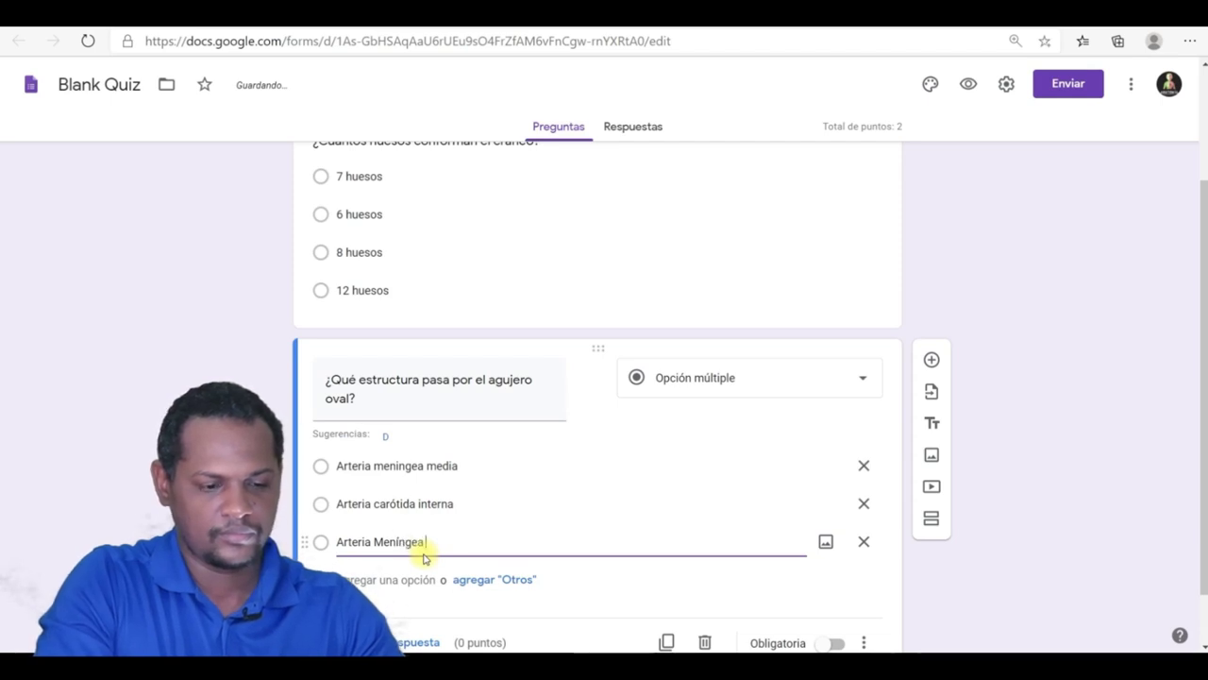
{"action": "type", "text": "gea accesoria"}
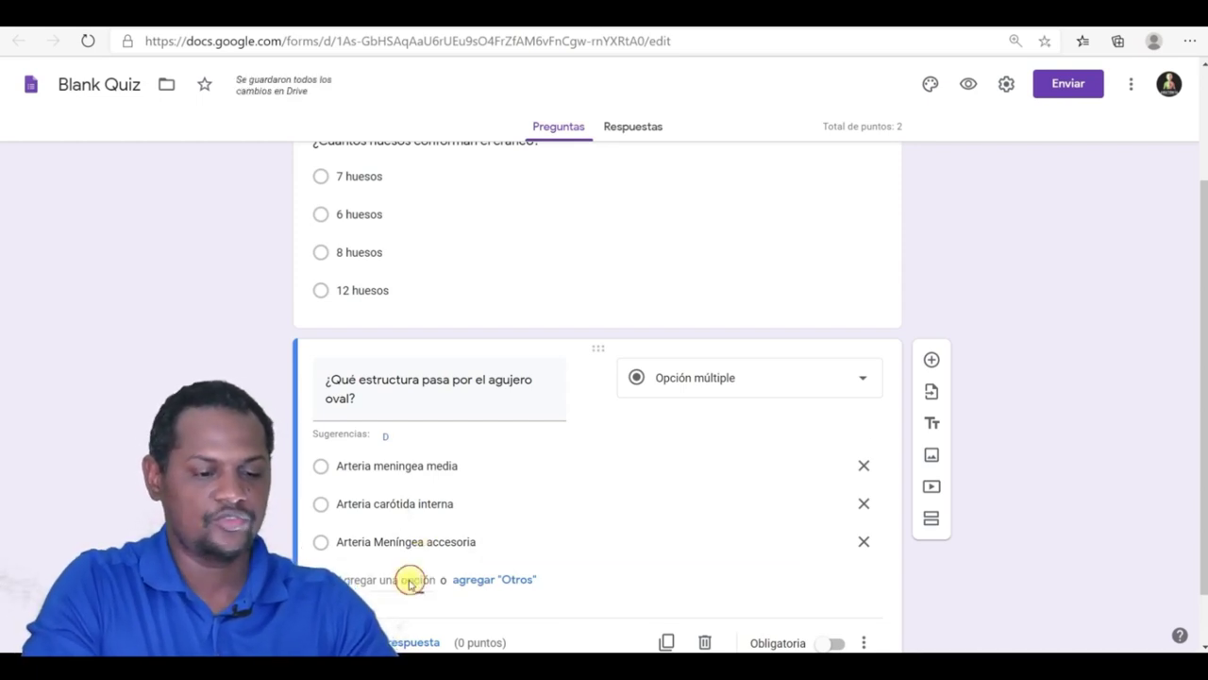
- Add "Arteria carótida externa" as the second question's fourth option and correct the third option to "Arteria meníngea accesoria"
{"action": "left_click", "coordinate": [406, 579]}
{"action": "type", "text": "Arteria carótida externa"}
{"action": "left_click", "coordinate": [382, 522]}
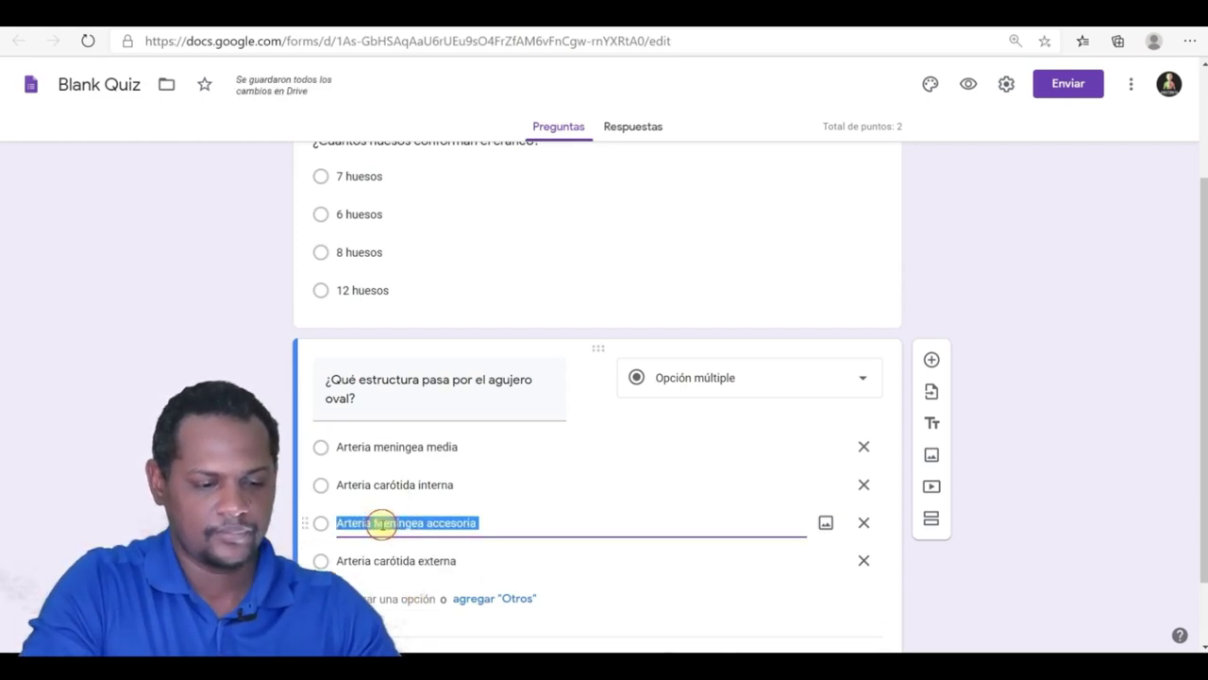
{"action": "left_click", "coordinate": [382, 522]}
{"action": "type", "text": "m"}
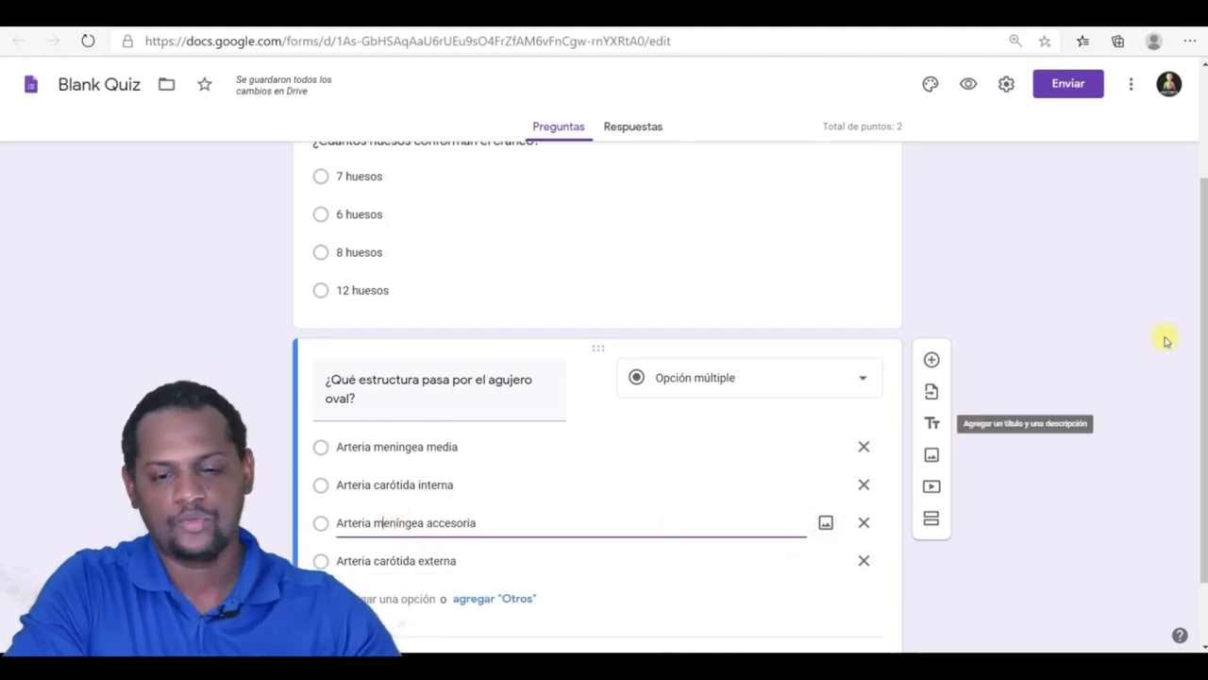
- Make the second question required and mark "Arteria meníngea accesoria" as its correct answer, worth 2 points
{"action": "scroll", "coordinate": [1204, 336], "scroll_direction": "down", "scroll_amount": 1}
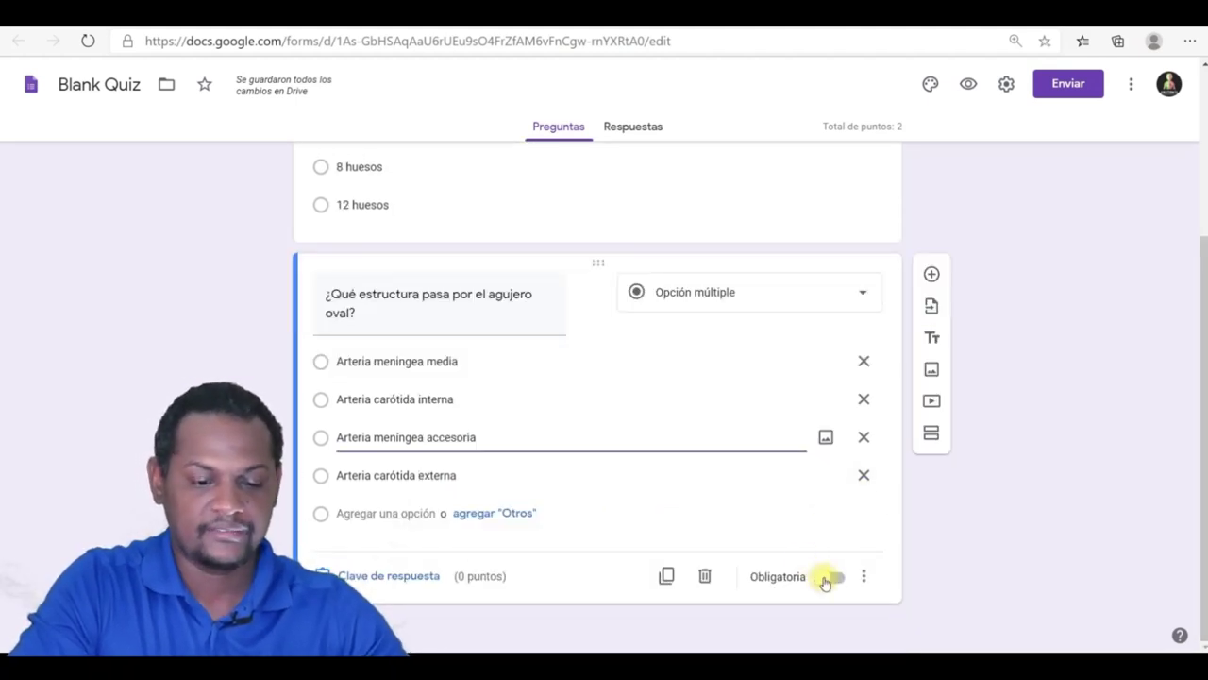
{"action": "left_click", "coordinate": [833, 578]}
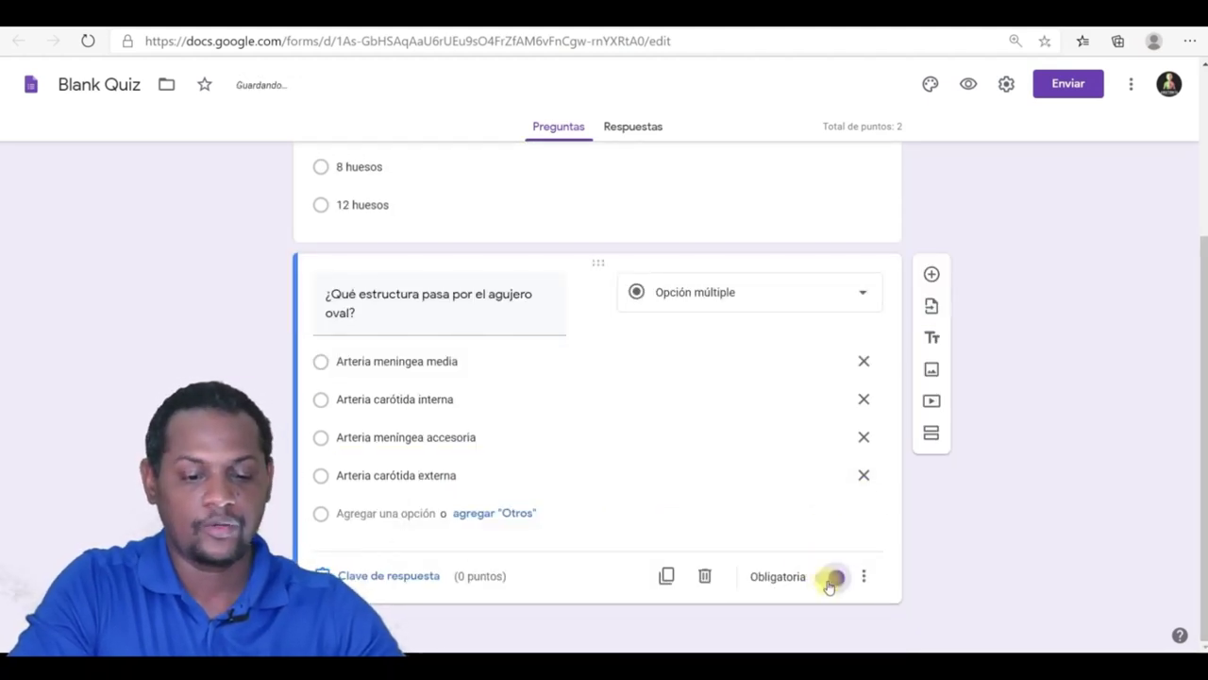
{"action": "left_click", "coordinate": [386, 574]}
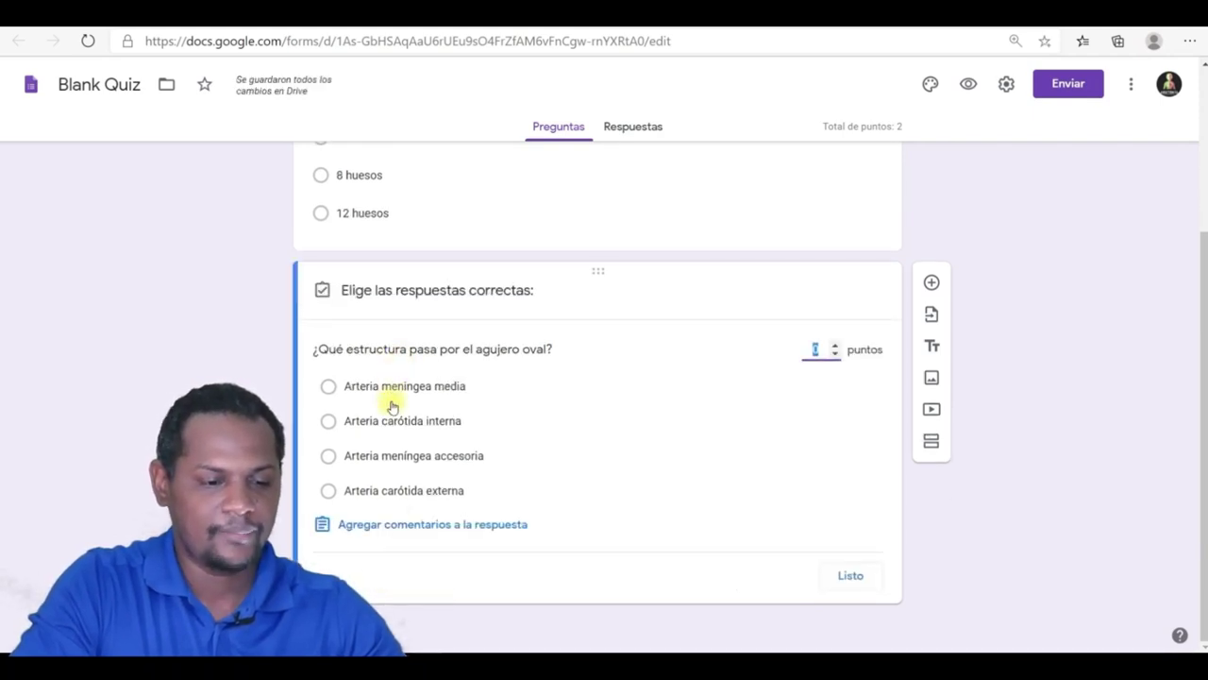
{"action": "left_click", "coordinate": [329, 456]}
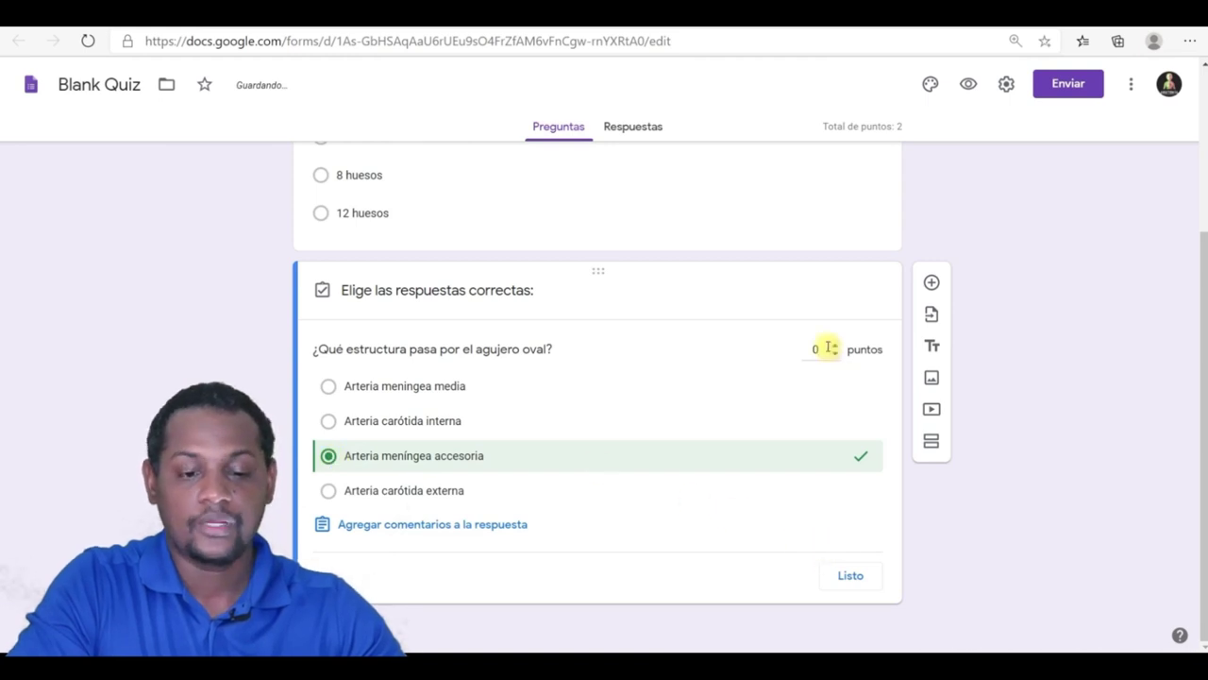
{"action": "left_click", "coordinate": [835, 346]}
{"action": "left_click", "coordinate": [836, 347]}
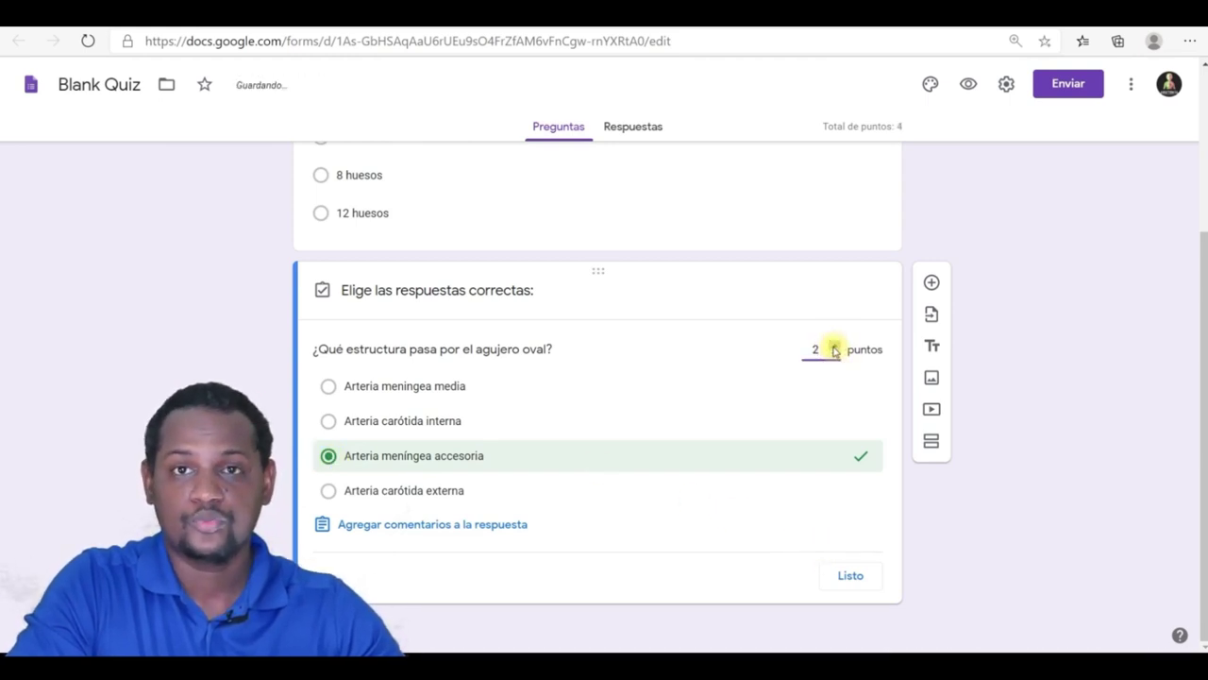
{"action": "left_click", "coordinate": [852, 575]}
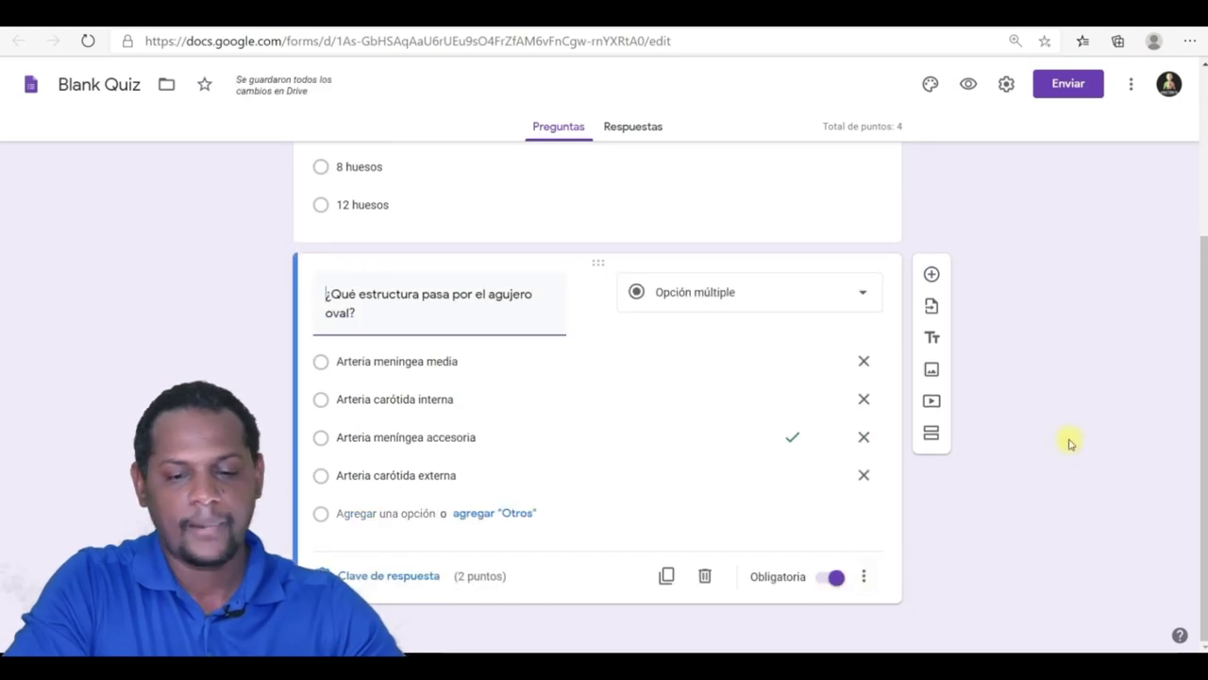
- Add a third question reading "¿Por cual de los siguientes agujeros sale el nervio facial del cráneo?"
{"action": "left_click", "coordinate": [932, 274]}
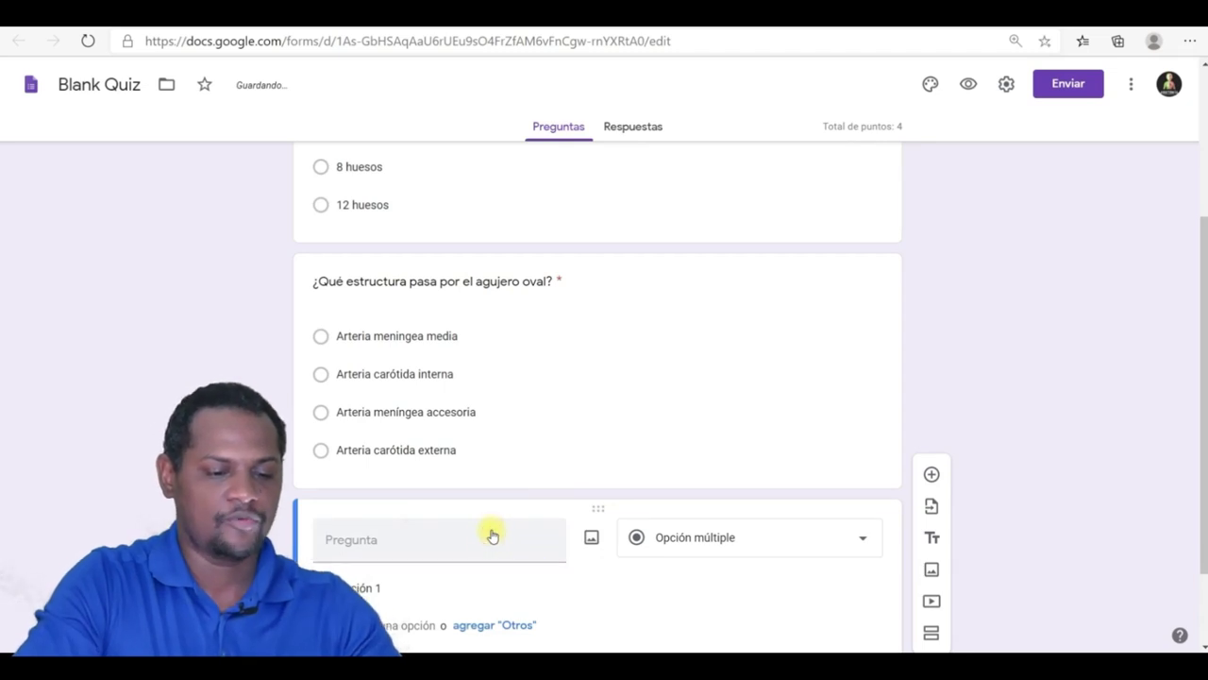
{"action": "left_click", "coordinate": [468, 539]}
{"action": "type", "text": "¿Qué elemento pasa por el au"}
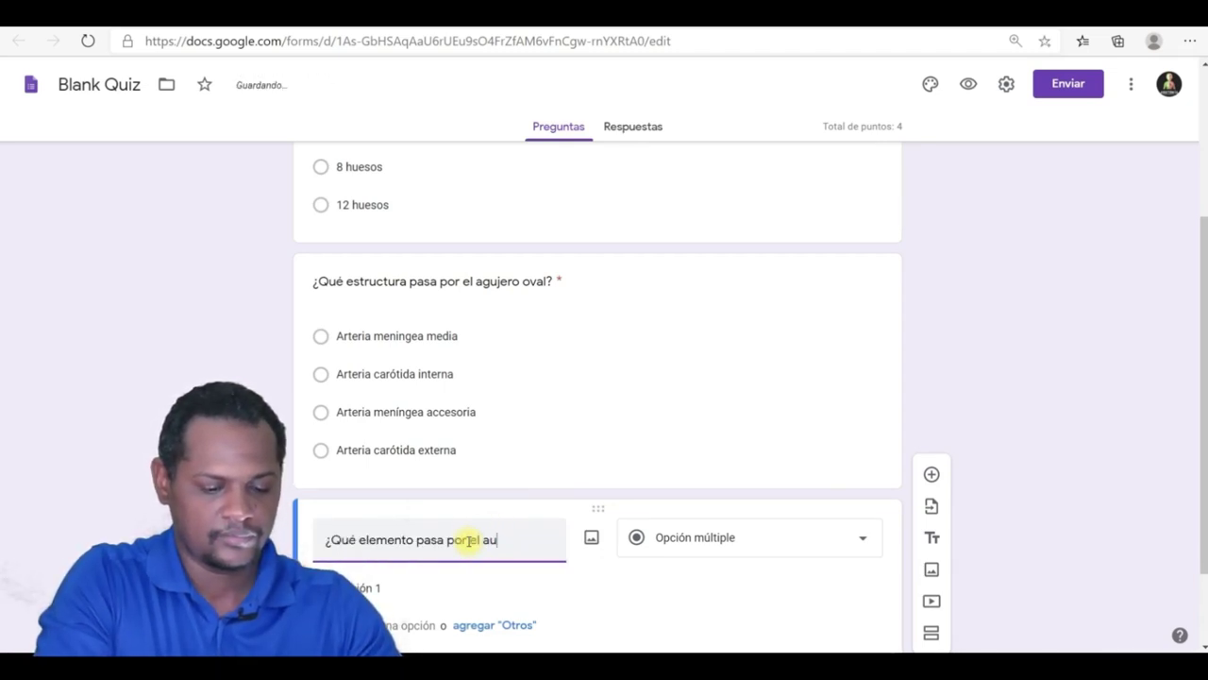
{"action": "key", "text": "ctrl+a"}
{"action": "type", "text": "¿Por cual de los siguientes agujeros sale el nervio facial del cráneo?"}
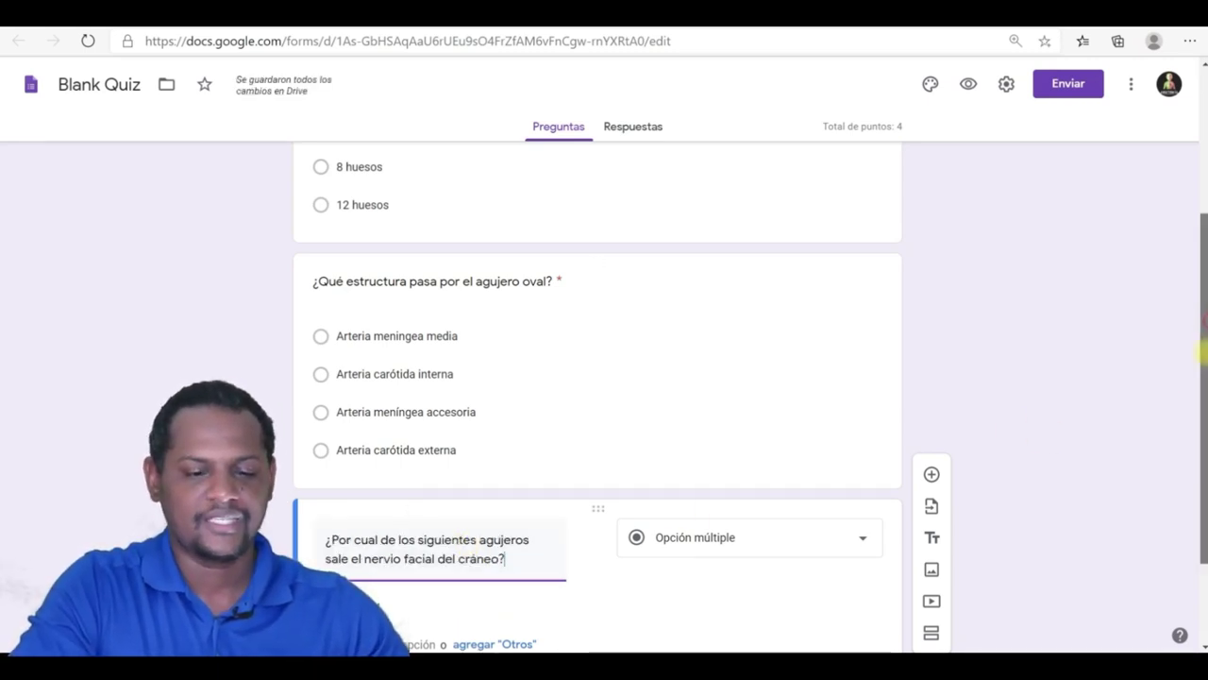
- Set the first answer option of the facial nerve question to "Oval"
{"action": "scroll", "coordinate": [806, 444], "scroll_direction": "down", "scroll_amount": 2}
{"action": "left_click", "coordinate": [396, 478]}
{"action": "key", "text": "BackSpace"}
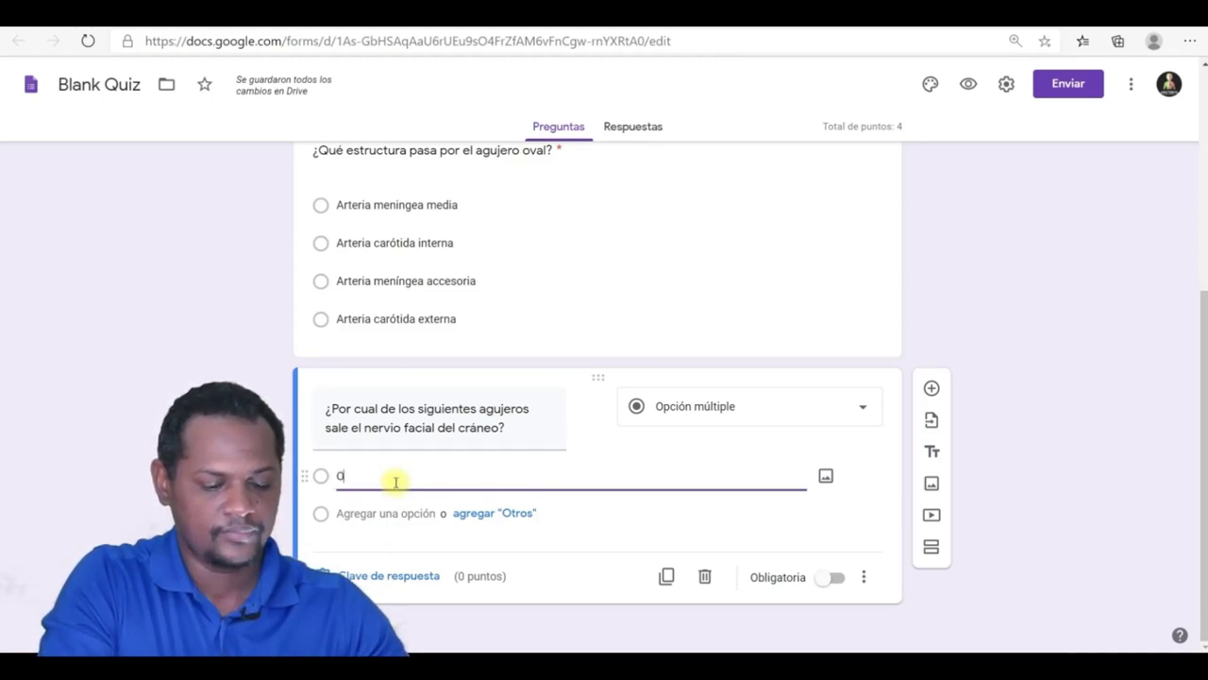
{"action": "type", "text": "a"}
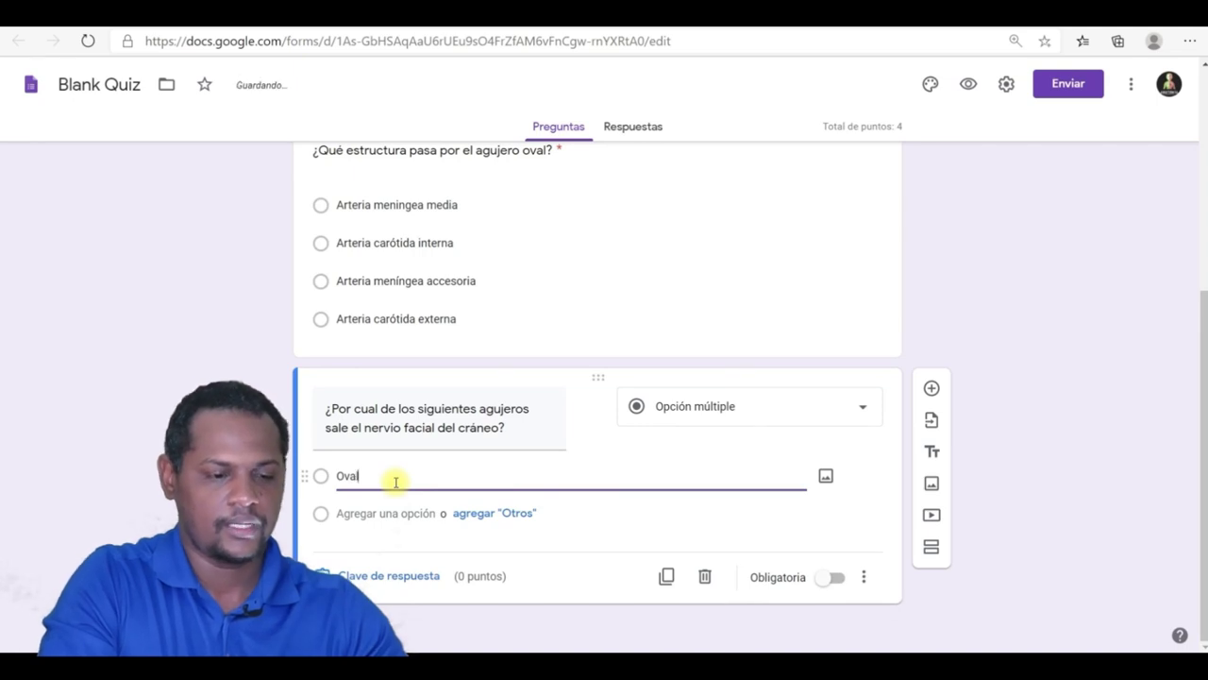
{"action": "type", "text": "l"}
- Add "Conducto auditivo interno" as the second answer option of the facial nerve question
{"action": "left_click", "coordinate": [396, 513]}
{"action": "key", "text": "BackSpace"}
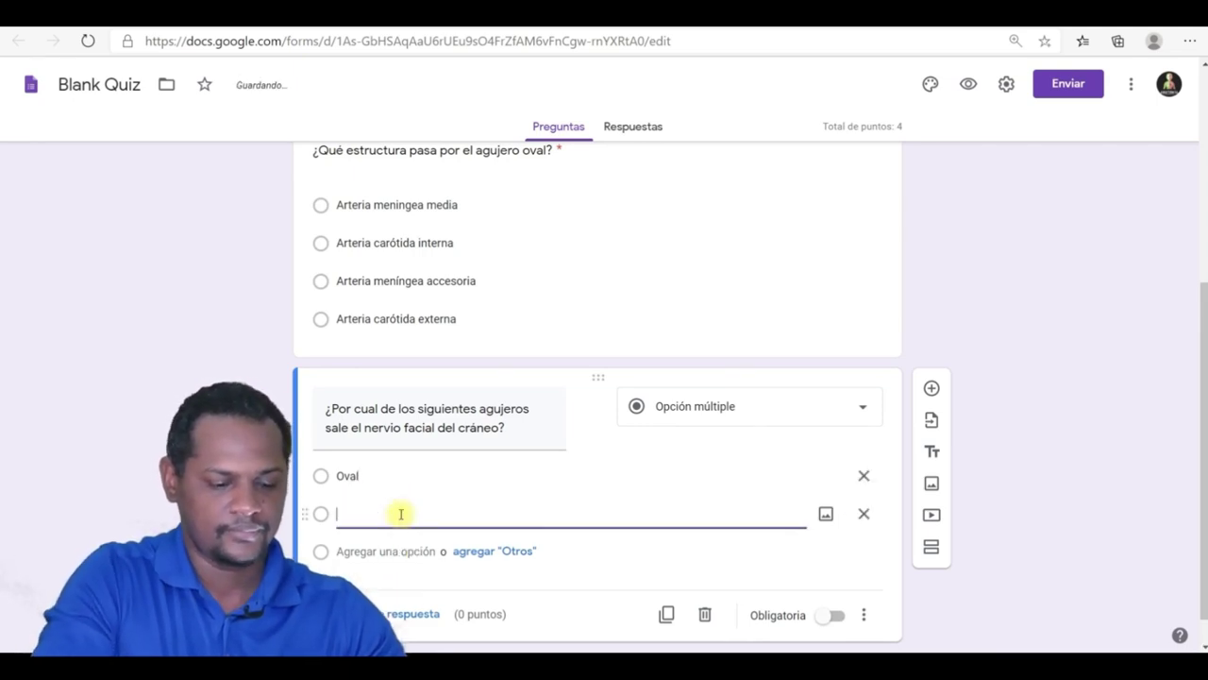
{"action": "type", "text": "C"}
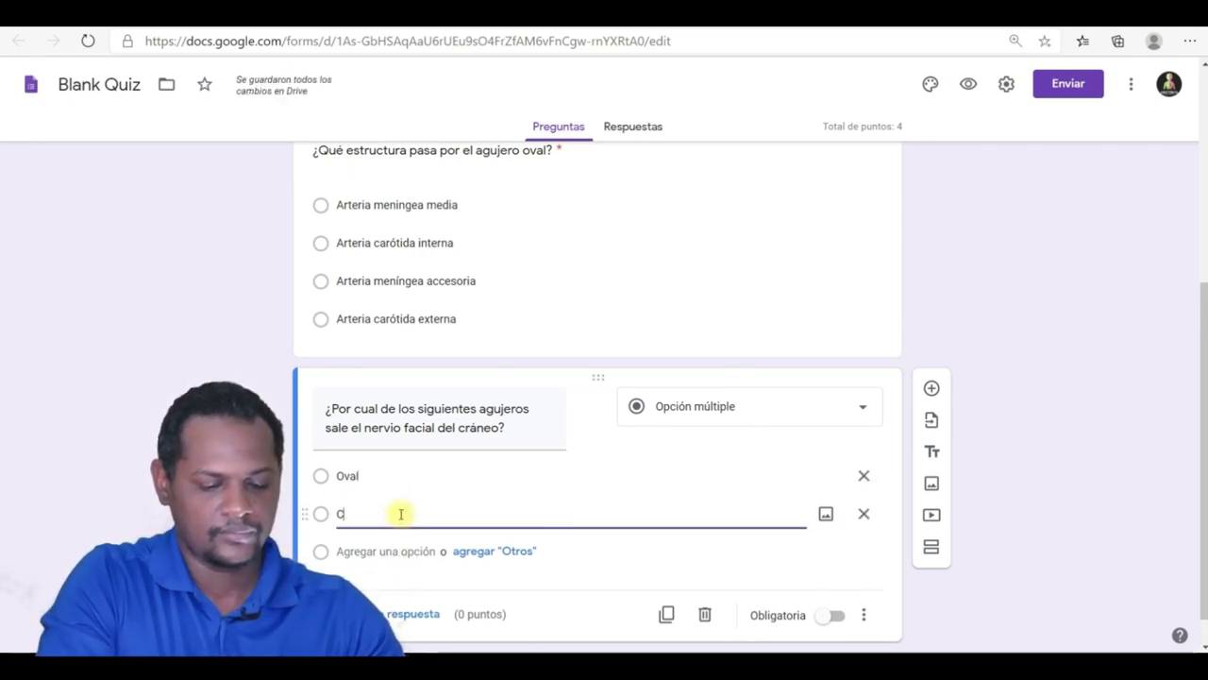
{"action": "type", "text": "onducto"}
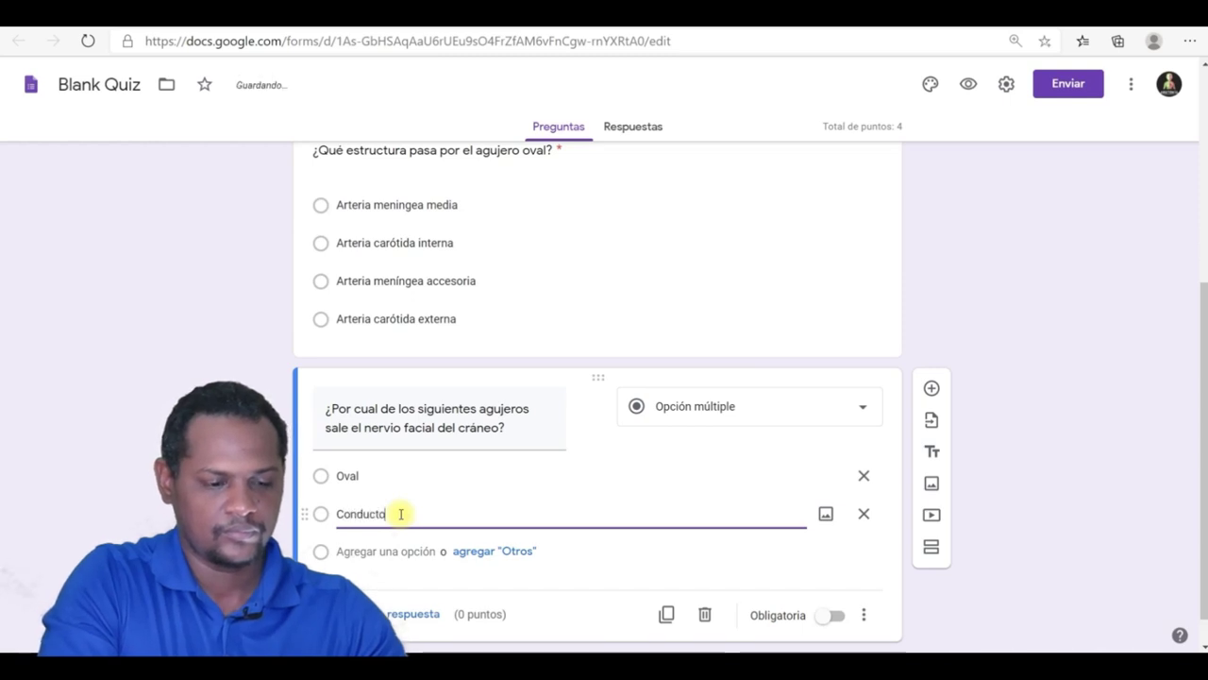
{"action": "type", "text": " auditi"}
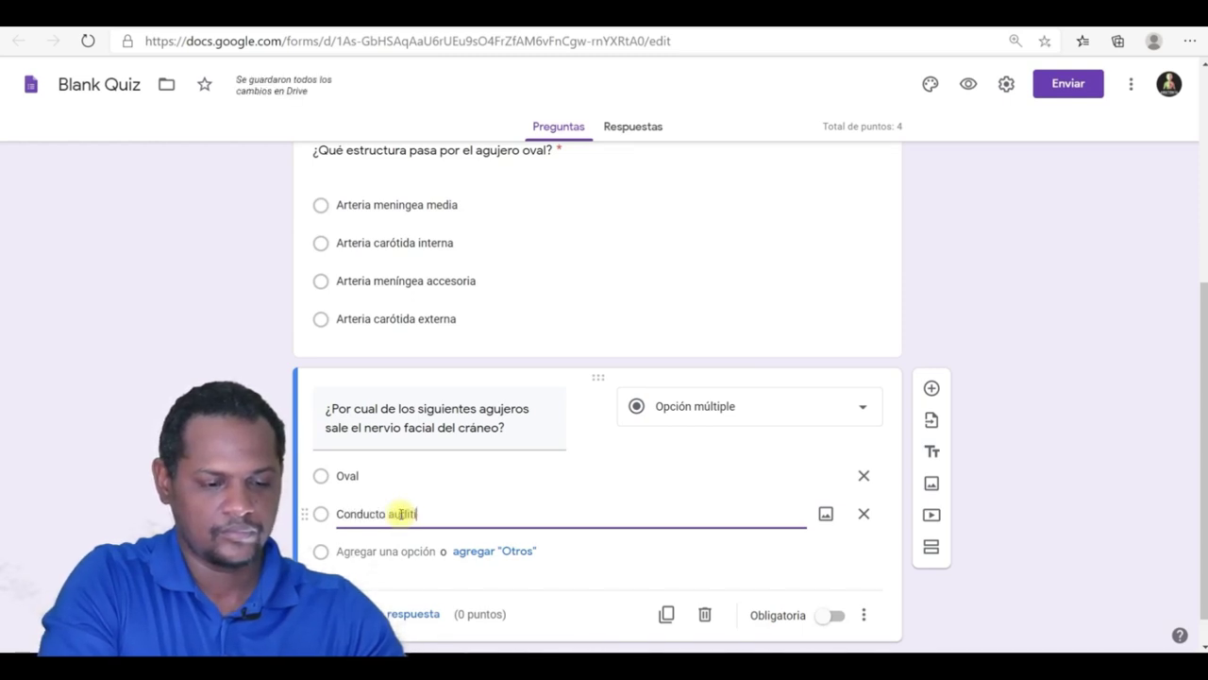
{"action": "type", "text": "vo inter"}
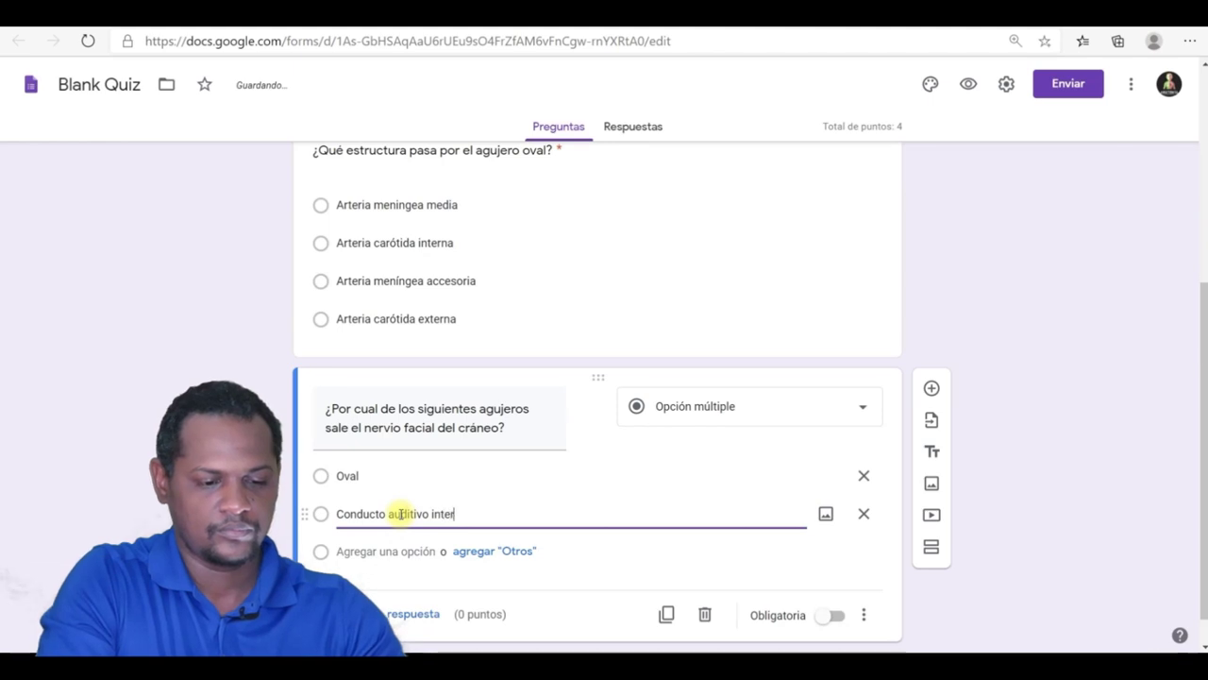
{"action": "type", "text": "no"}
- Add "Estilomastoideo" as the third answer option of the facial nerve question
{"action": "left_click", "coordinate": [412, 553]}
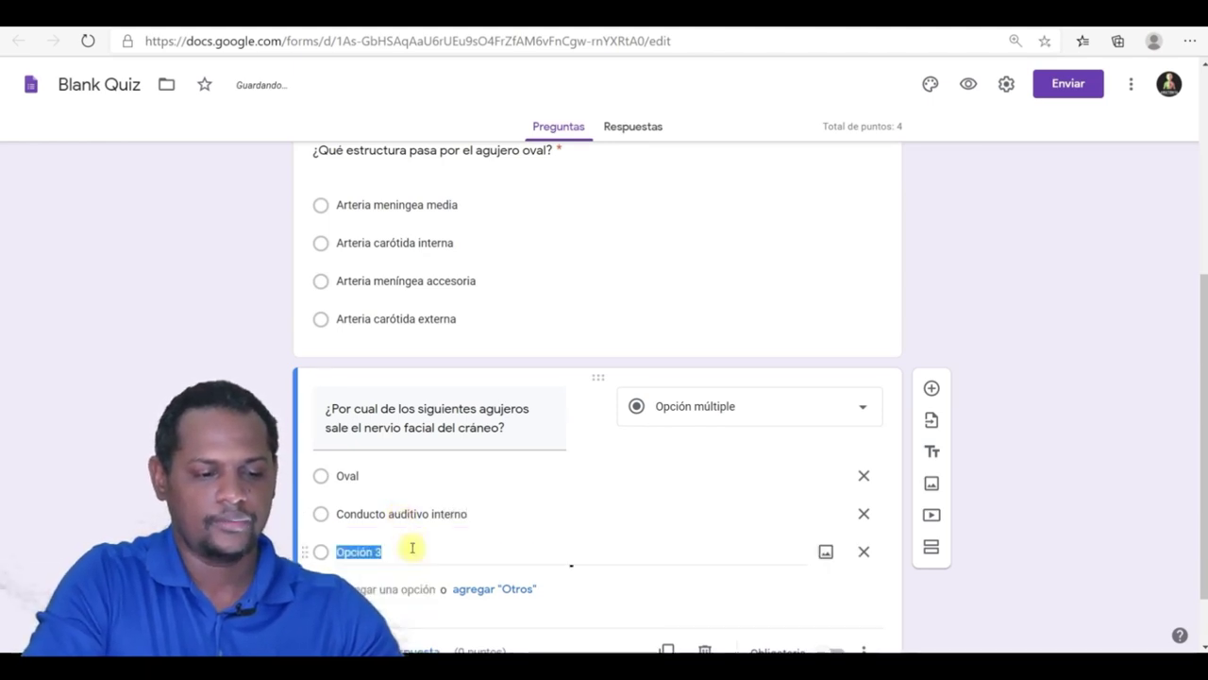
{"action": "key", "text": "BackSpace"}
{"action": "type", "text": "A"}
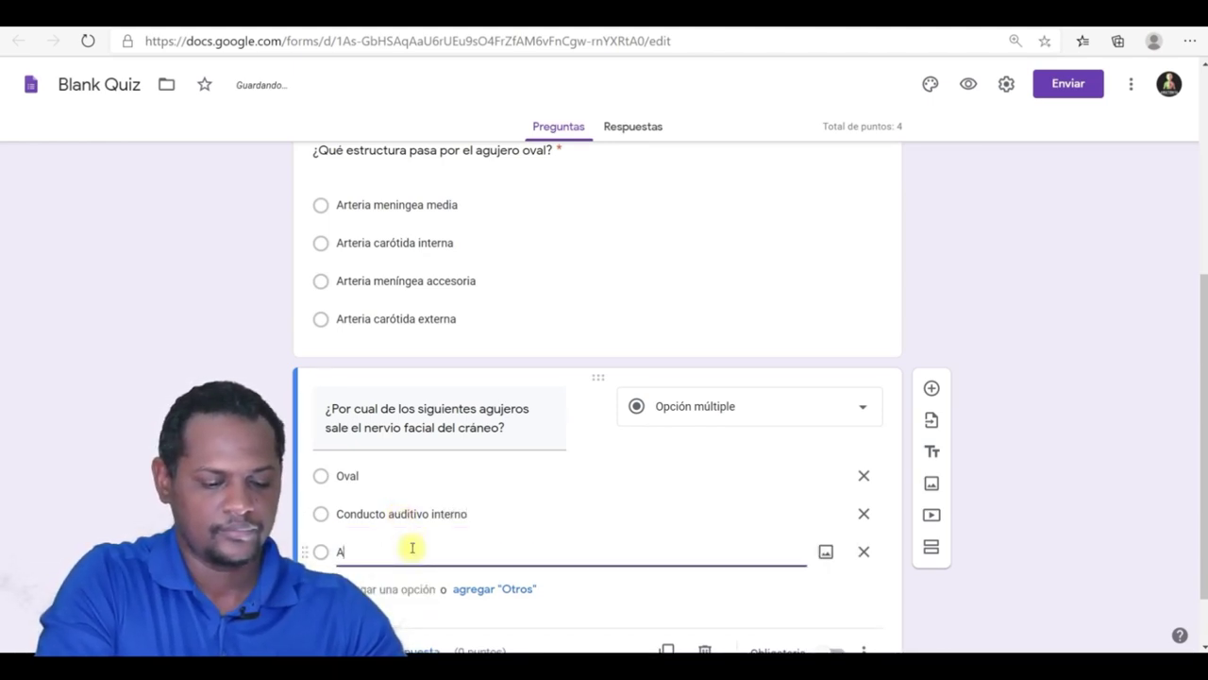
{"action": "type", "text": "g"}
{"action": "type", "text": "a"}
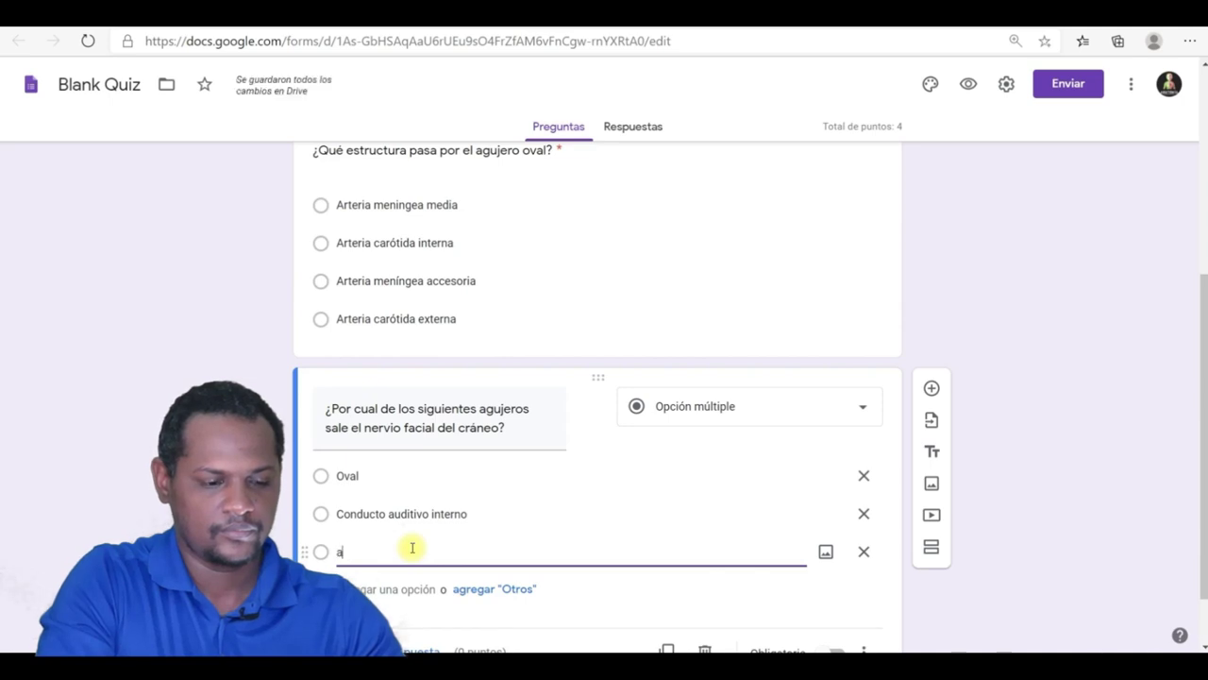
{"action": "type", "text": "Et"}
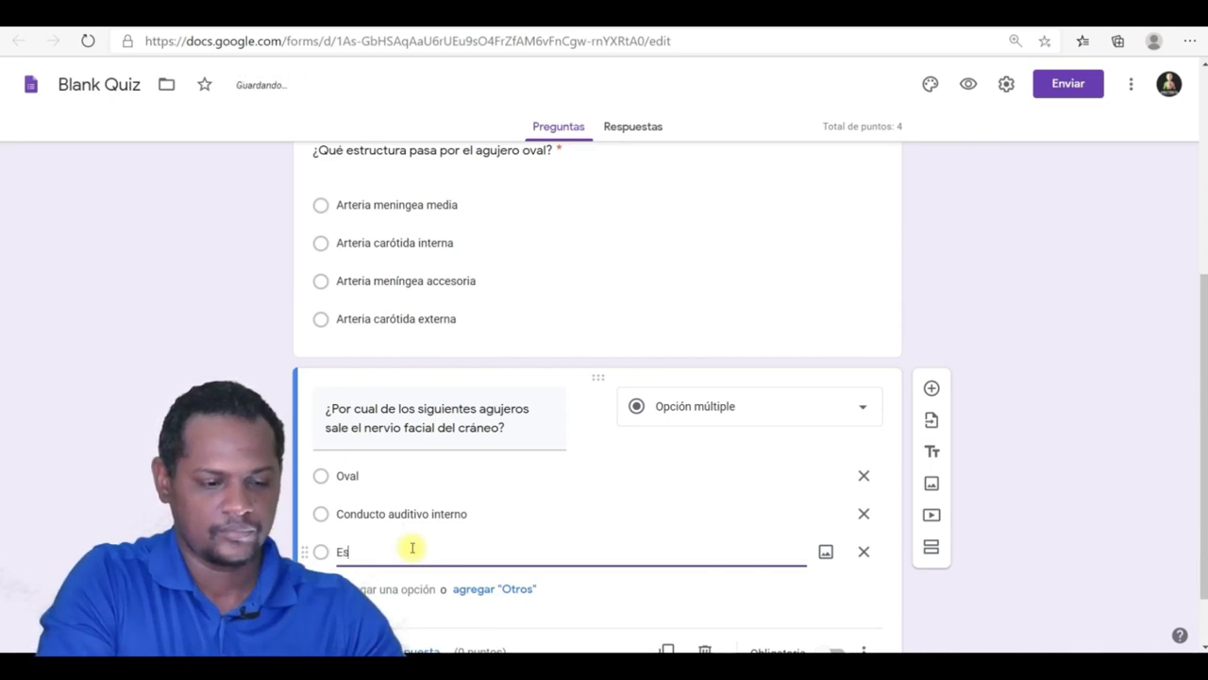
{"action": "type", "text": "tiloma"}
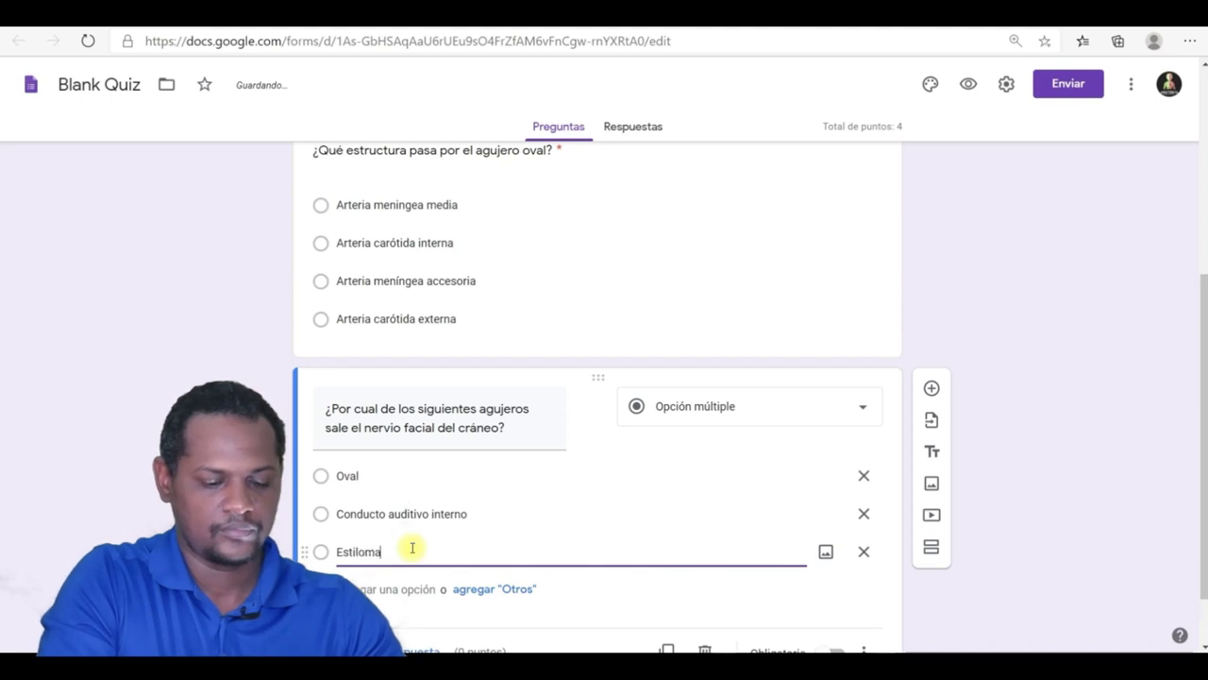
{"action": "type", "text": "stoideo"}
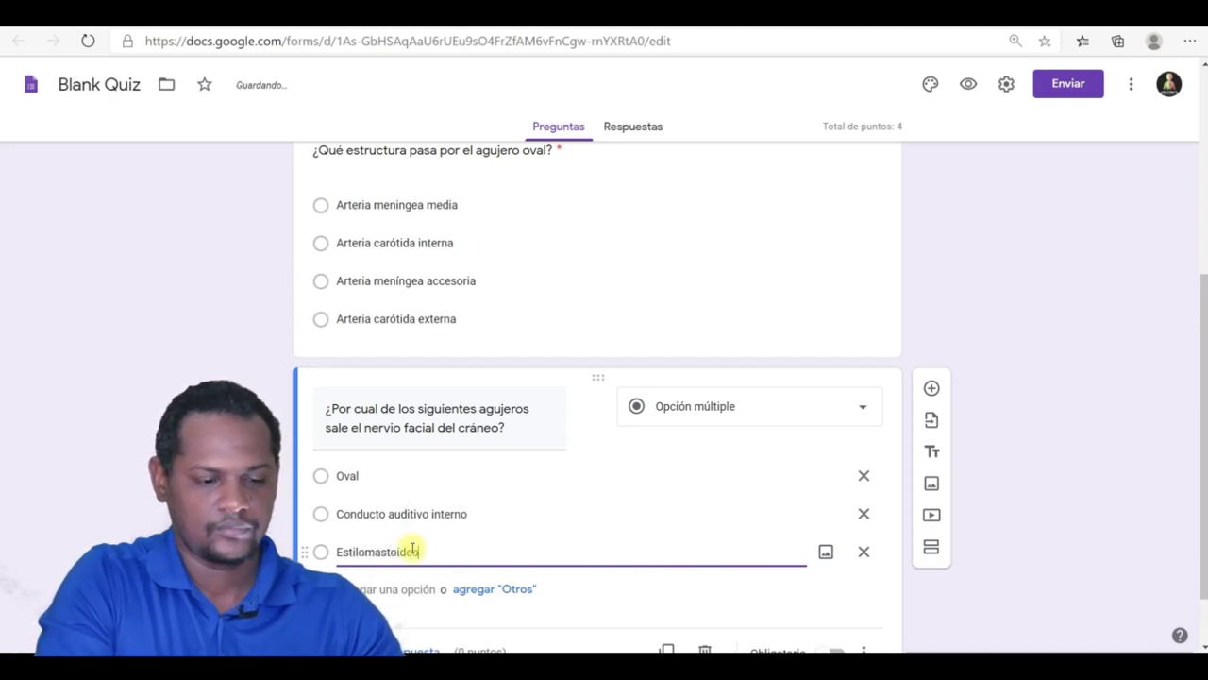
- Add "Rasgado posterior" as the fourth answer option of the facial nerve question
{"action": "left_click", "coordinate": [405, 589]}
{"action": "type", "text": "Rasgado pos"}
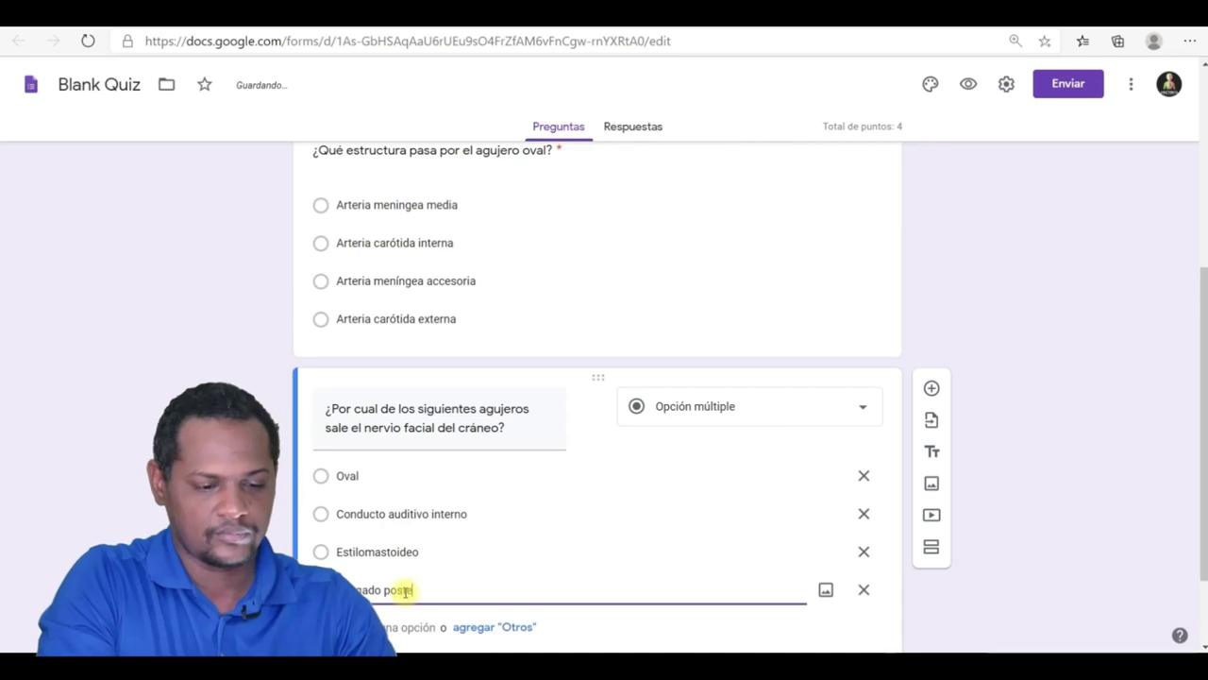
{"action": "type", "text": "terior"}
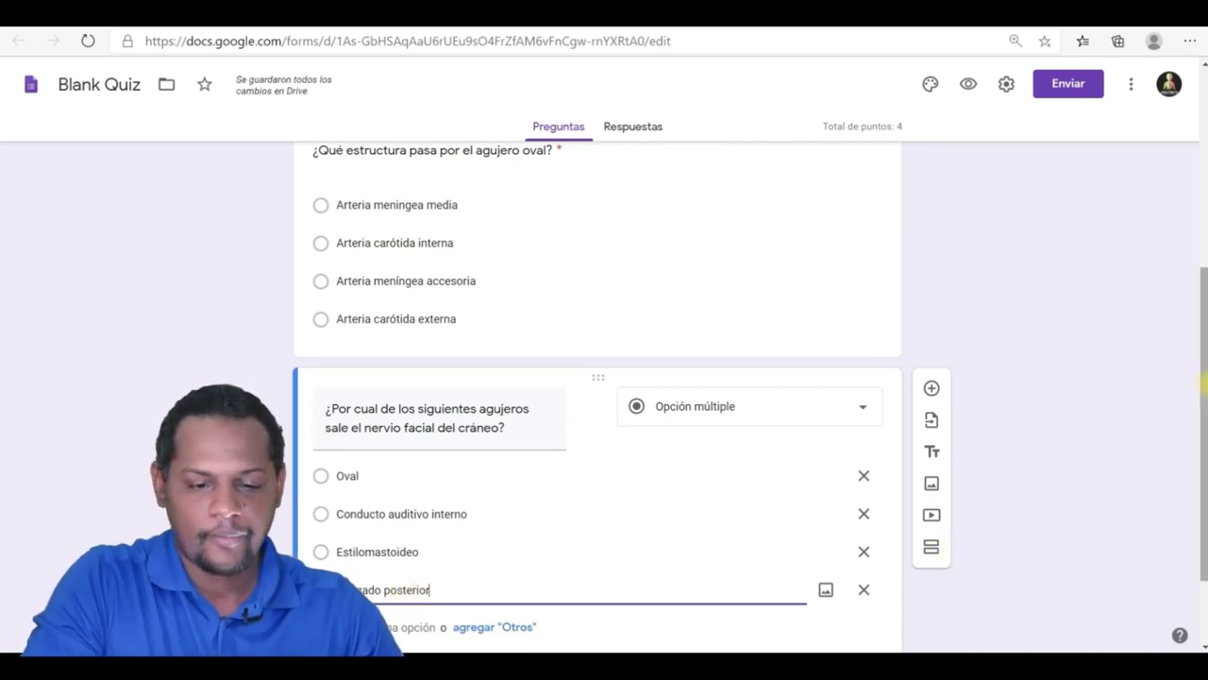
- Make the facial nerve question required and mark "Estilomastoideo" as its correct answer, worth 2 points
{"action": "left_click_drag", "start_coordinate": [1203, 382], "coordinate": [1204, 439]}
{"action": "left_click", "coordinate": [836, 576]}
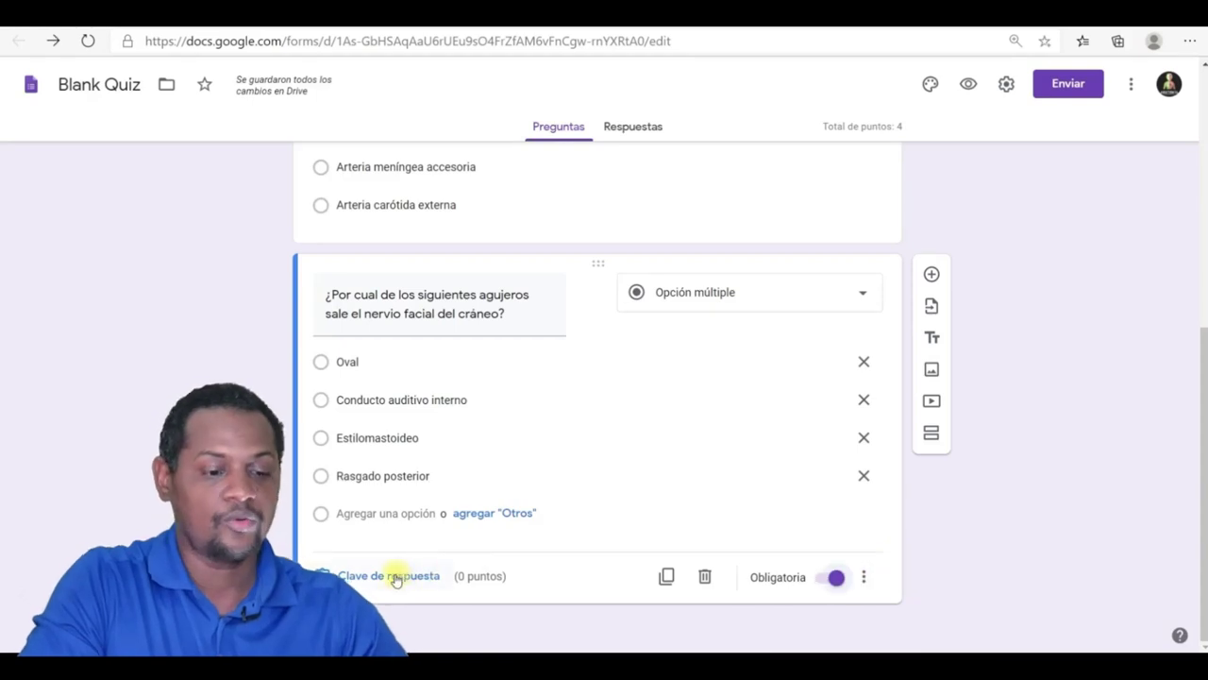
{"action": "left_click", "coordinate": [396, 578]}
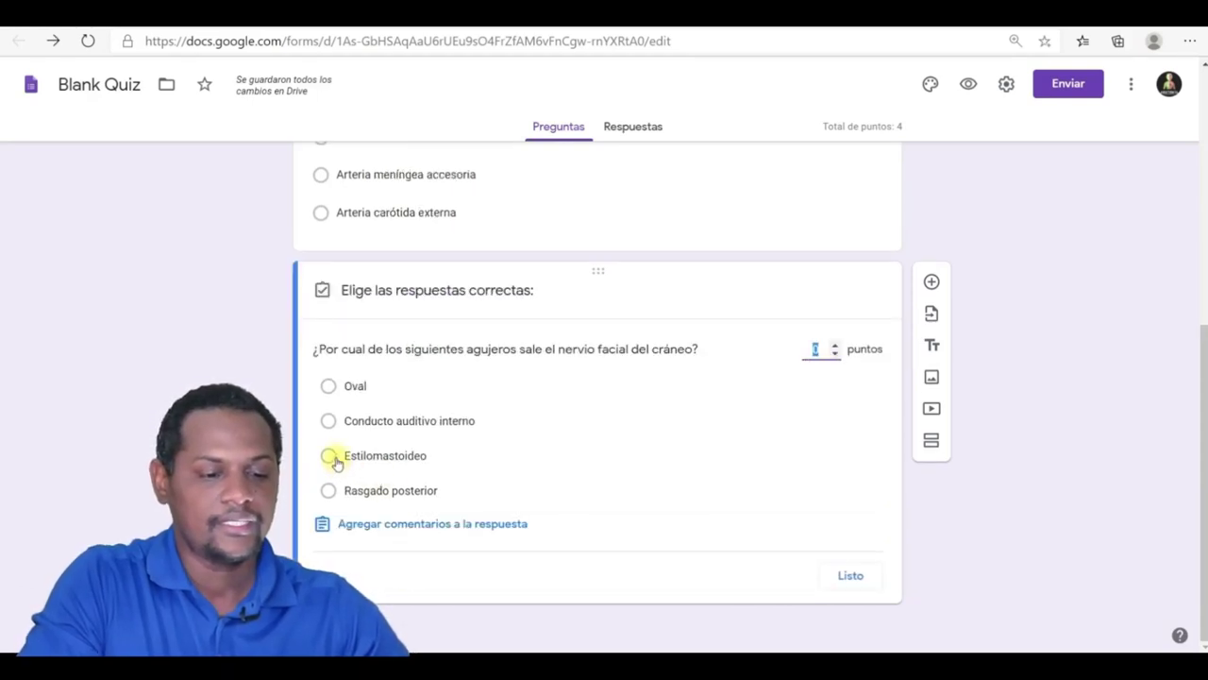
{"action": "left_click", "coordinate": [334, 461]}
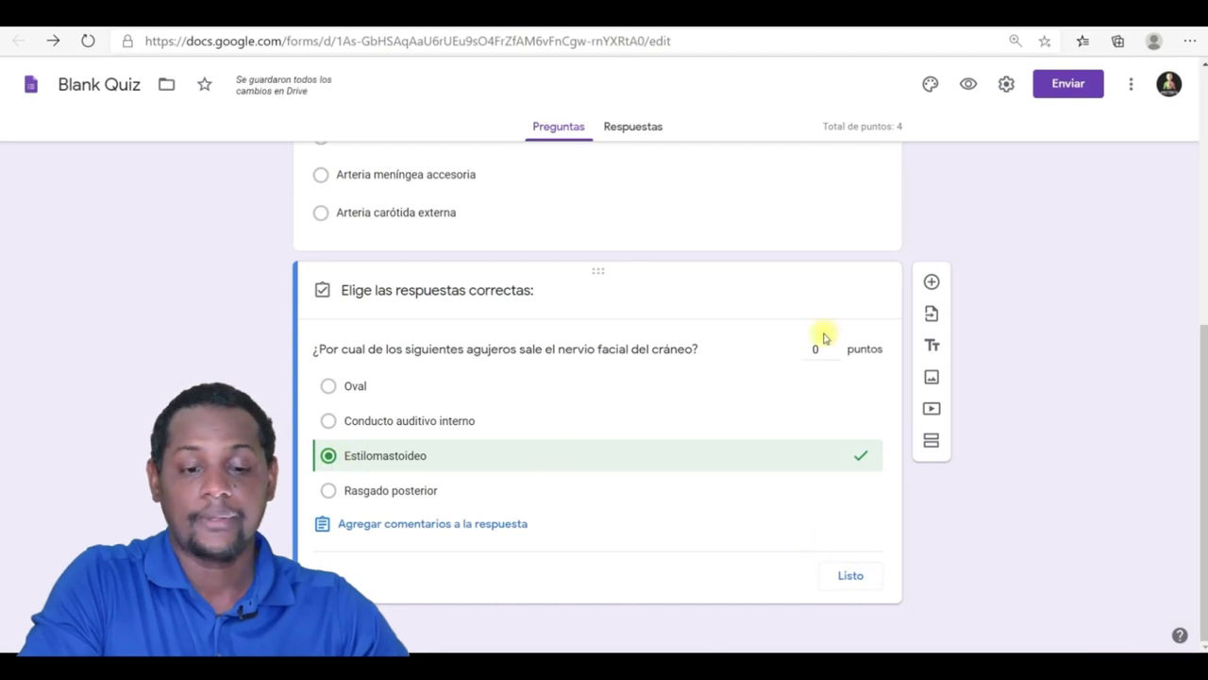
{"action": "double_click", "coordinate": [835, 344]}
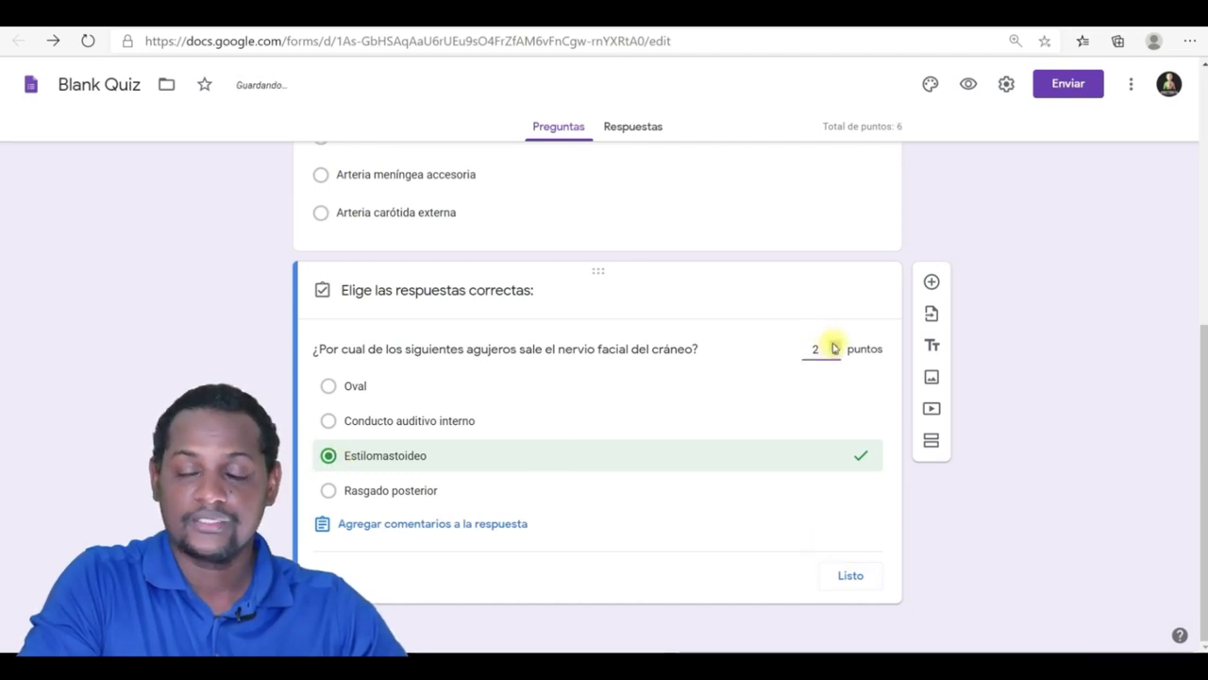
{"action": "left_click", "coordinate": [850, 574]}
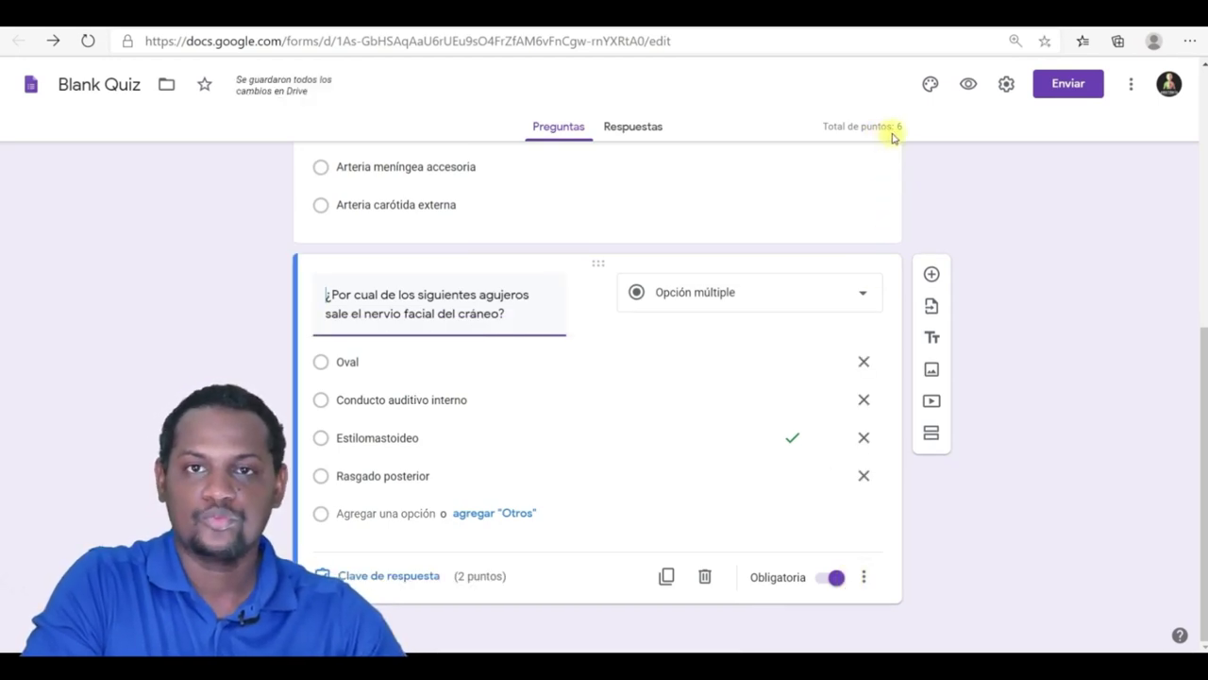
- Preview the exam and submit a test response with "8 huesos", "Arteria meníngea accesoria" and "Estilomastoideo"
{"action": "scroll", "coordinate": [892, 139], "scroll_direction": "up", "scroll_amount": 8}
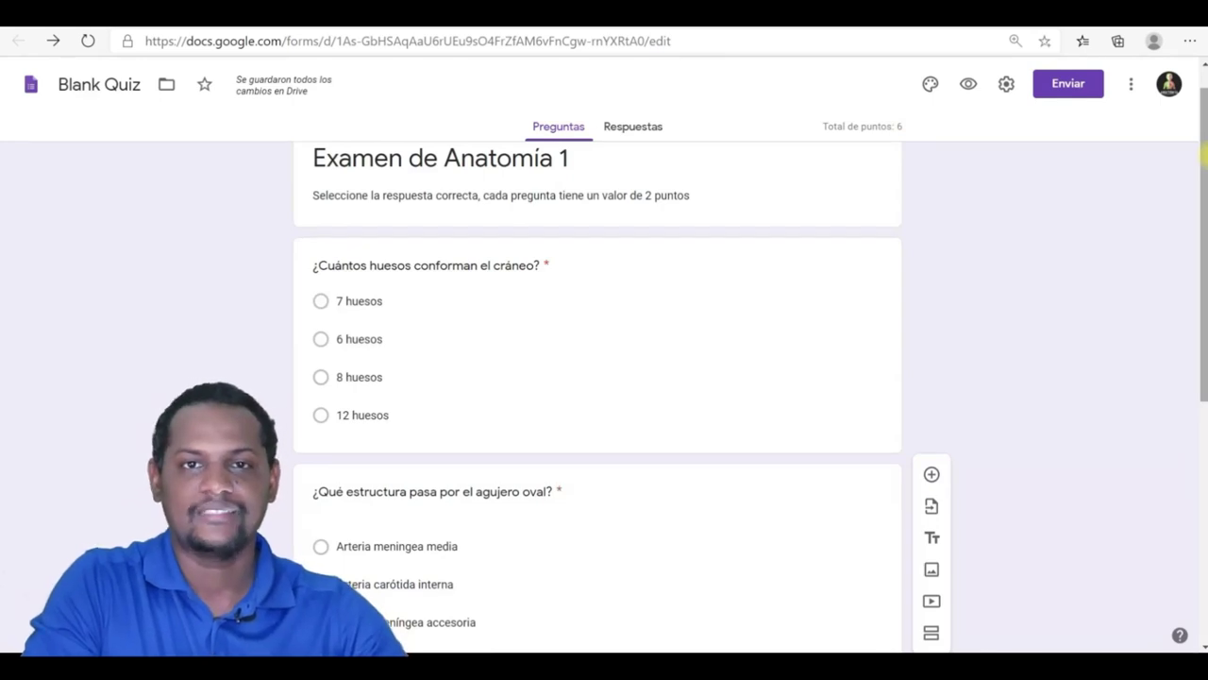
{"action": "left_click", "coordinate": [969, 87]}
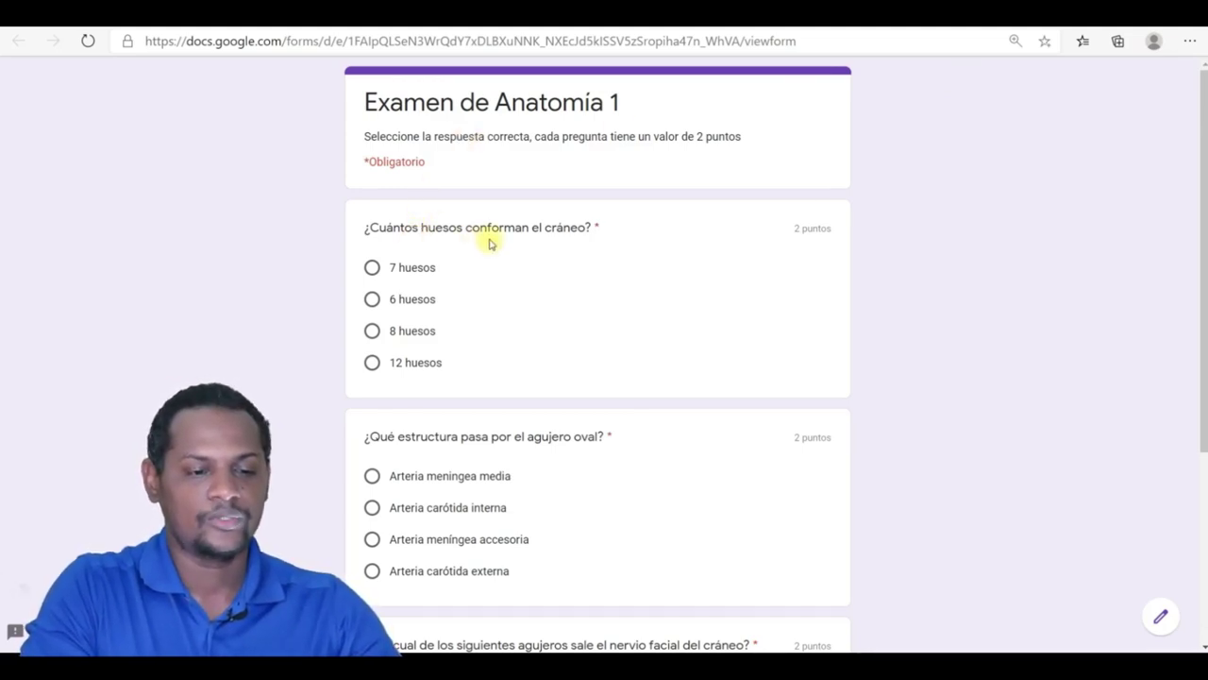
{"action": "left_click", "coordinate": [374, 332]}
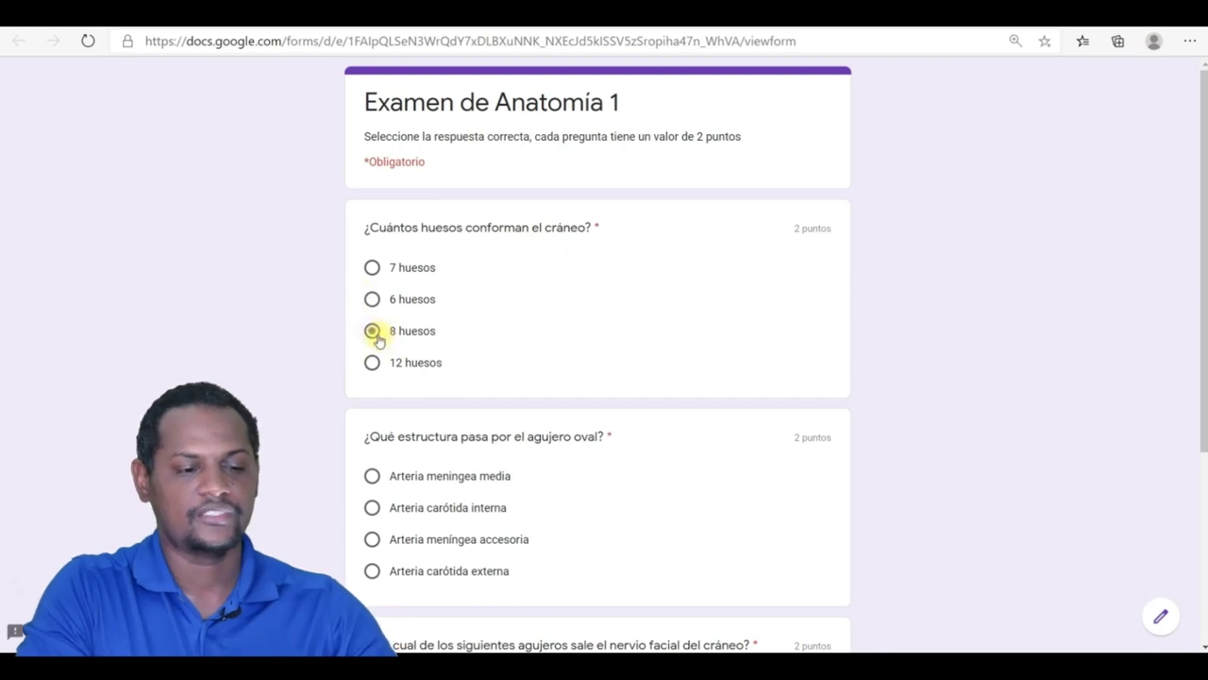
{"action": "scroll", "coordinate": [825, 381], "scroll_direction": "down", "scroll_amount": 3}
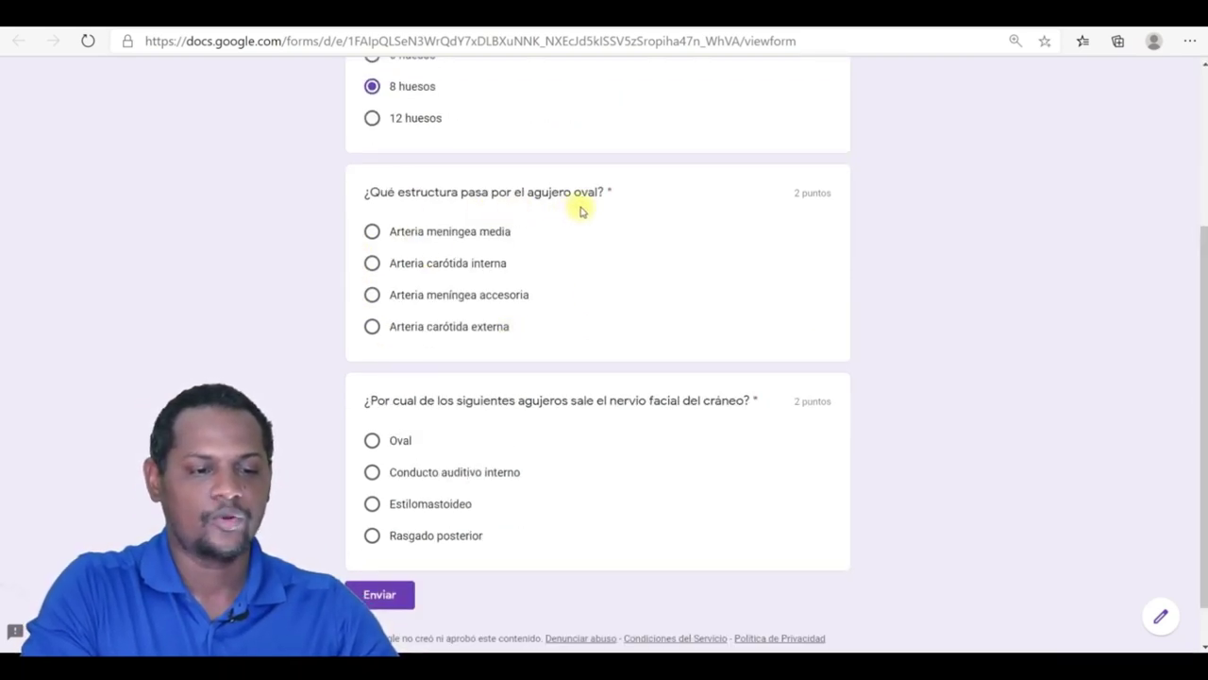
{"action": "left_click", "coordinate": [372, 296]}
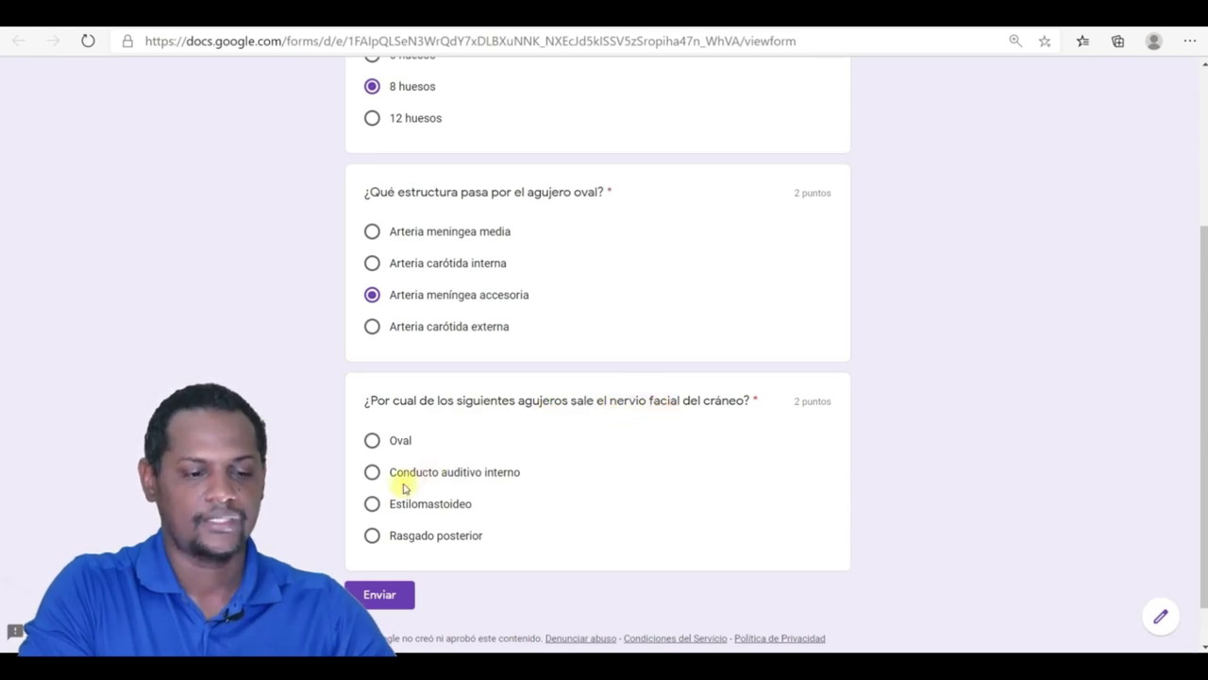
{"action": "left_click", "coordinate": [373, 504]}
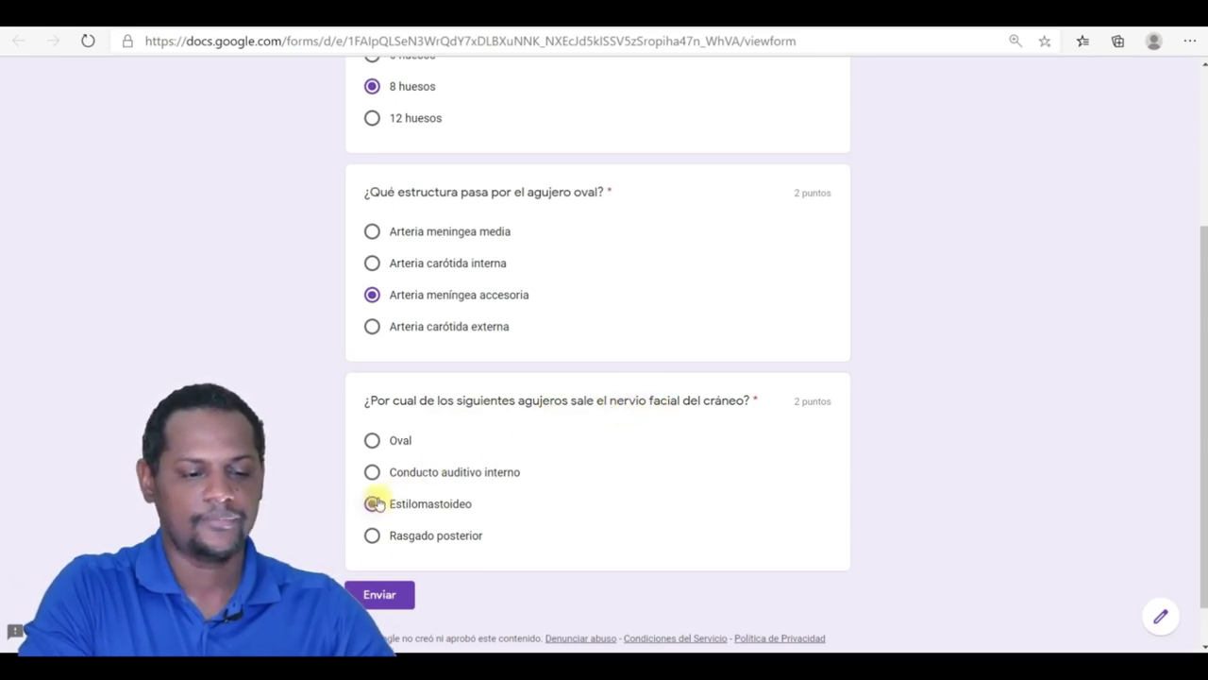
{"action": "left_click", "coordinate": [382, 593]}
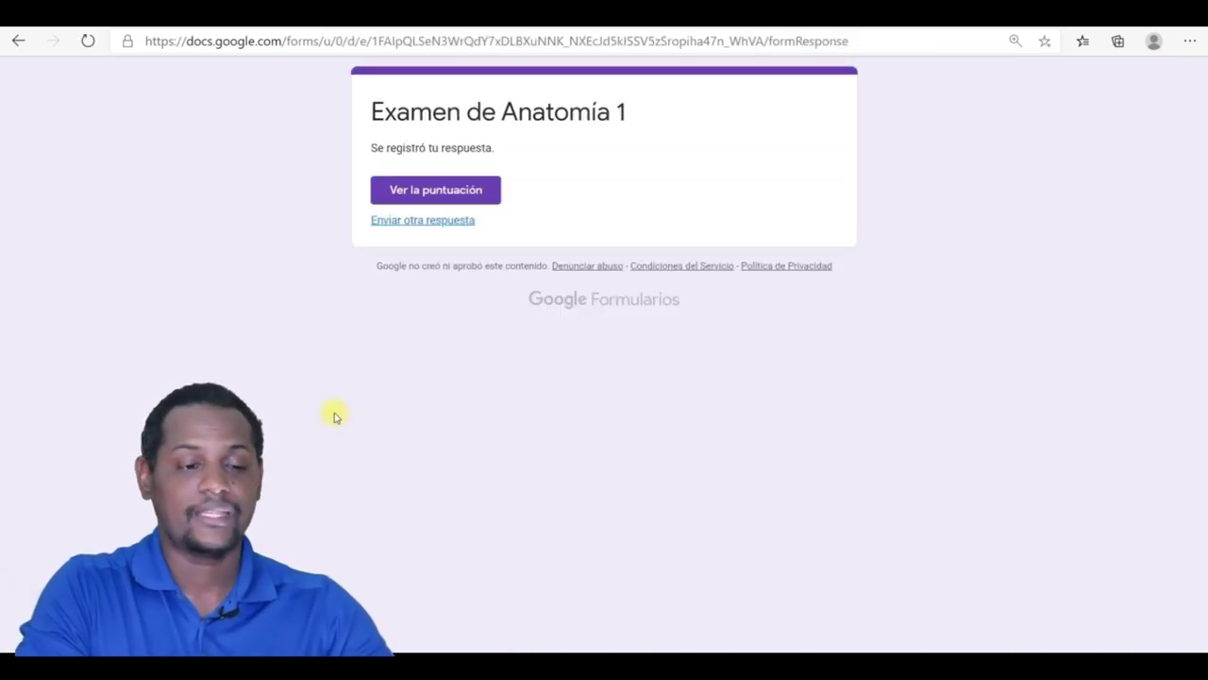
- Review the score and the per-question grading of the submitted test response
{"action": "left_click", "coordinate": [454, 194]}
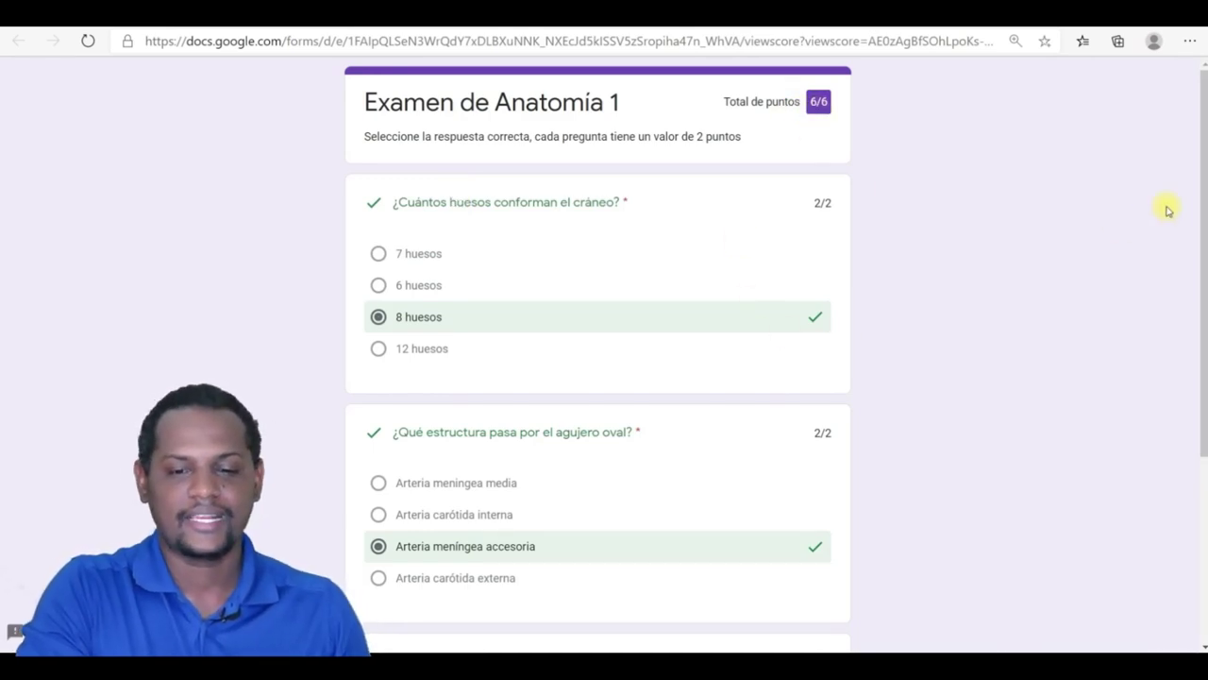
{"action": "left_click_drag", "start_coordinate": [1204, 179], "coordinate": [1204, 265]}
{"action": "left_click_drag", "start_coordinate": [1206, 354], "coordinate": [1205, 141]}
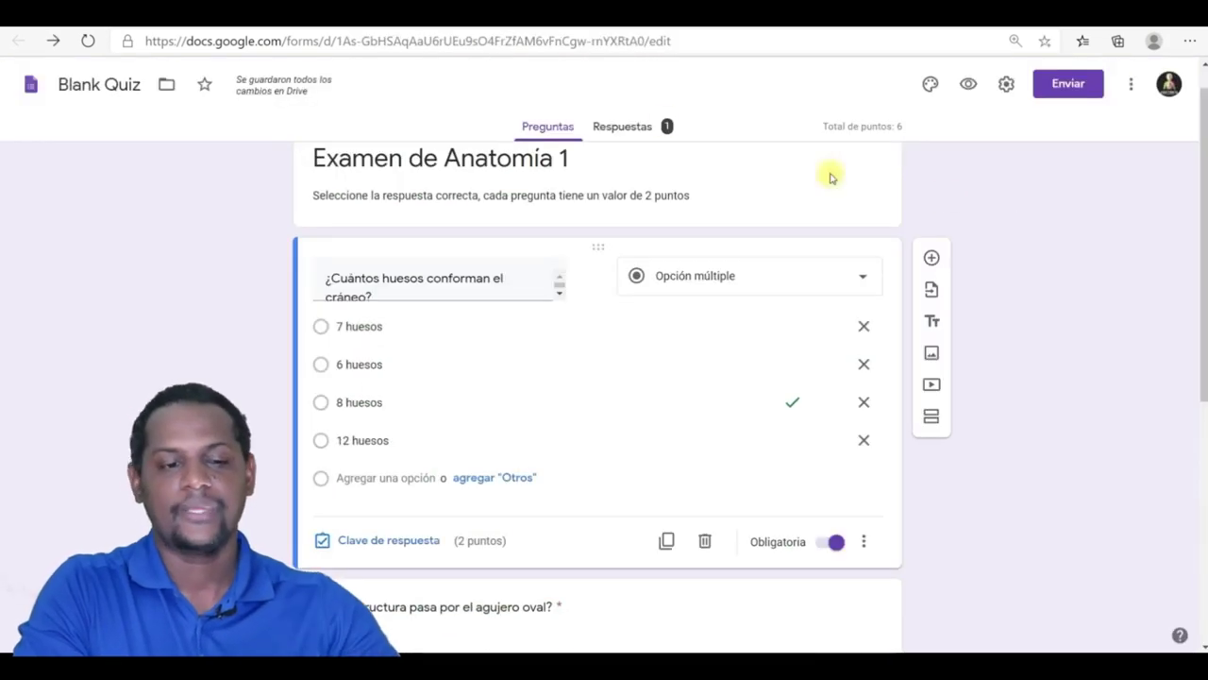
- Examine the response statistics summary of the quiz in the form editor, and return to its questions
{"action": "left_click", "coordinate": [642, 134]}
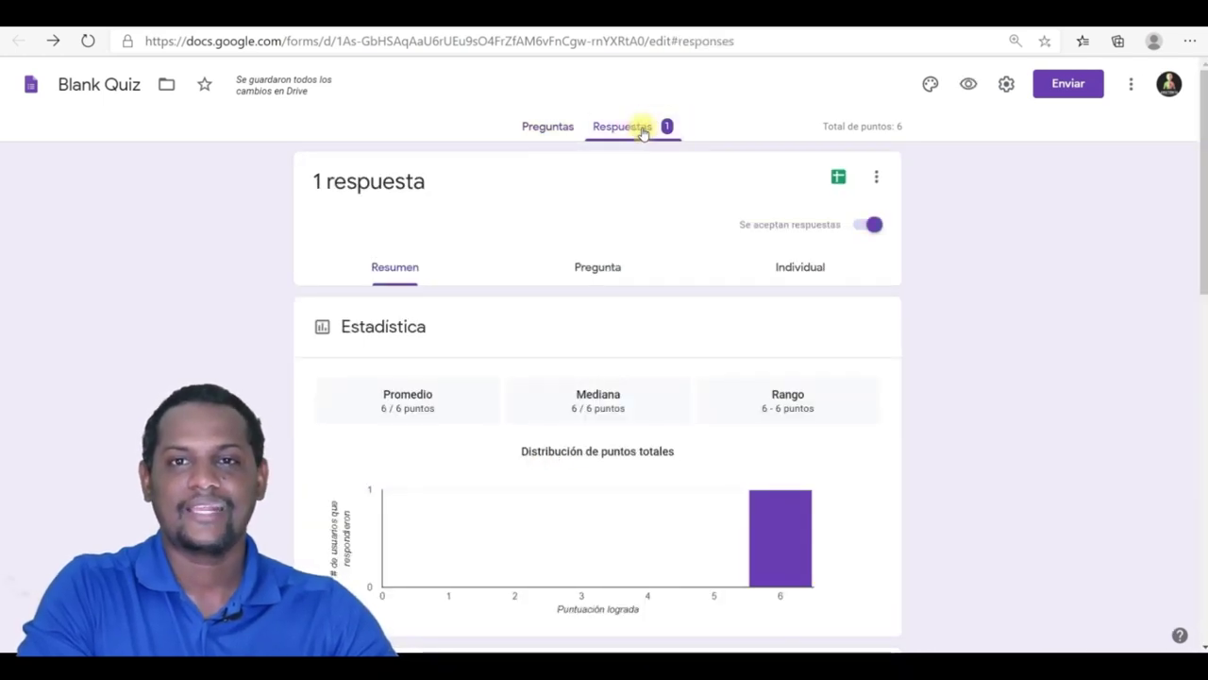
{"action": "left_click_drag", "start_coordinate": [1202, 188], "coordinate": [1206, 265]}
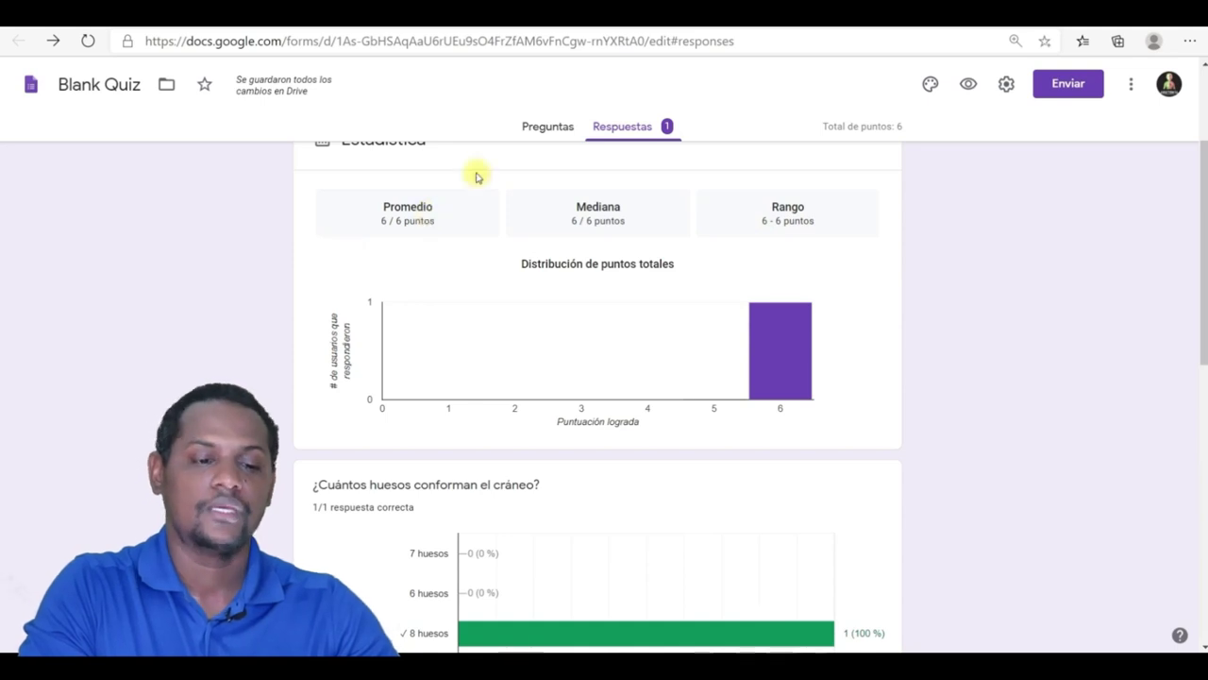
{"action": "left_click", "coordinate": [552, 123]}
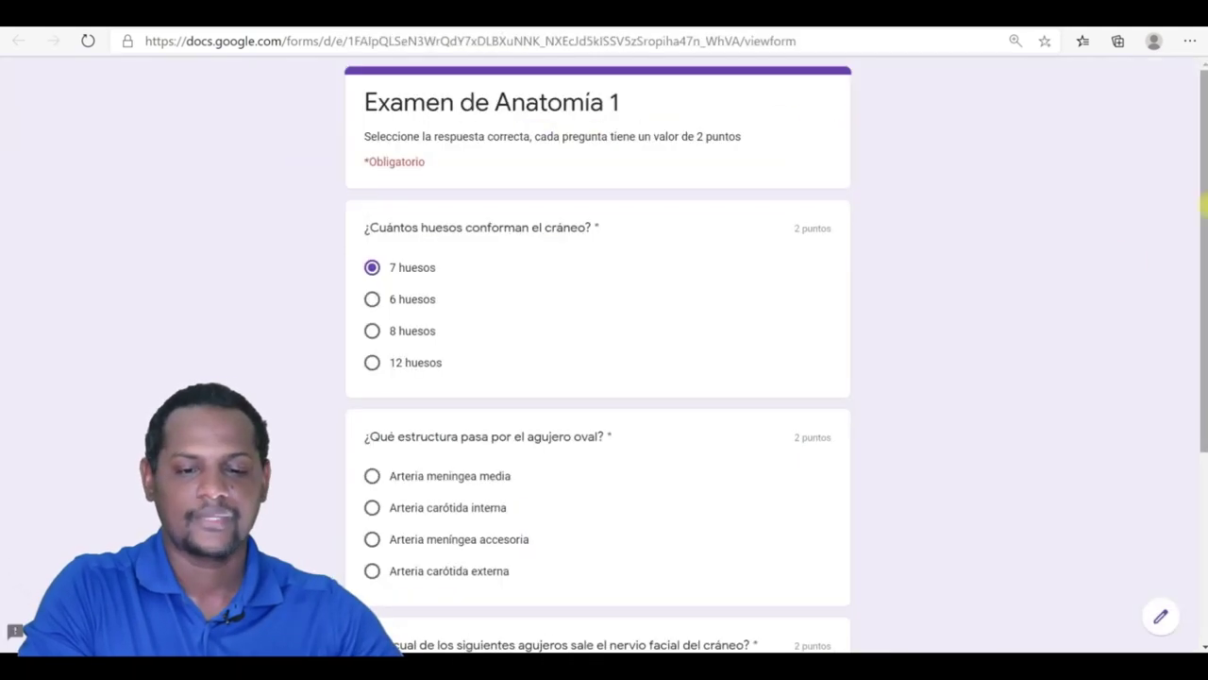
- Submit a second test response from the exam preview with "7 huesos", "Arteria carótida externa" and "Oval"
{"action": "scroll", "coordinate": [1204, 203], "scroll_direction": "down", "scroll_amount": 3}
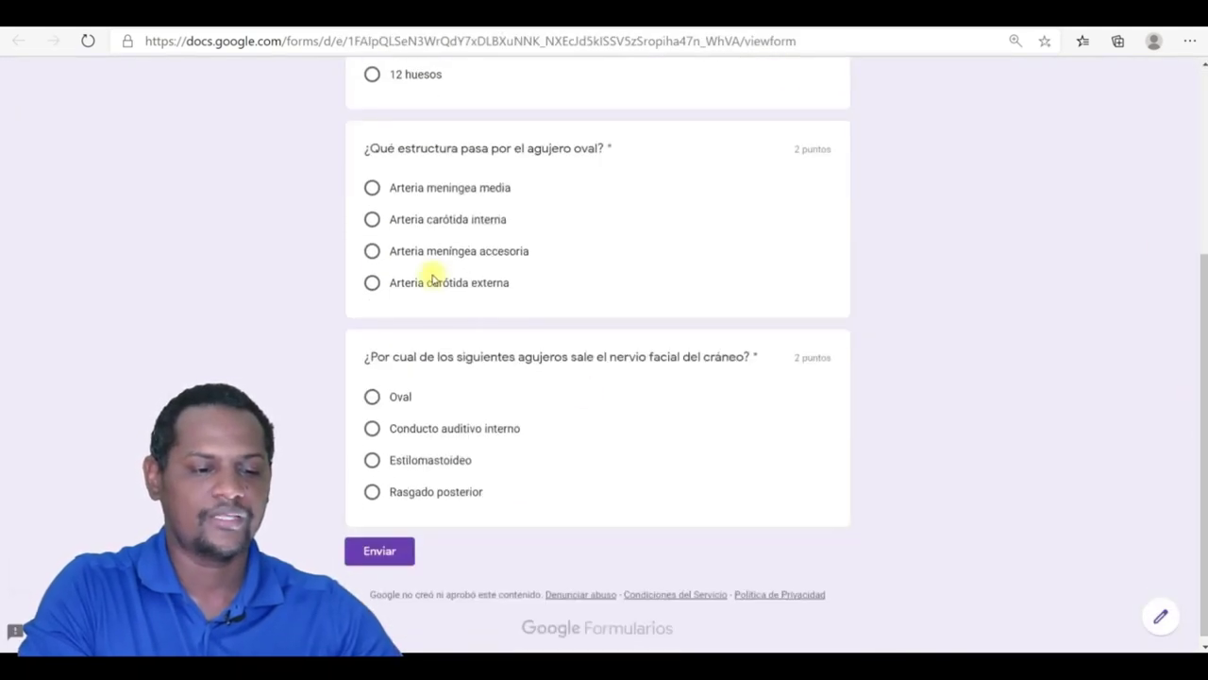
{"action": "left_click", "coordinate": [377, 285]}
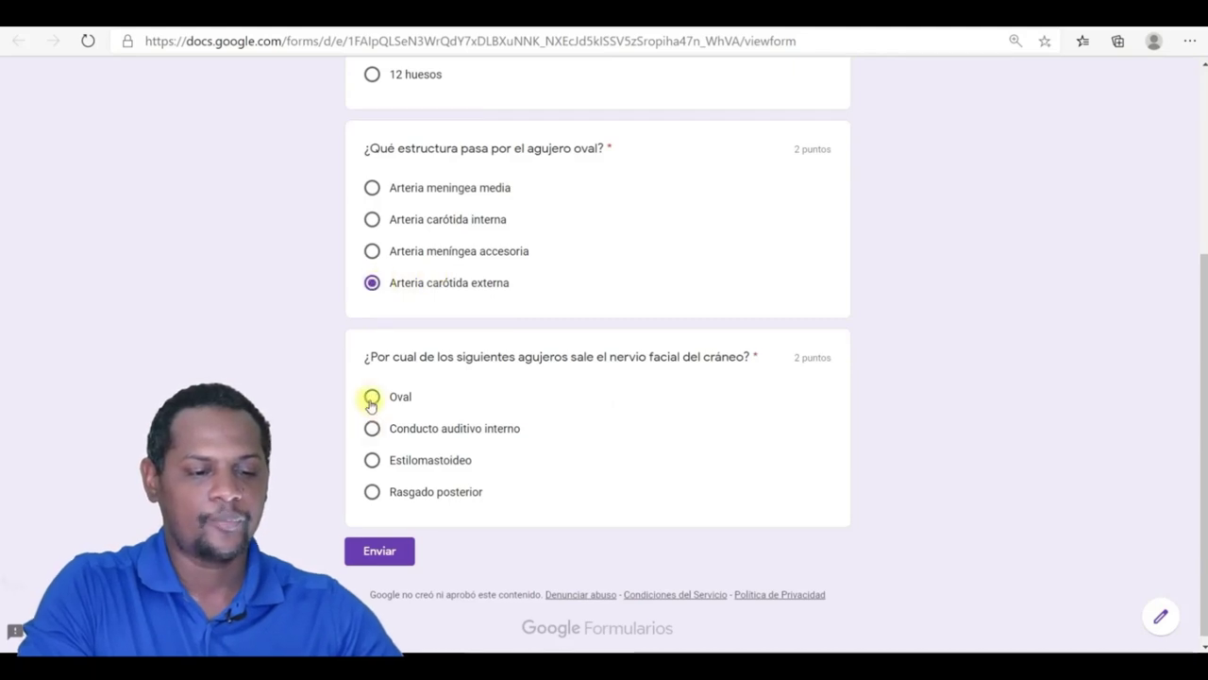
{"action": "left_click", "coordinate": [389, 550]}
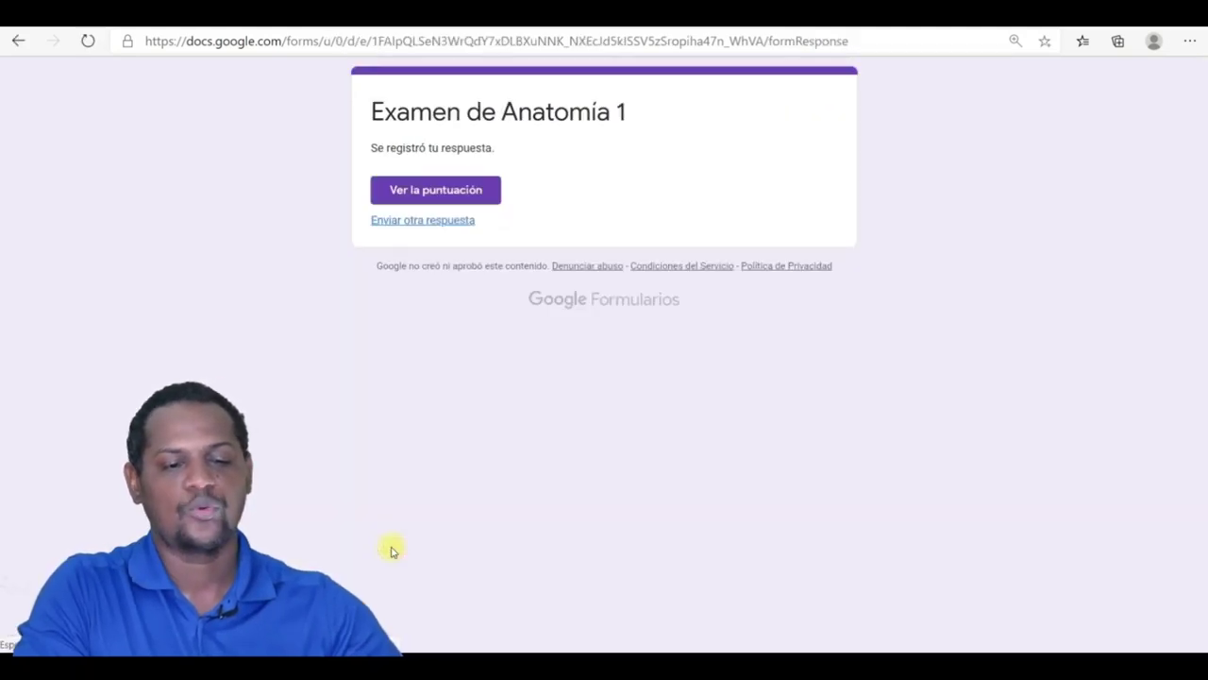
- Review the second test response's score and the correct answers given for each question, and return to the form editor
{"action": "left_click", "coordinate": [492, 190]}
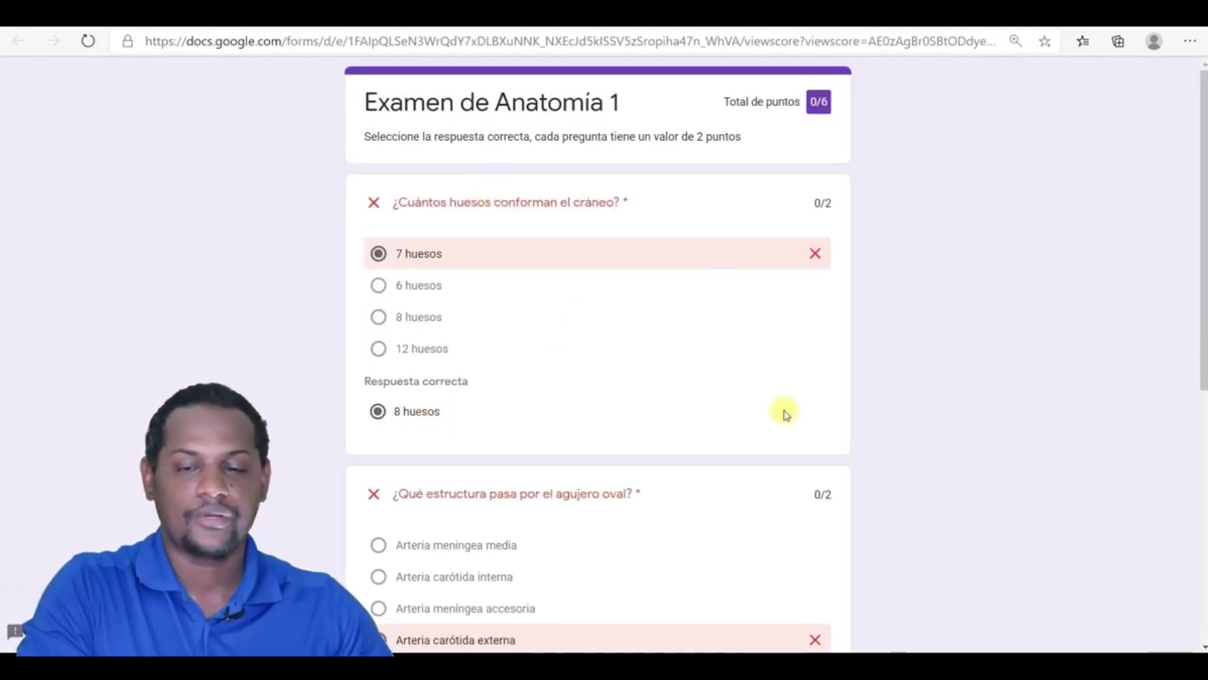
{"action": "scroll", "coordinate": [656, 466], "scroll_direction": "down", "scroll_amount": 3}
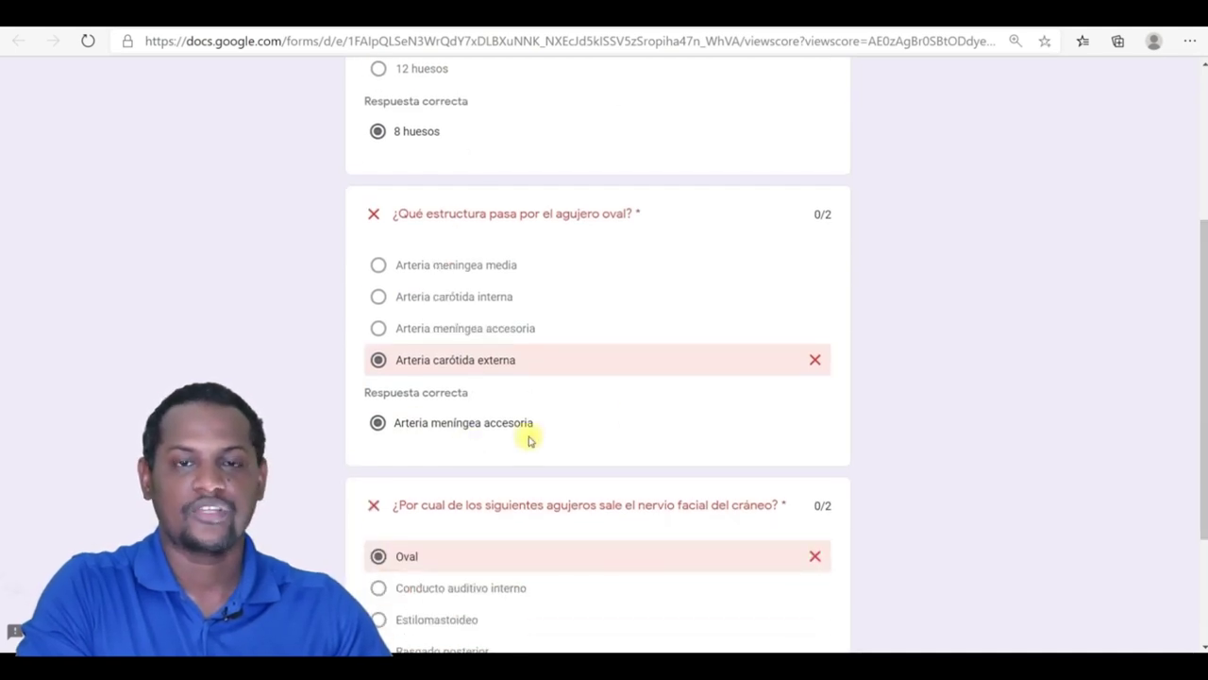
{"action": "scroll", "coordinate": [1205, 396], "scroll_direction": "down", "scroll_amount": 2}
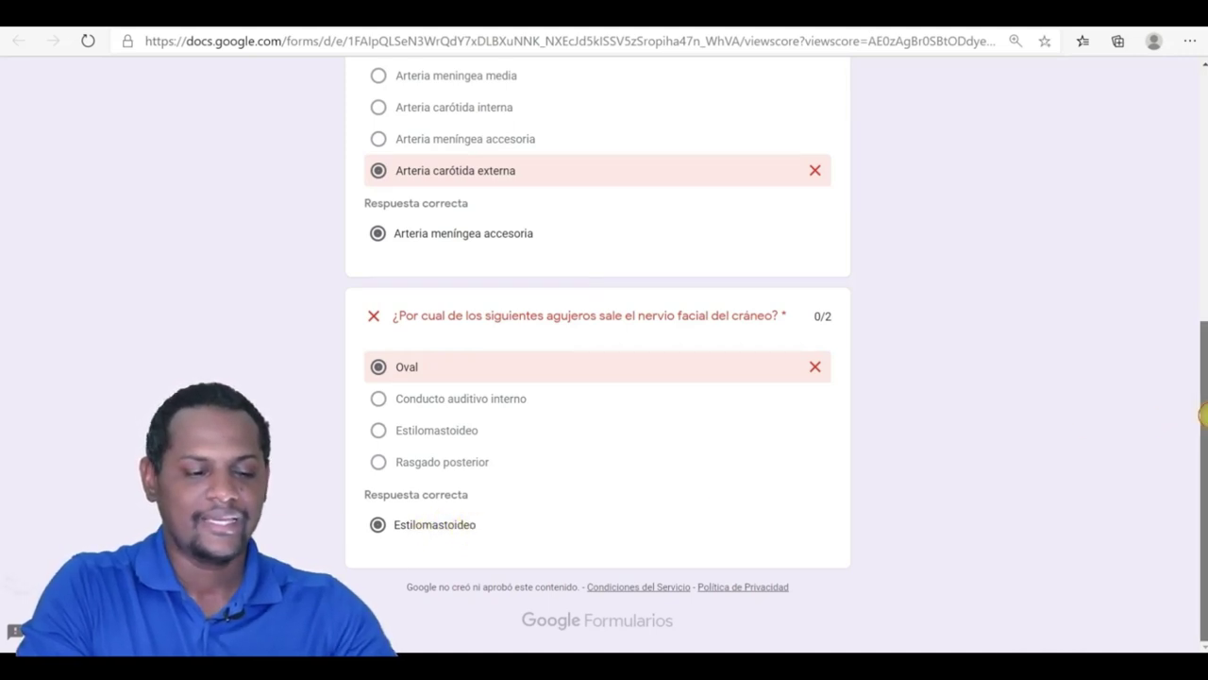
{"action": "left_click_drag", "start_coordinate": [1202, 410], "coordinate": [1204, 161]}
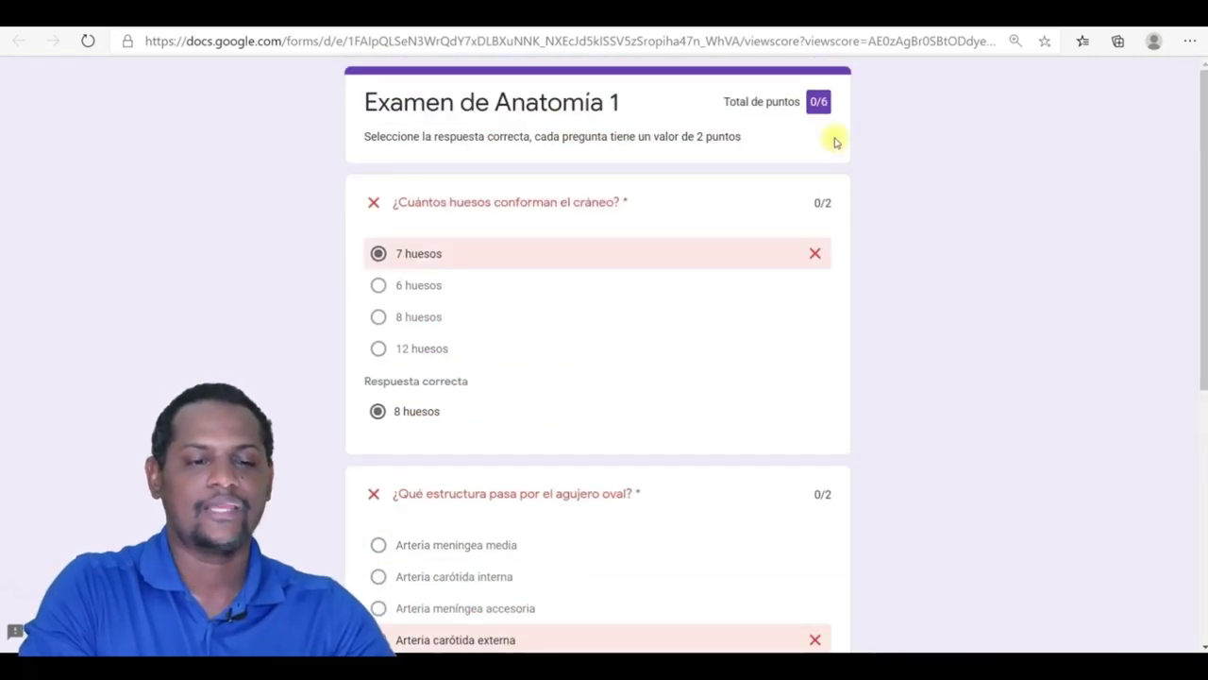
{"action": "key", "text": "ctrl+w"}
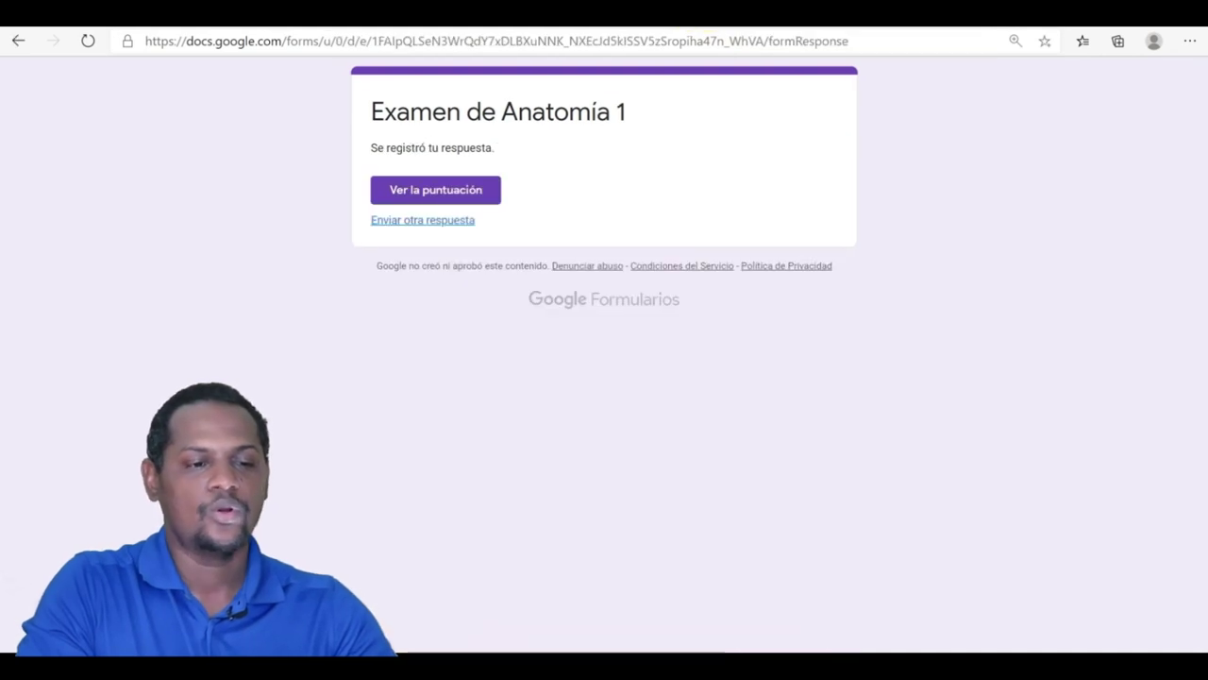
{"action": "key", "text": "ctrl+w"}
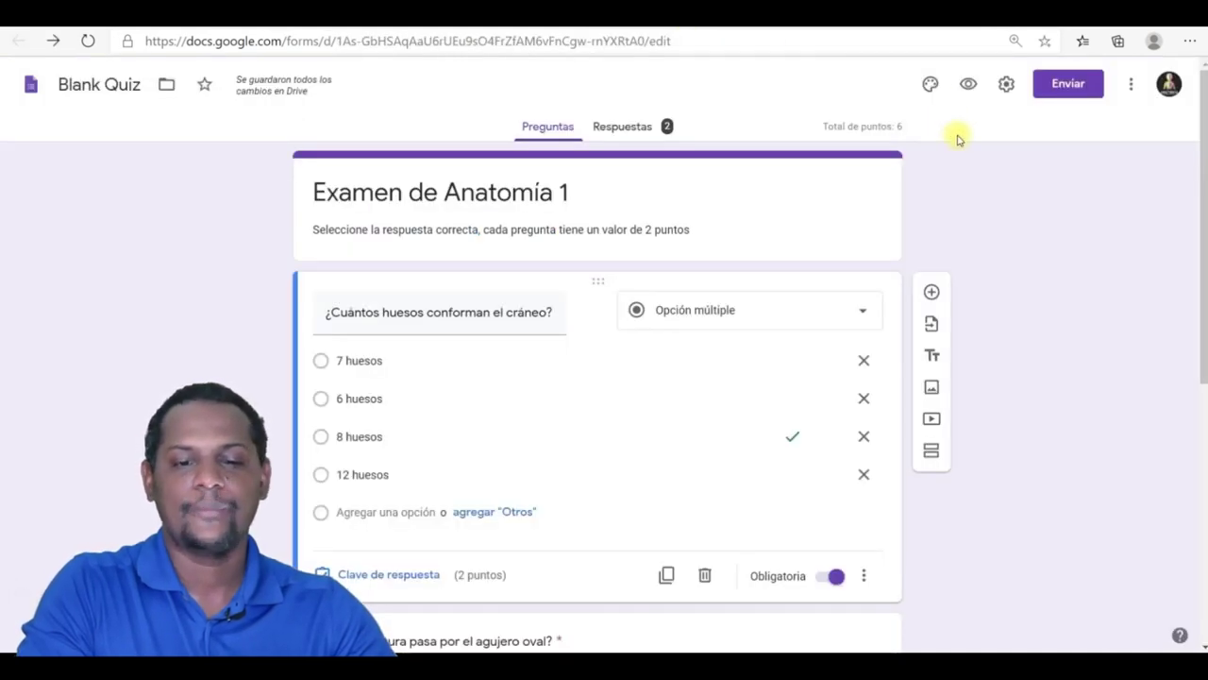
- Copy the exam form's shortened sharing link from the send options
{"action": "left_click", "coordinate": [1053, 95]}
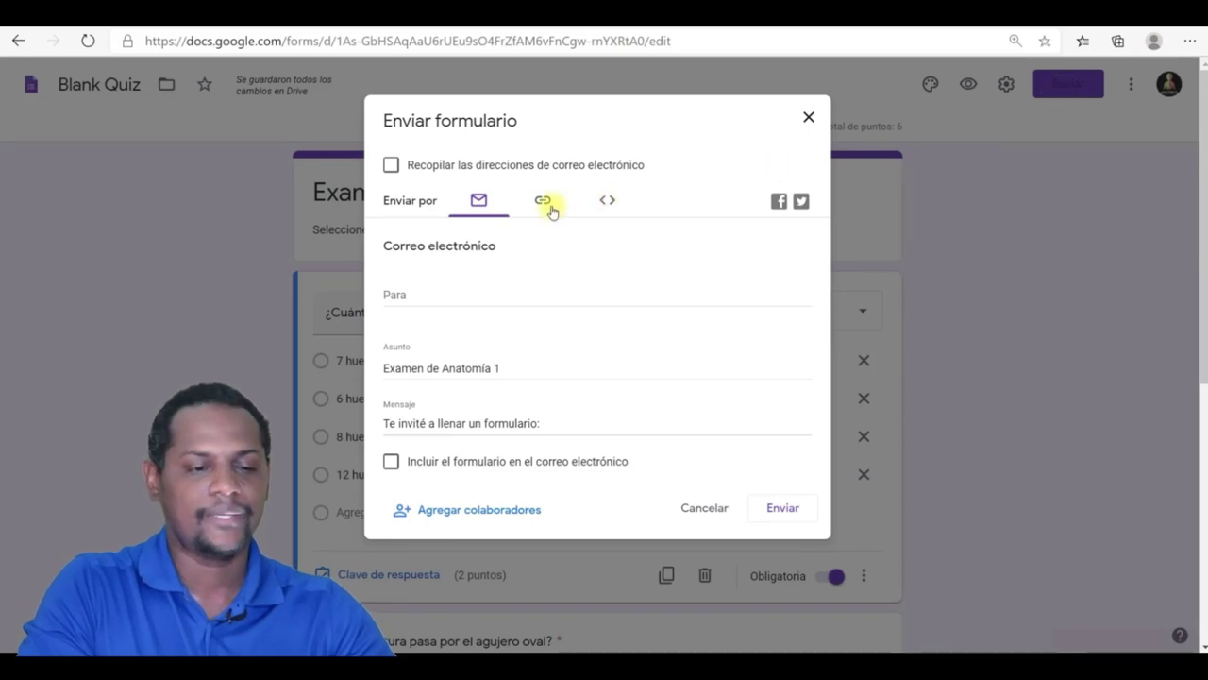
{"action": "left_click", "coordinate": [809, 117]}
{"action": "left_click", "coordinate": [1075, 87]}
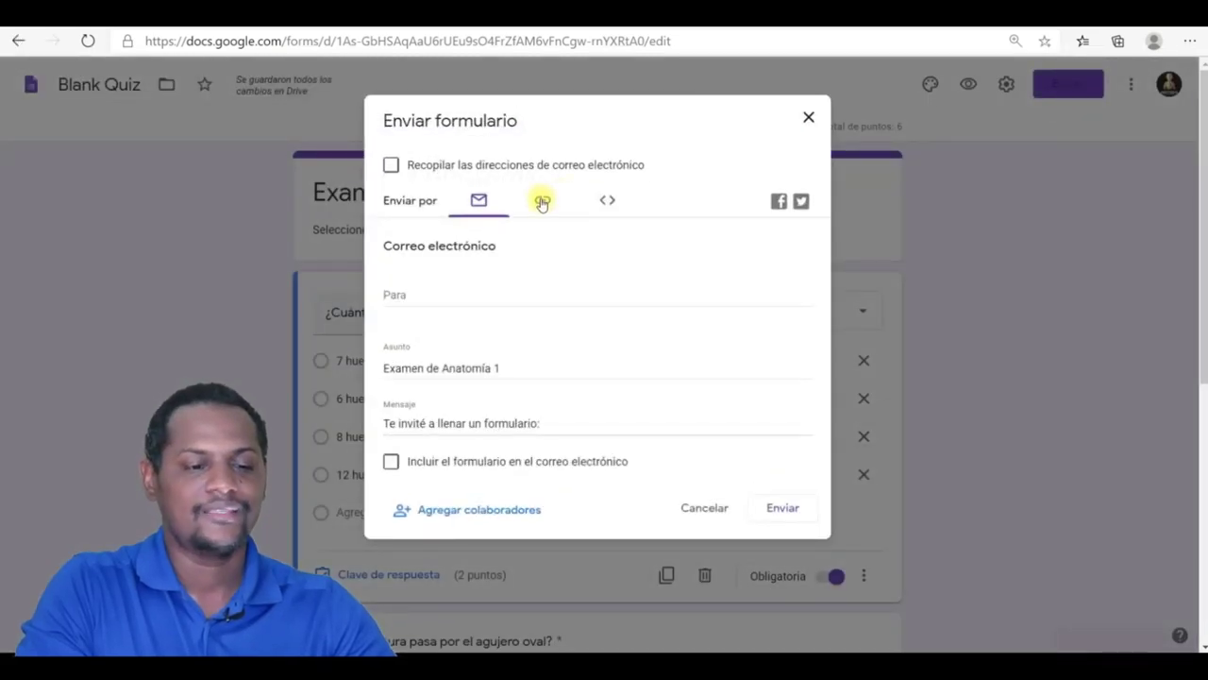
{"action": "left_click", "coordinate": [543, 201]}
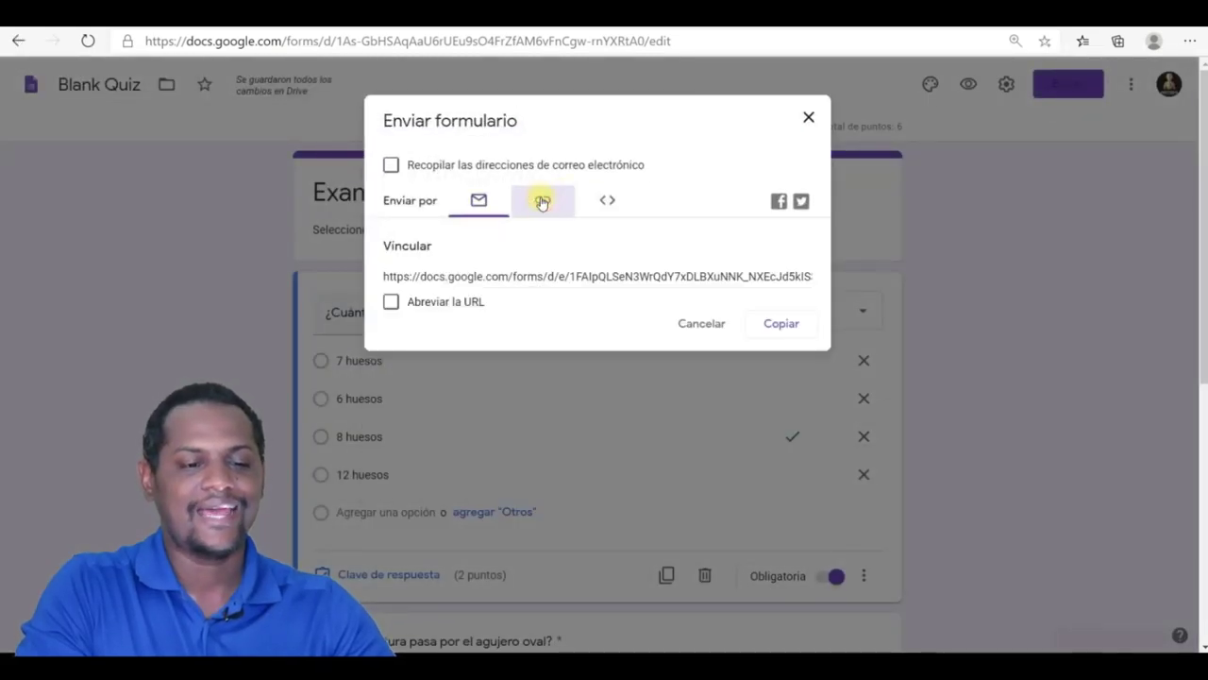
{"action": "left_click", "coordinate": [390, 302]}
{"action": "key", "text": "ctrl+c"}
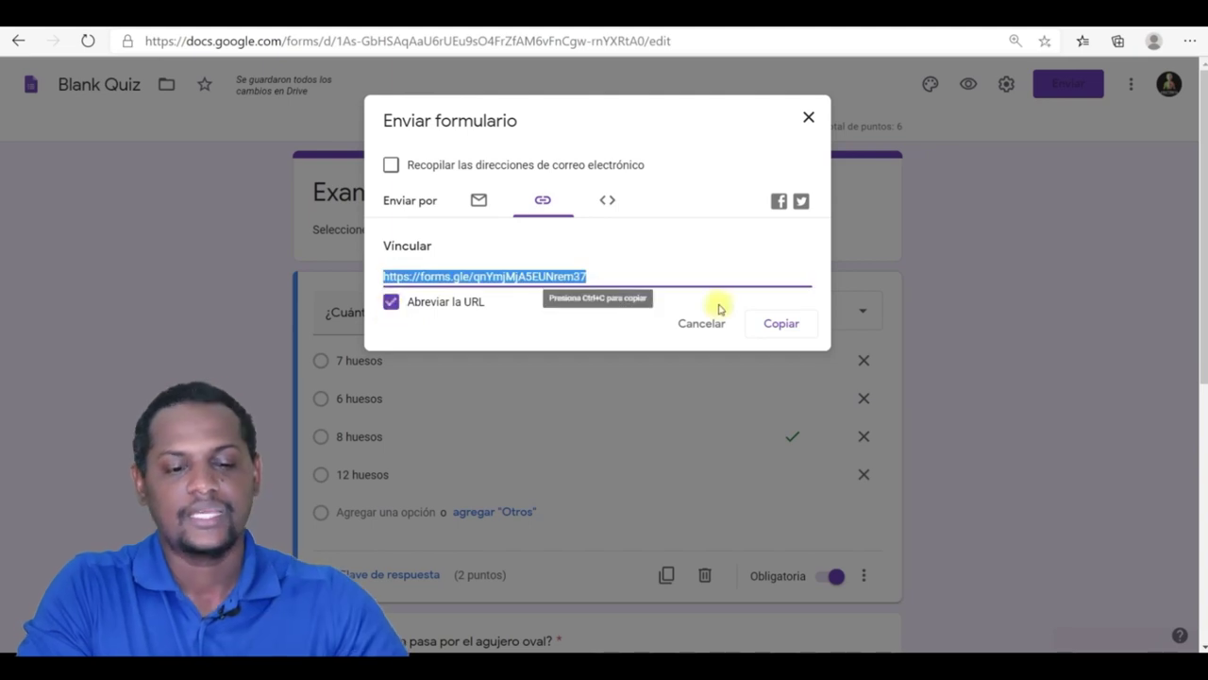
{"action": "left_click", "coordinate": [787, 326]}
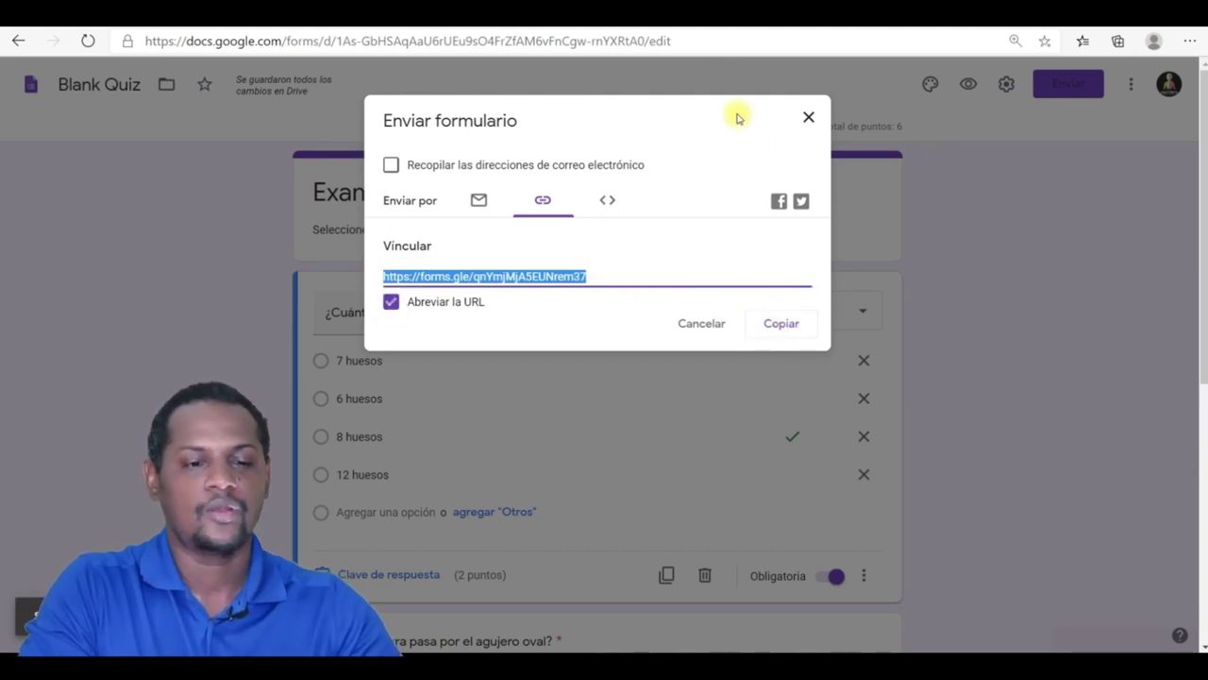
- Open the copied exam link in a new browser tab and look over the exam's questions
{"action": "left_click", "coordinate": [713, 43]}
{"action": "key", "text": "ctrl+t"}
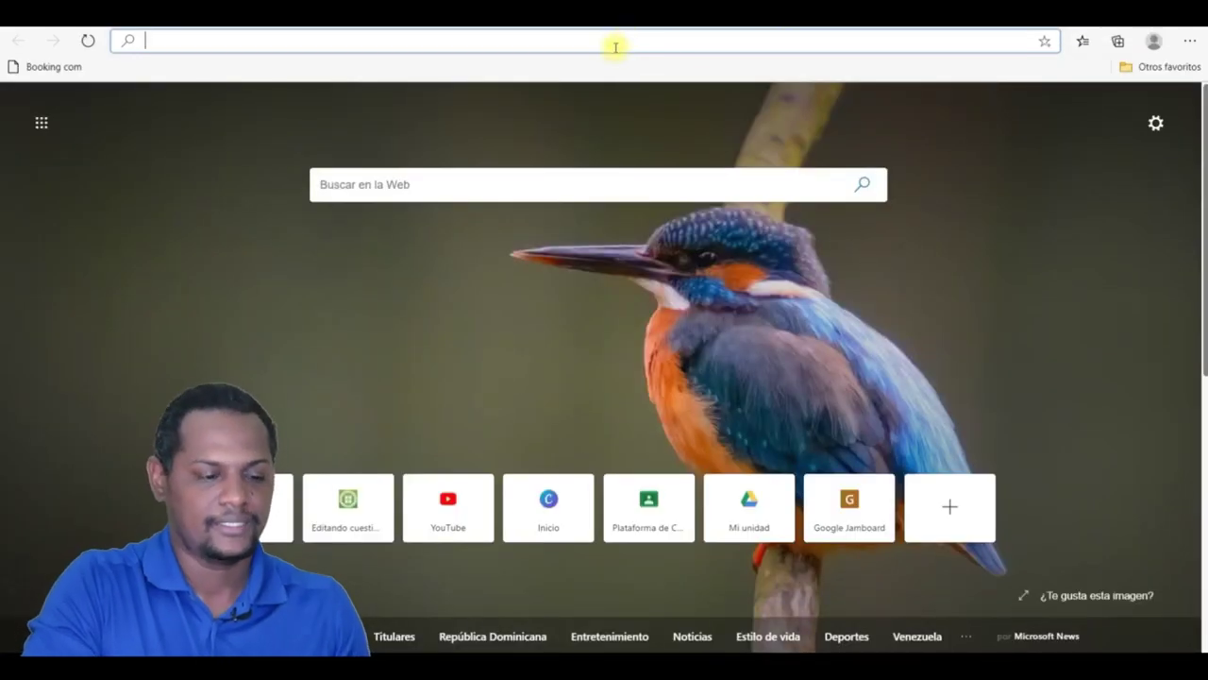
{"action": "key", "text": "ctrl+v"}
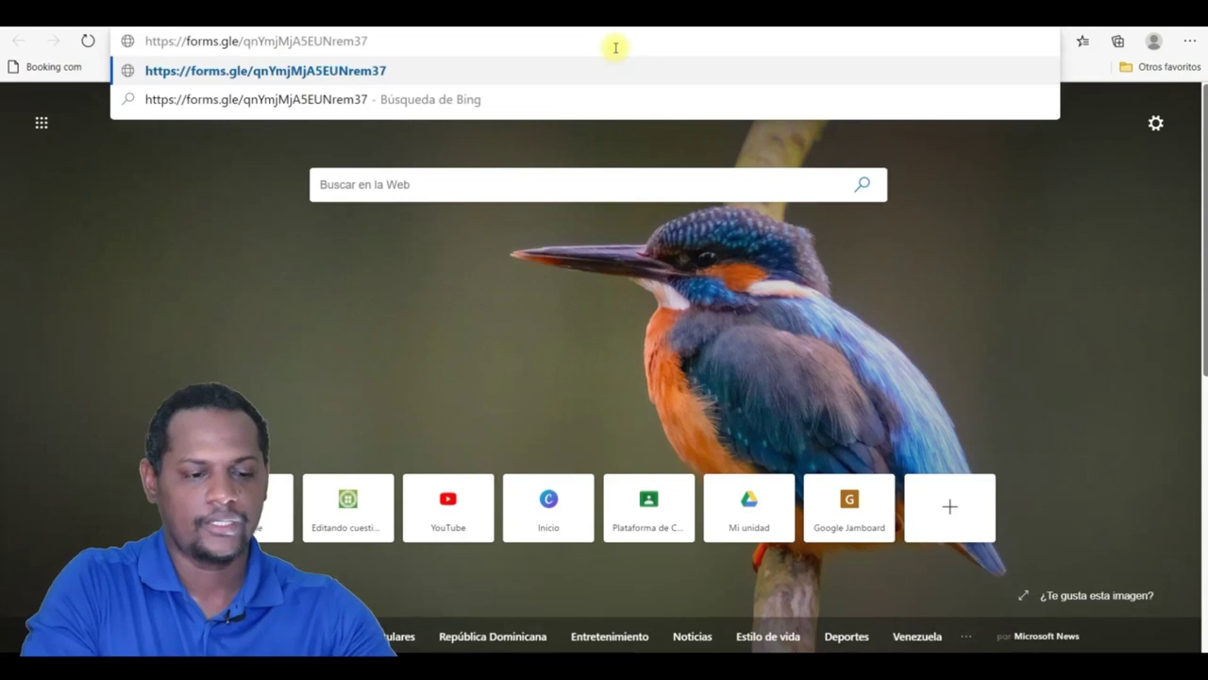
{"action": "key", "text": "Return"}
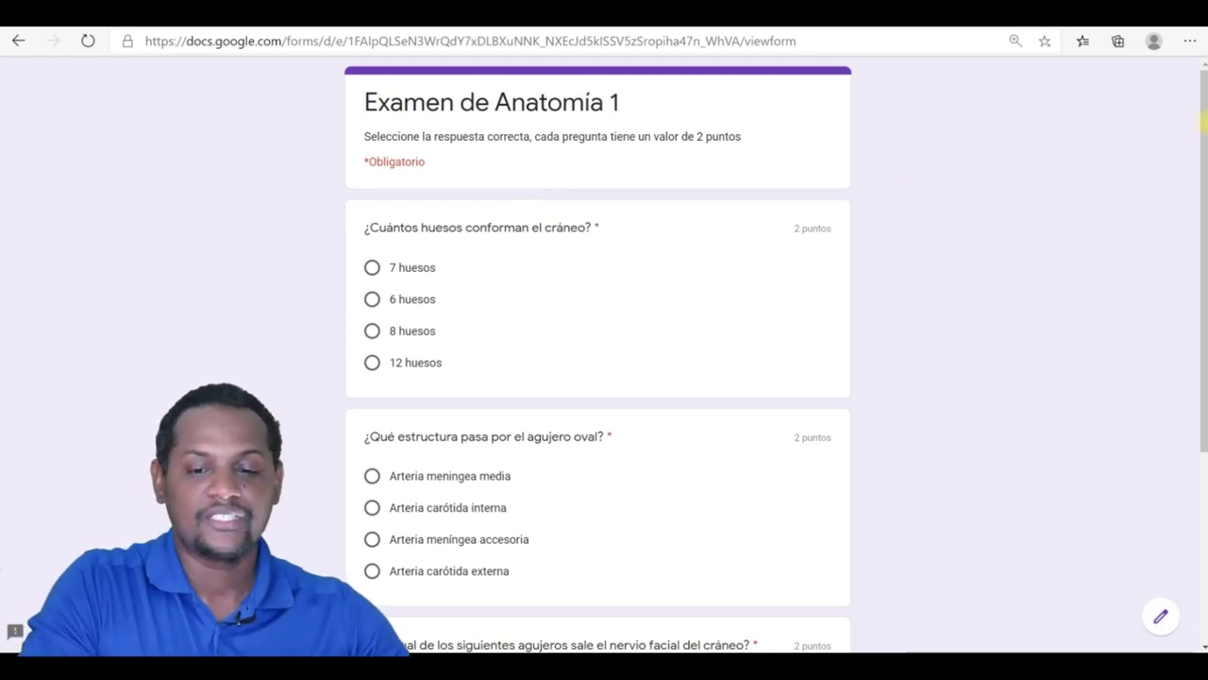
{"action": "scroll", "coordinate": [528, 184], "scroll_direction": "down", "scroll_amount": 3}
{"action": "scroll", "coordinate": [529, 185], "scroll_direction": "up", "scroll_amount": 2}
{"action": "scroll", "coordinate": [604, 359], "scroll_direction": "up", "scroll_amount": 1}
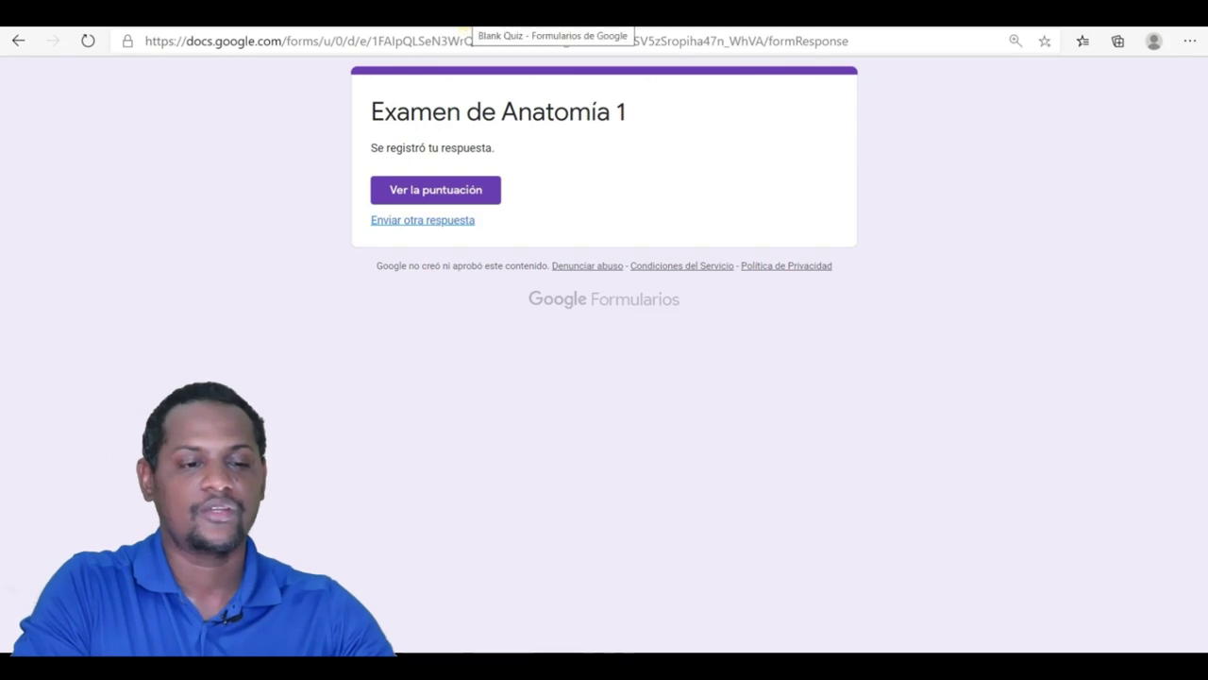
- Return to the form editor, dismiss the send options and examine the response statistics summary
{"action": "left_click", "coordinate": [469, 26]}
{"action": "left_click", "coordinate": [808, 117]}
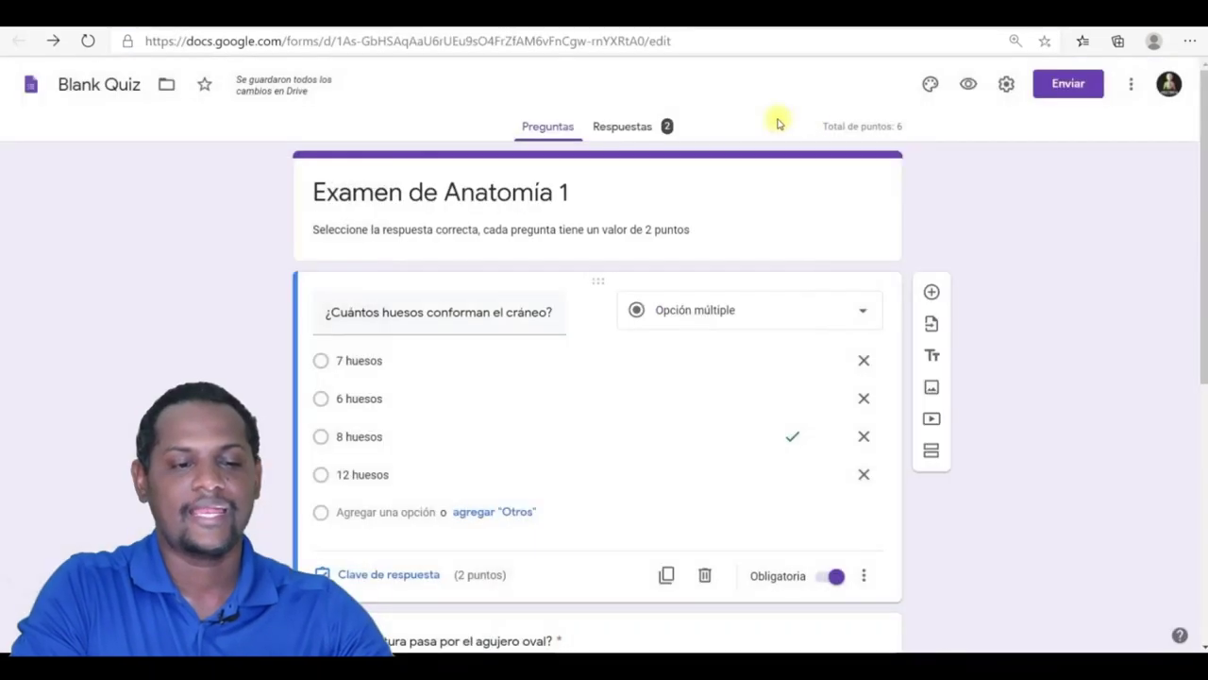
{"action": "left_click", "coordinate": [625, 127]}
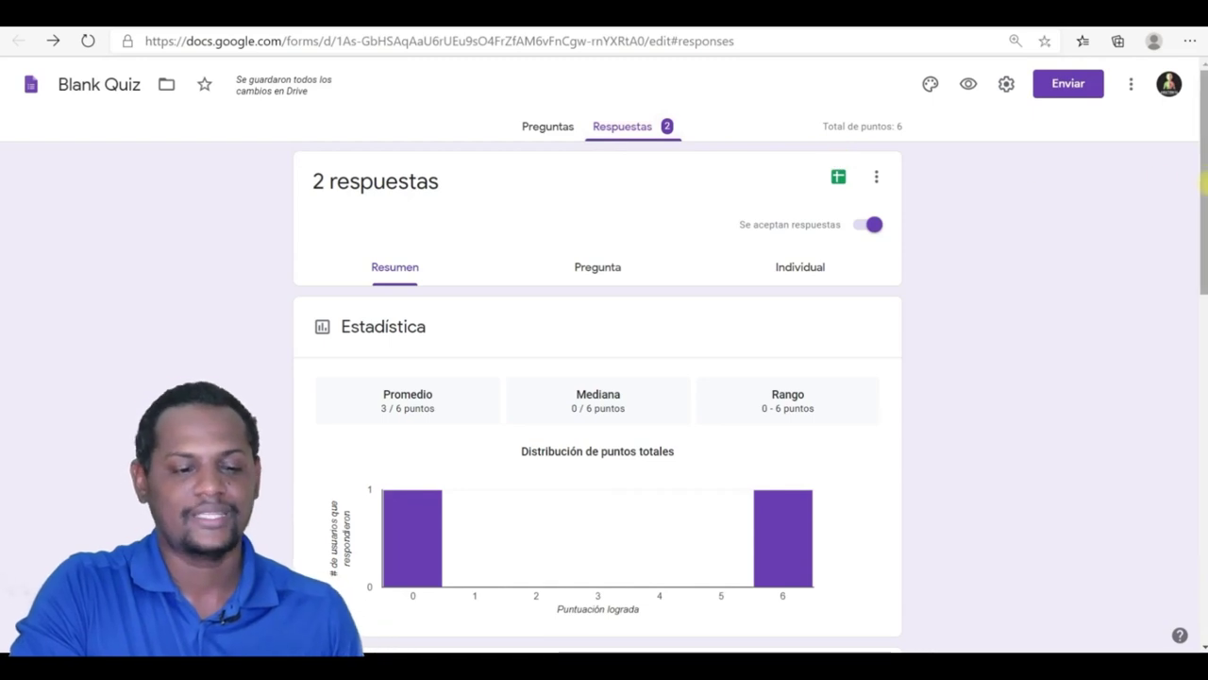
{"action": "left_click_drag", "start_coordinate": [1203, 184], "coordinate": [1205, 142]}
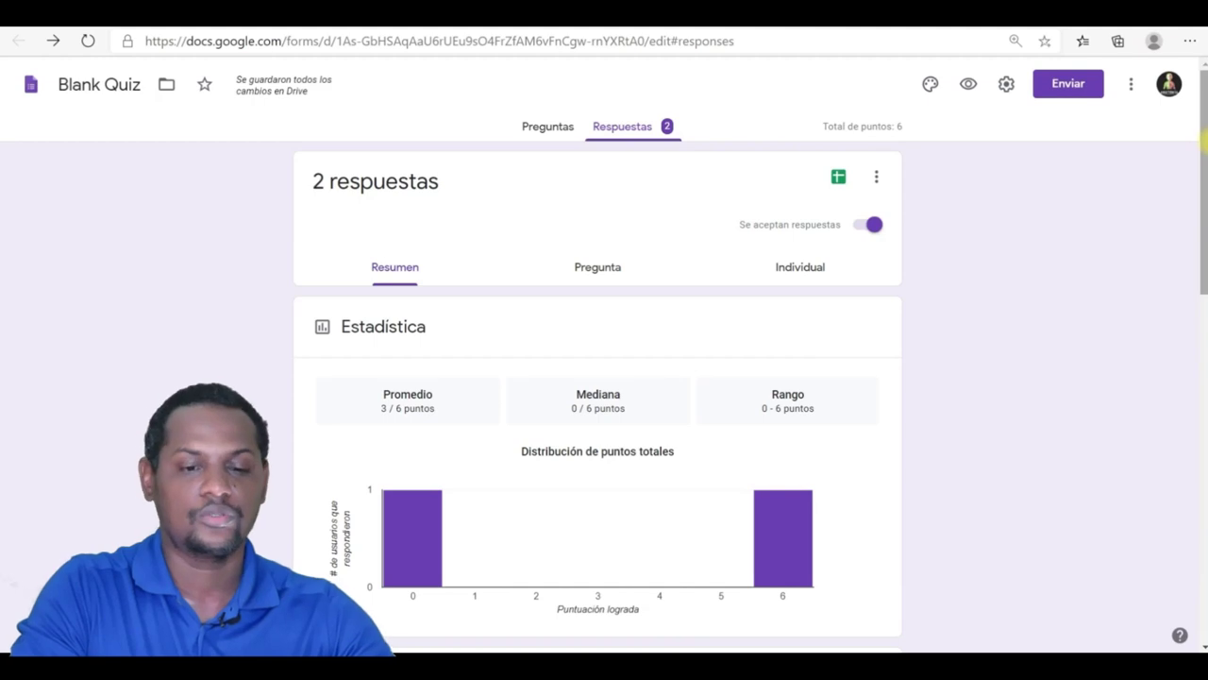
- Leave the quiz form and go back from the exam assignment draft to the classwork list in Google Classroom
{"action": "left_click", "coordinate": [969, 84]}
{"action": "key", "text": "ctrl+w"}
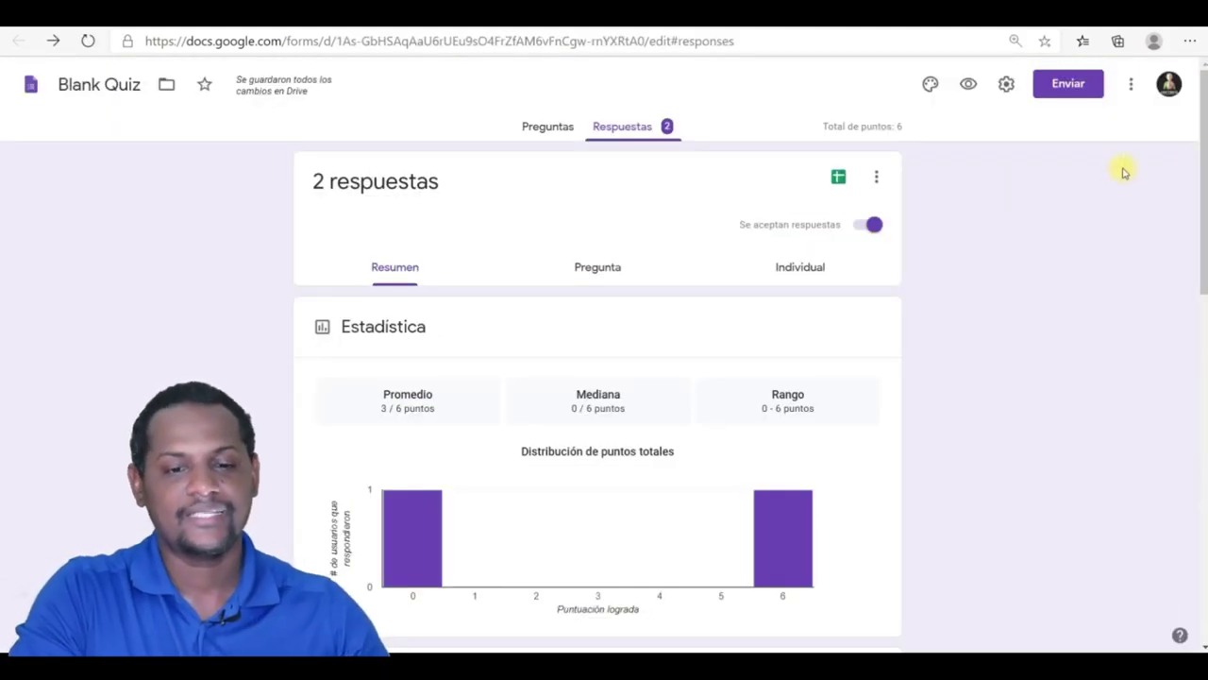
{"action": "left_click", "coordinate": [970, 84]}
{"action": "key", "text": "ctrl+w"}
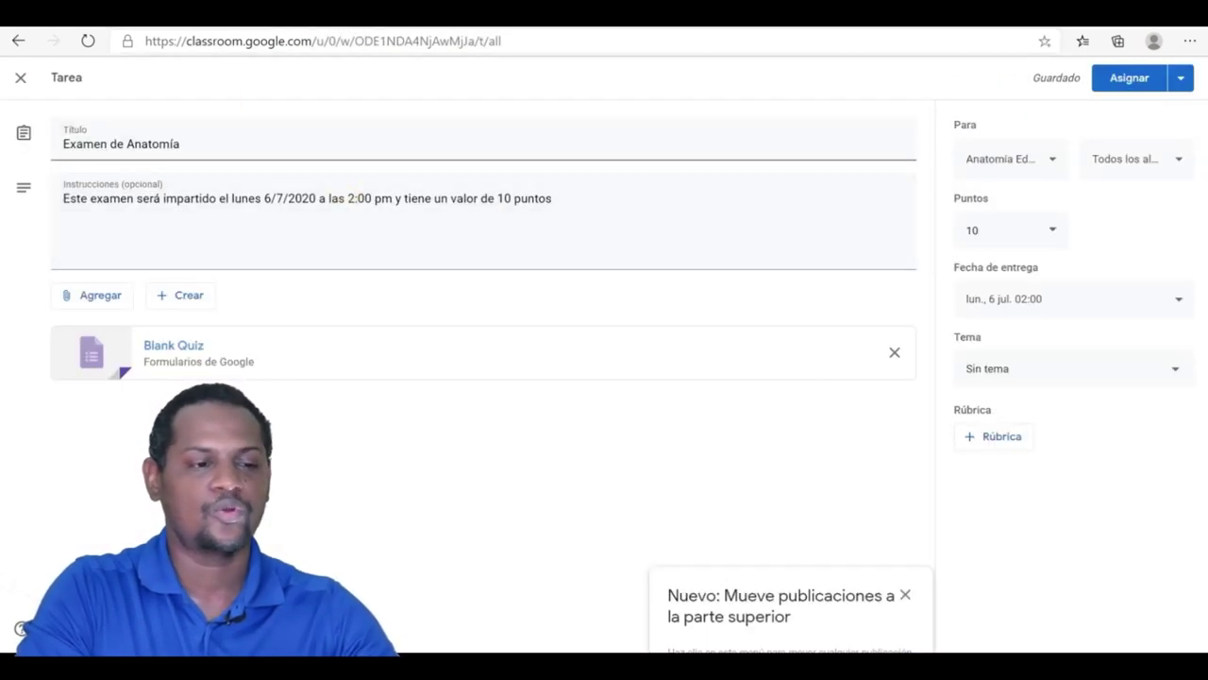
{"action": "left_click", "coordinate": [16, 42]}
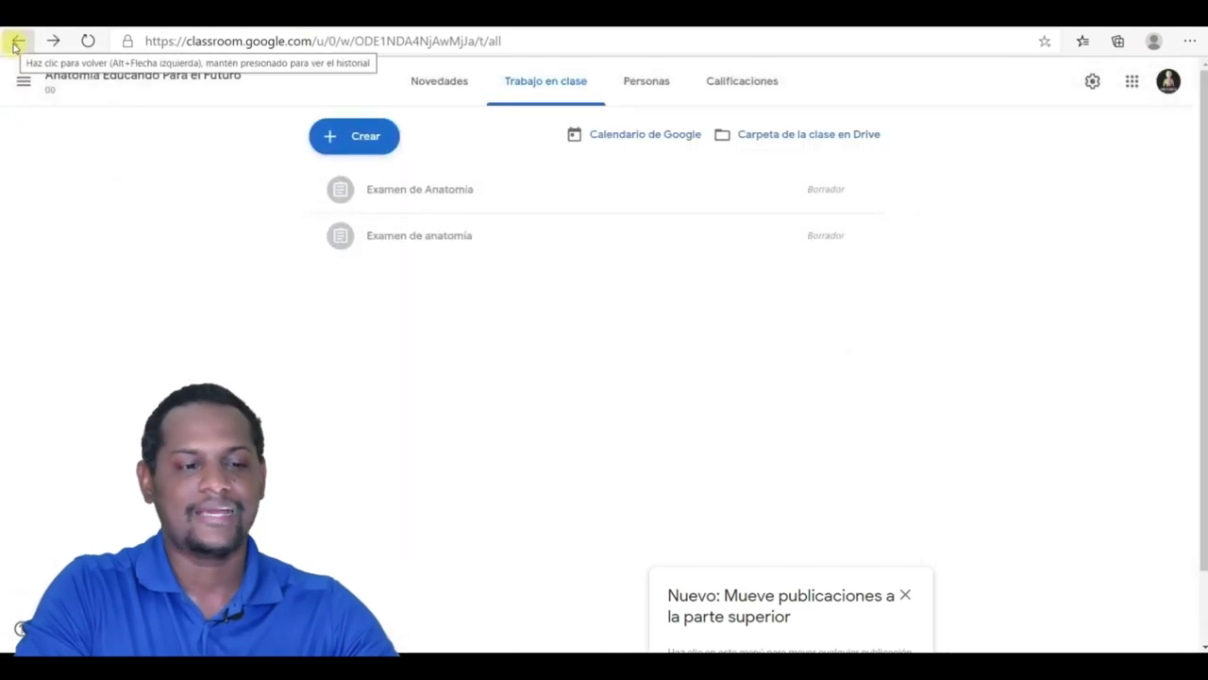
{"action": "left_click", "coordinate": [15, 42]}
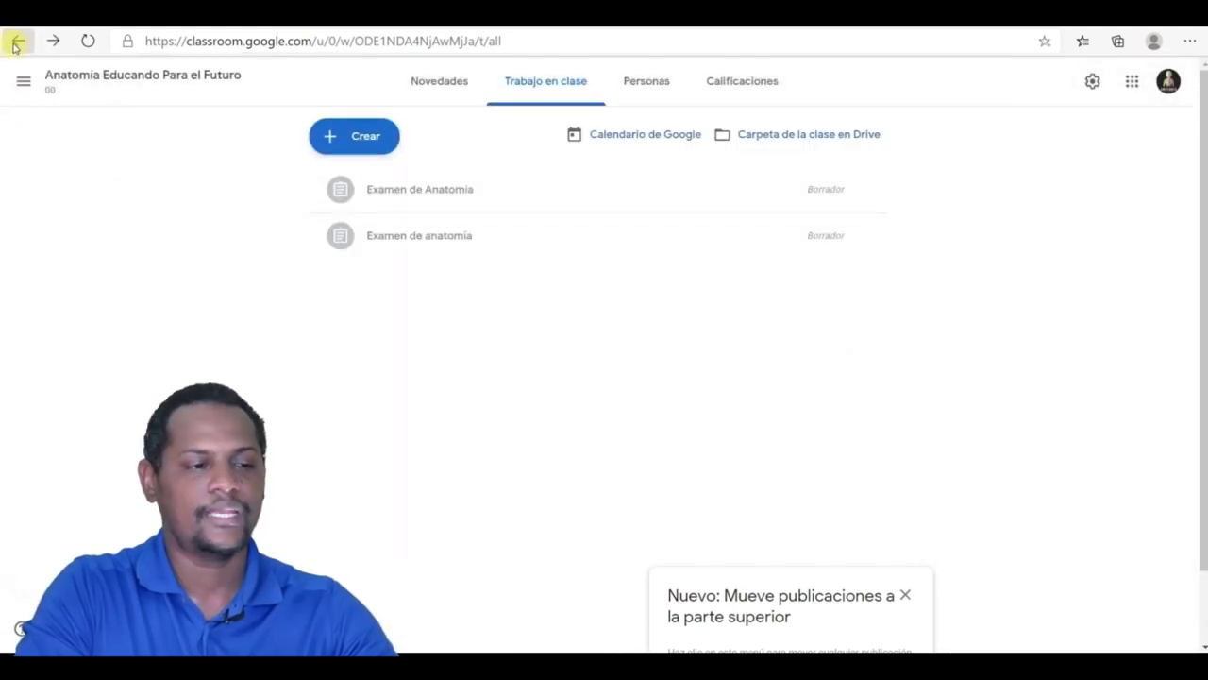
- Start an announcement in the stream of the class "Anatomía Educando Para el Futuro" with the text "Examen de anatomía 1,"
{"action": "left_click", "coordinate": [76, 77]}
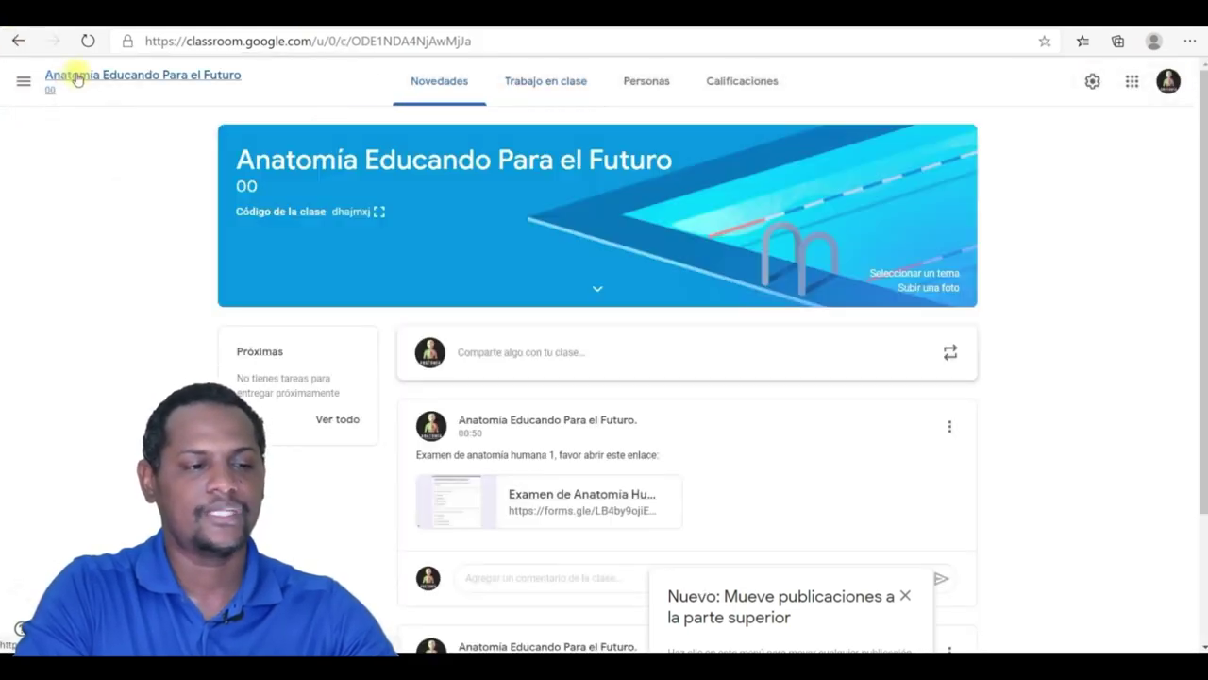
{"action": "left_click", "coordinate": [543, 352]}
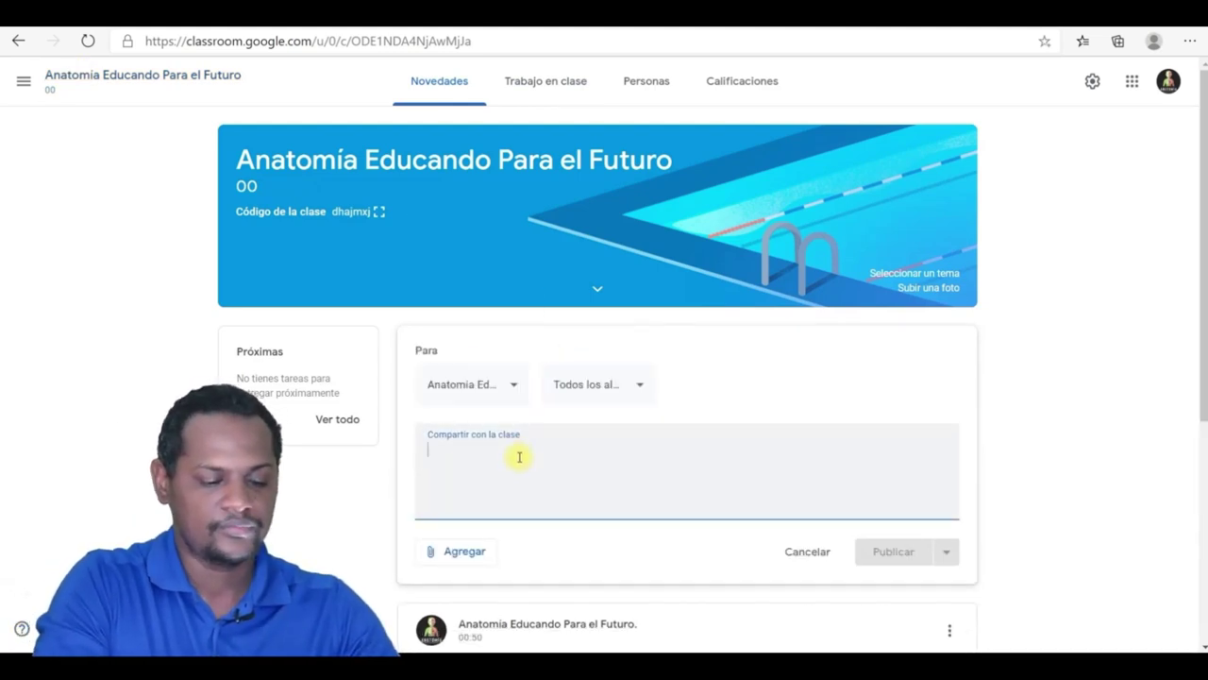
{"action": "type", "text": "Examen de anatomía 1,"}
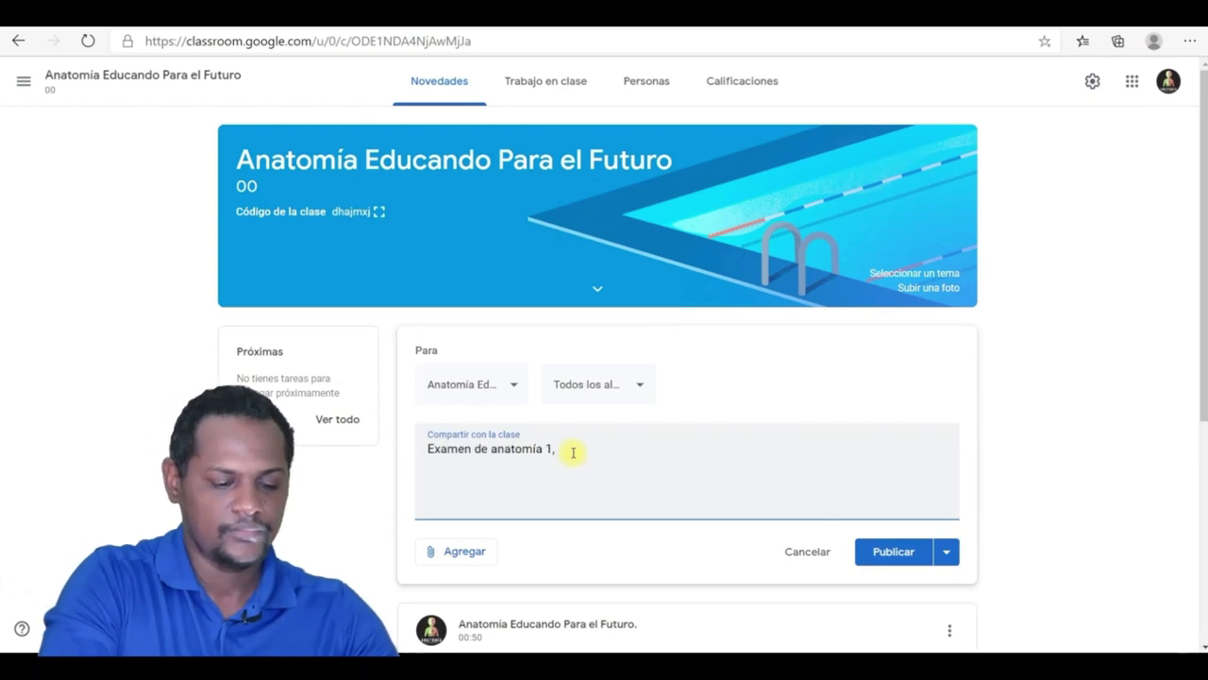